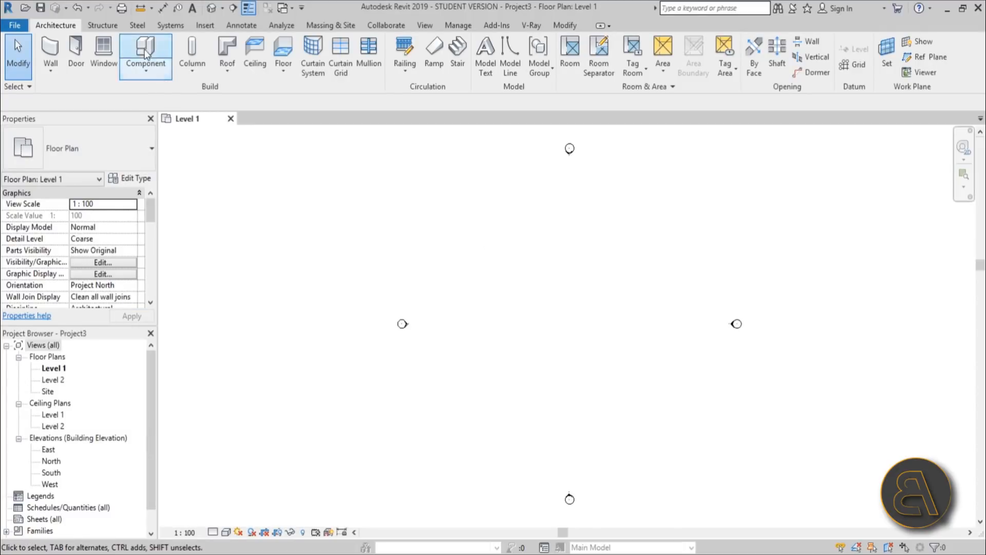
- Switch the mass display to Show Mass Form and Floors
{"action": "left_click", "coordinate": [332, 26]}
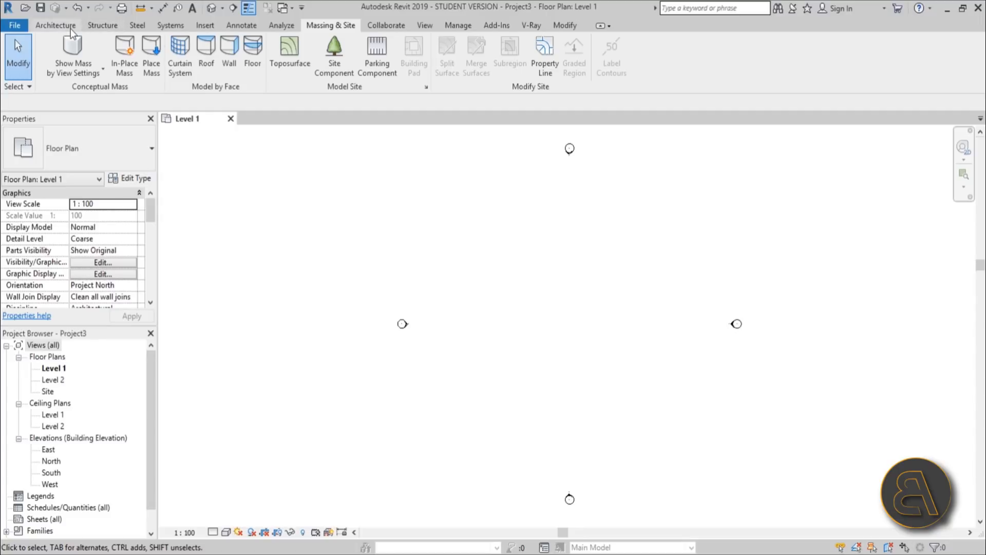
{"action": "left_click", "coordinate": [88, 54]}
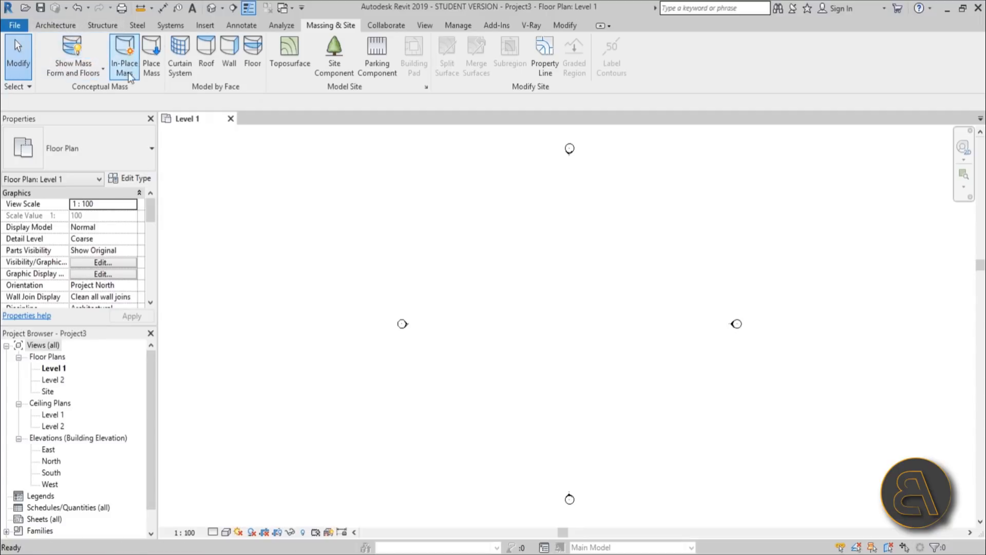
{"action": "left_click", "coordinate": [54, 26]}
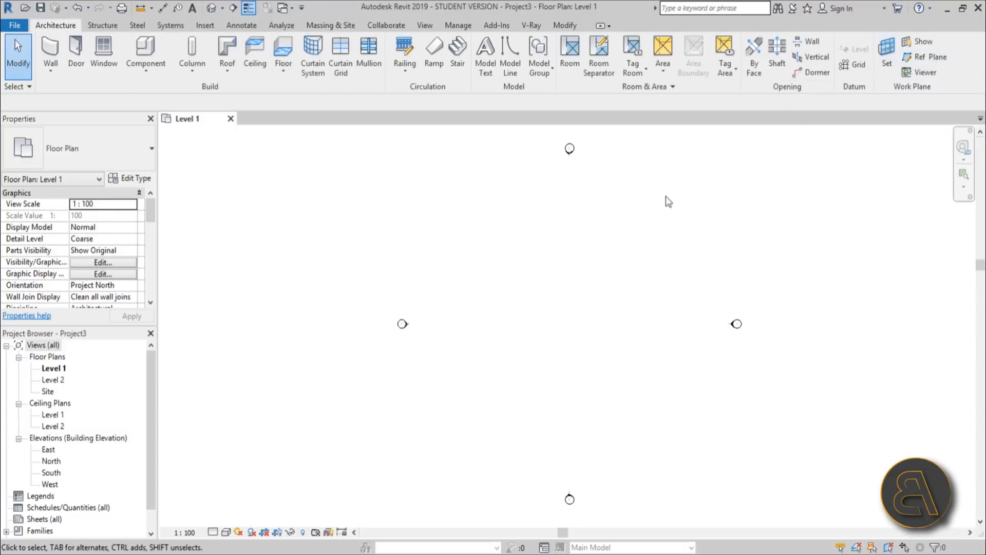
- Draw a horizontal reference plane through the east and west elevation markers, extending past both of them
{"action": "key", "text": "r"}
{"action": "key", "text": "p"}
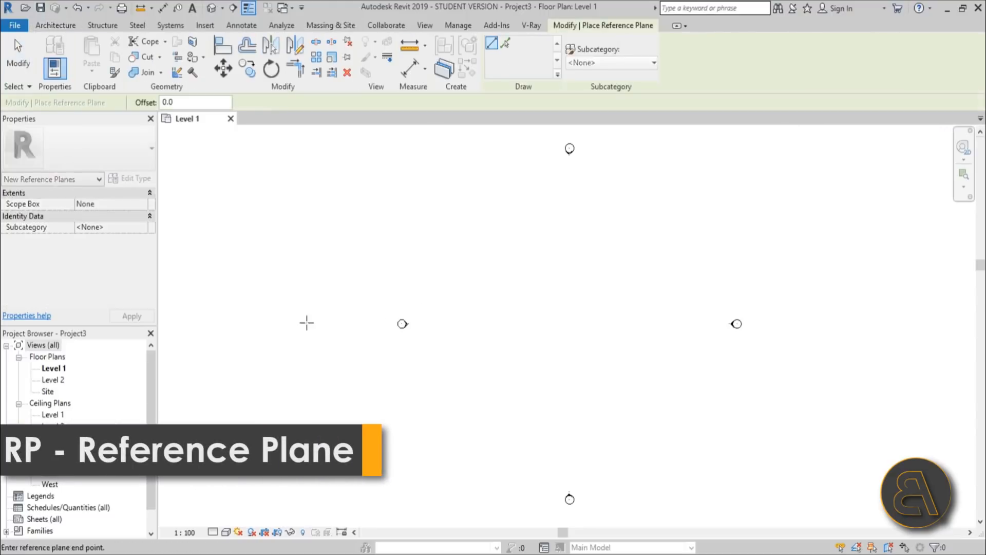
{"action": "left_click", "coordinate": [306, 322]}
{"action": "left_click", "coordinate": [857, 322]}
{"action": "key", "text": "Escape"}
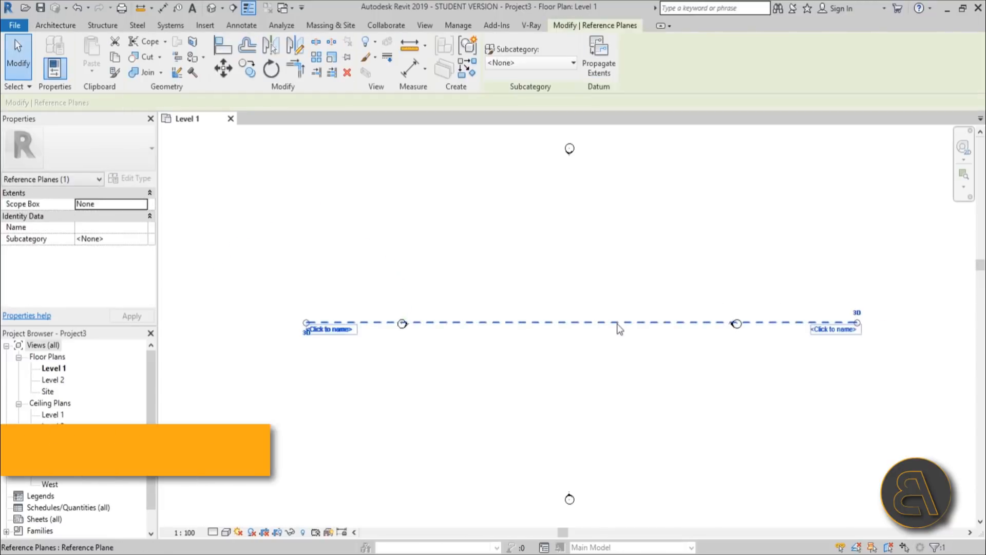
{"action": "key", "text": "Escape"}
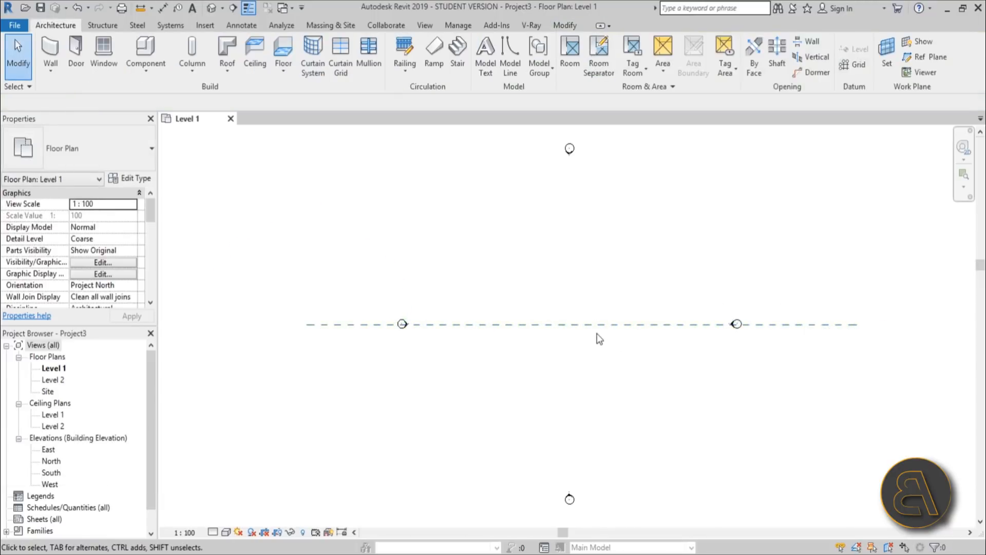
- Draw a vertical grid line between the north and south elevation markers, crossing the horizontal reference plane
{"action": "middle_click_drag", "start_coordinate": [598, 339], "coordinate": [564, 308]}
{"action": "key", "text": "g"}
{"action": "key", "text": "r"}
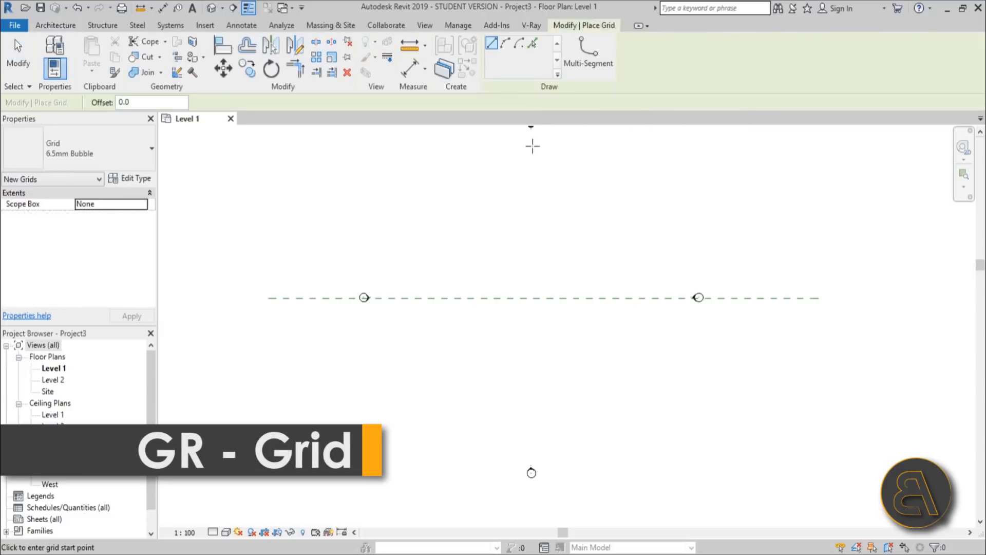
{"action": "left_click", "coordinate": [531, 140]}
{"action": "left_click", "coordinate": [530, 419]}
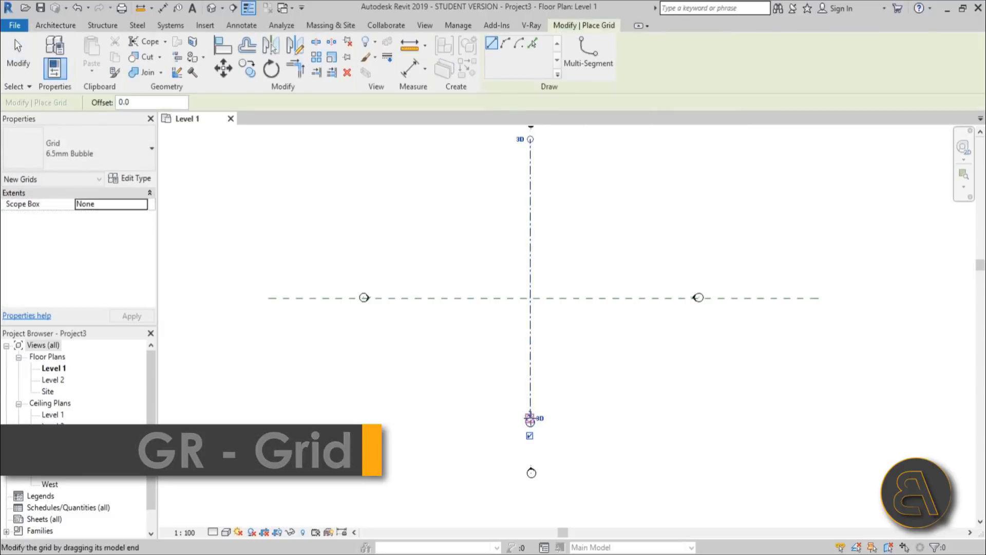
{"action": "key", "text": "Escape"}
{"action": "key", "text": "Escape"}
- Stretch the bubble end of the vertical grid line further down towards the south elevation marker
{"action": "left_click", "coordinate": [531, 409]}
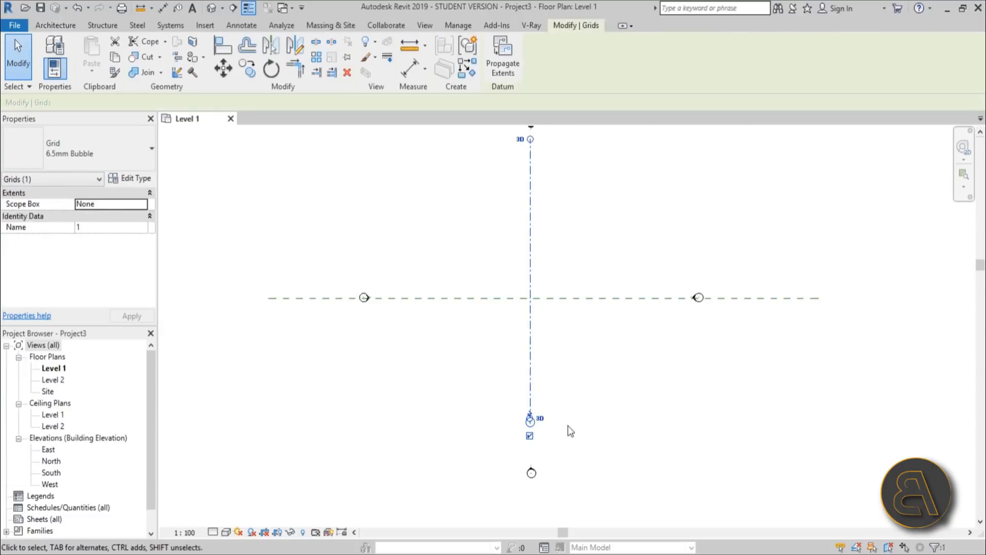
{"action": "scroll", "coordinate": [569, 427], "scroll_direction": "up", "scroll_amount": 3}
{"action": "left_click_drag", "start_coordinate": [466, 405], "coordinate": [466, 471]}
{"action": "scroll", "coordinate": [534, 394], "scroll_direction": "down", "scroll_amount": 3}
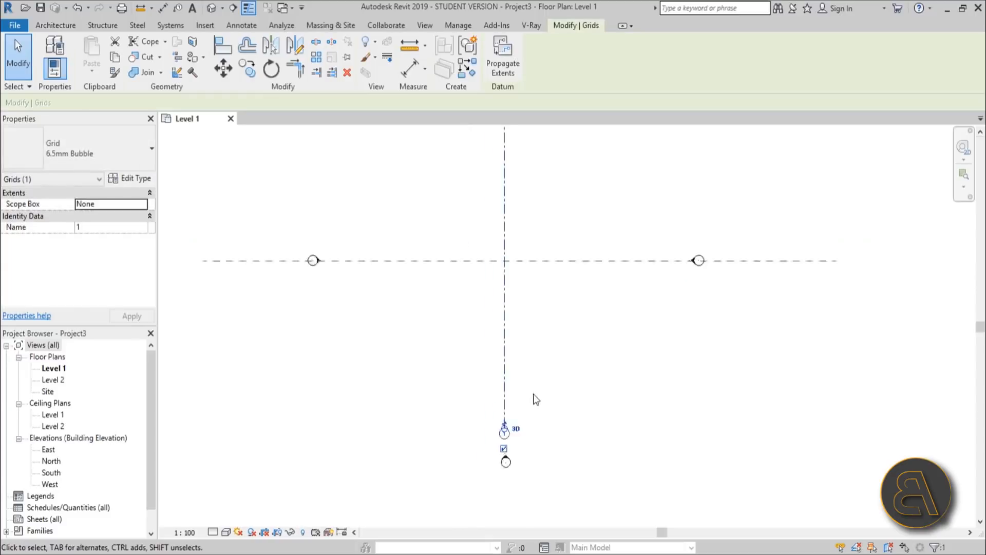
{"action": "left_click", "coordinate": [533, 393]}
{"action": "scroll", "coordinate": [533, 394], "scroll_direction": "down", "scroll_amount": 1}
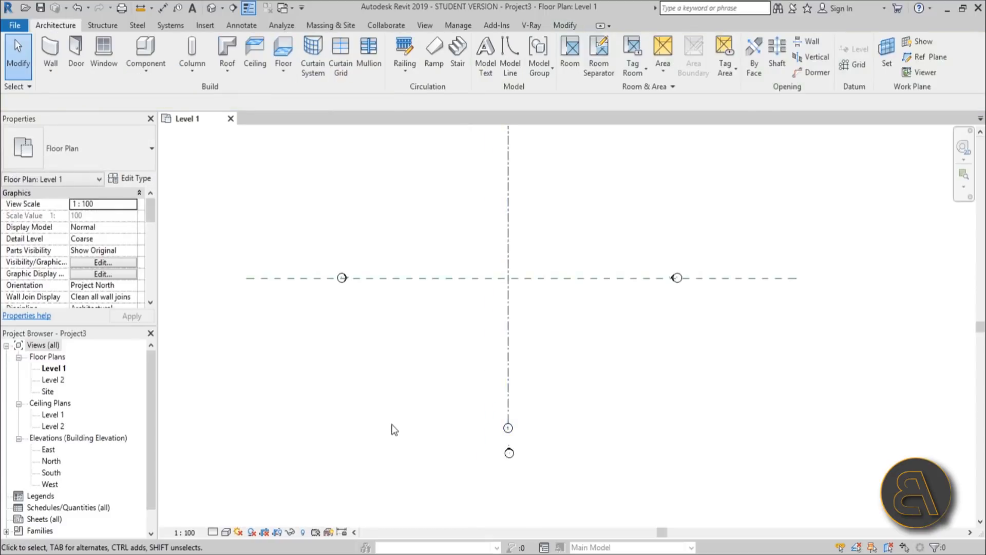
{"action": "left_click", "coordinate": [509, 355]}
{"action": "left_click", "coordinate": [698, 356]}
{"action": "scroll", "coordinate": [577, 320], "scroll_direction": "down", "scroll_amount": 1}
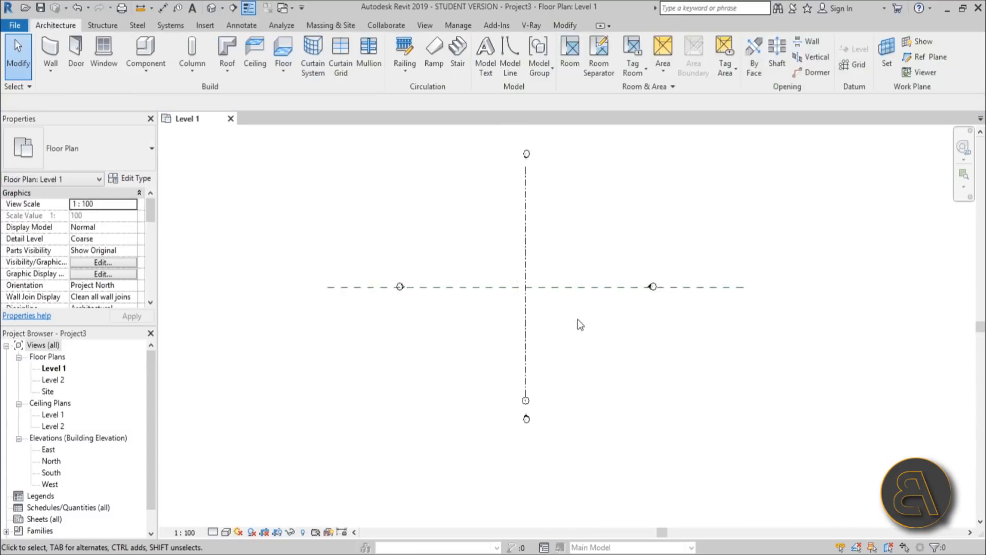
{"action": "middle_click_drag", "start_coordinate": [577, 320], "coordinate": [549, 325]}
{"action": "left_click", "coordinate": [326, 26]}
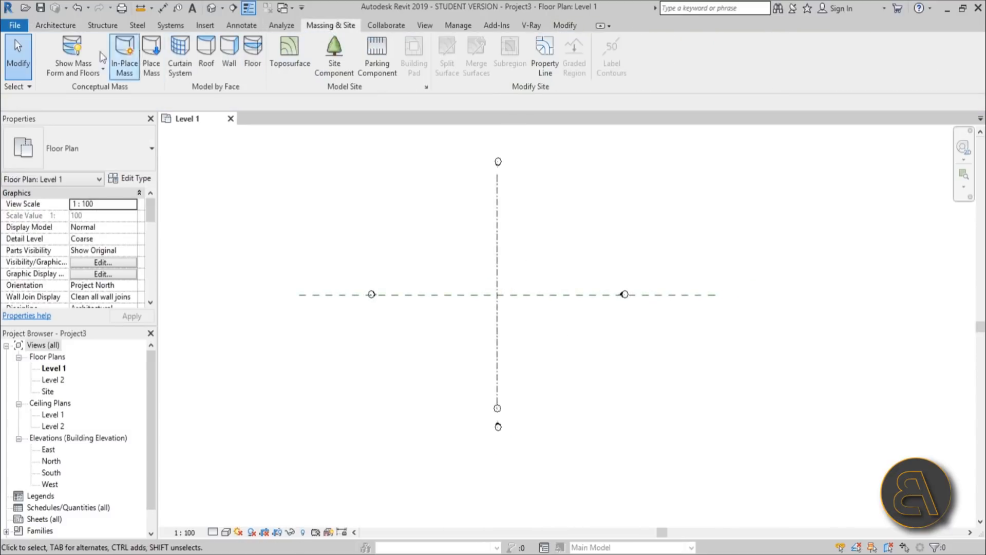
{"action": "left_click", "coordinate": [131, 61]}
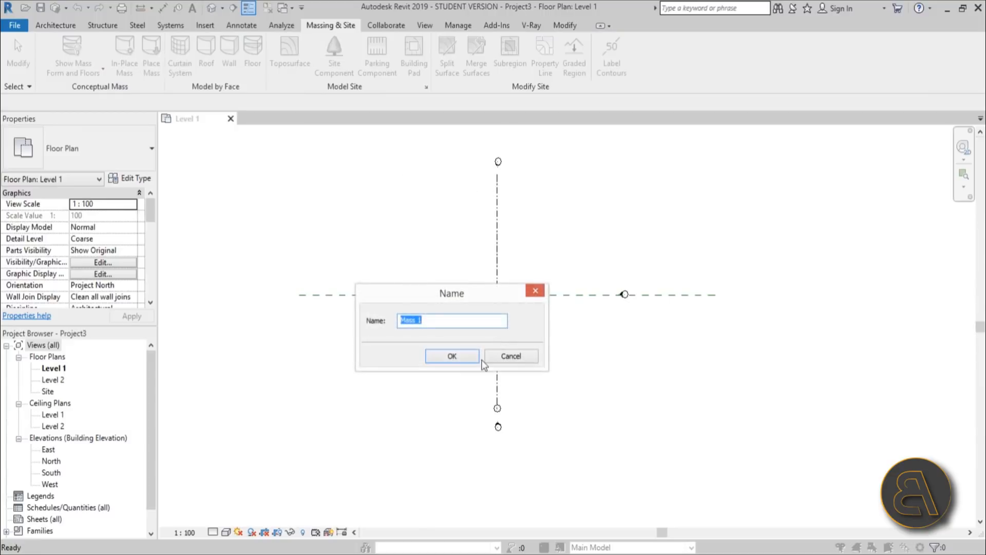
{"action": "left_click", "coordinate": [447, 356]}
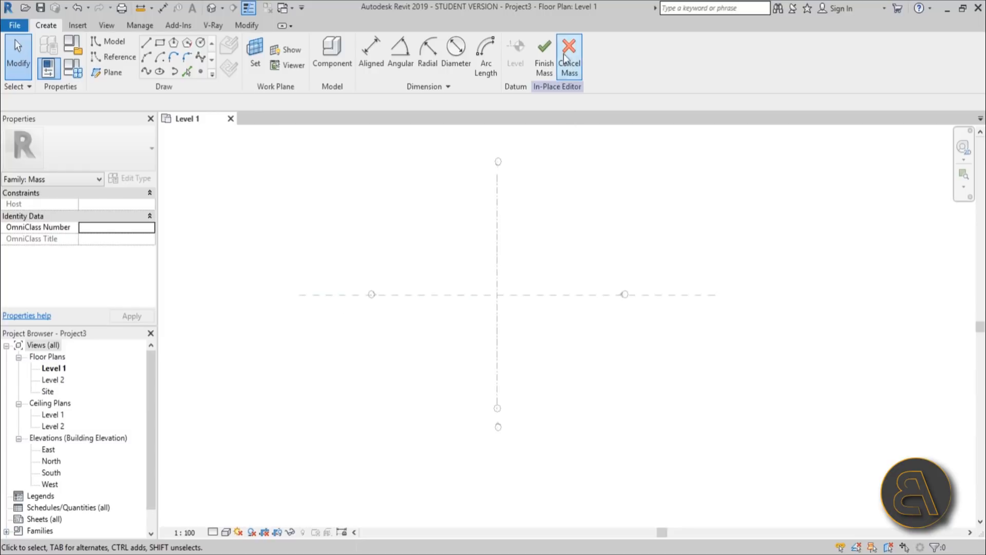
{"action": "left_click", "coordinate": [568, 72]}
- Name the horizontal reference plane "r"
{"action": "left_click", "coordinate": [589, 296]}
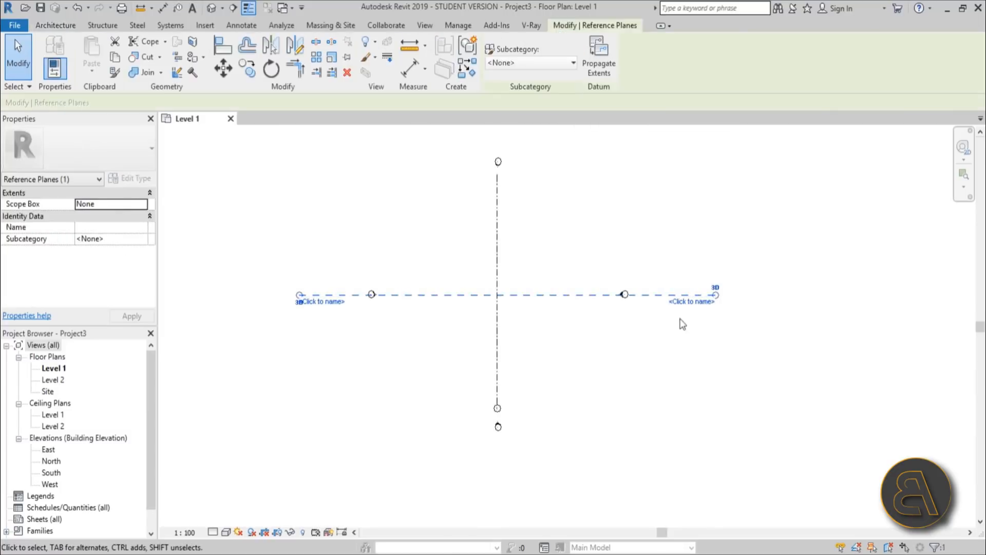
{"action": "left_click", "coordinate": [692, 302]}
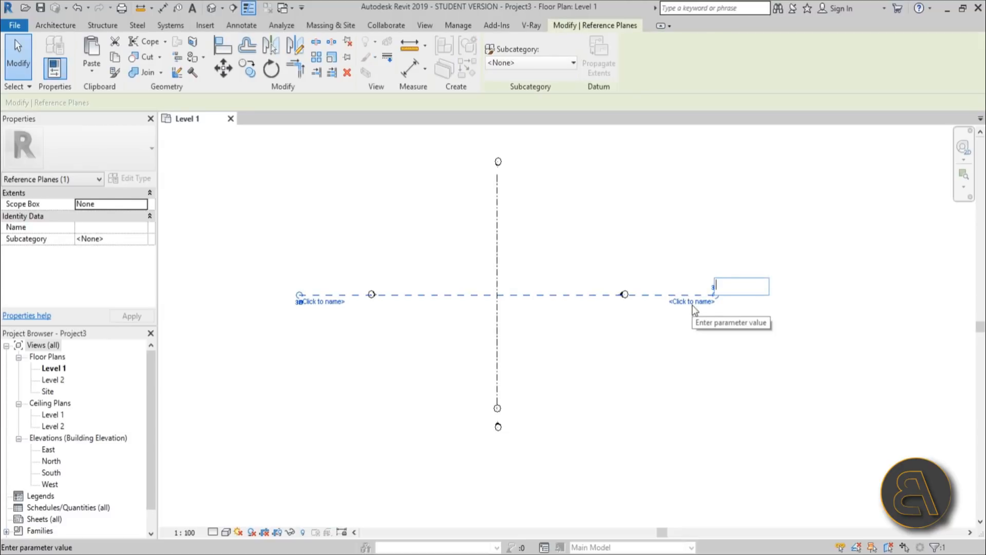
{"action": "type", "text": "r"}
{"action": "key", "text": "Return"}
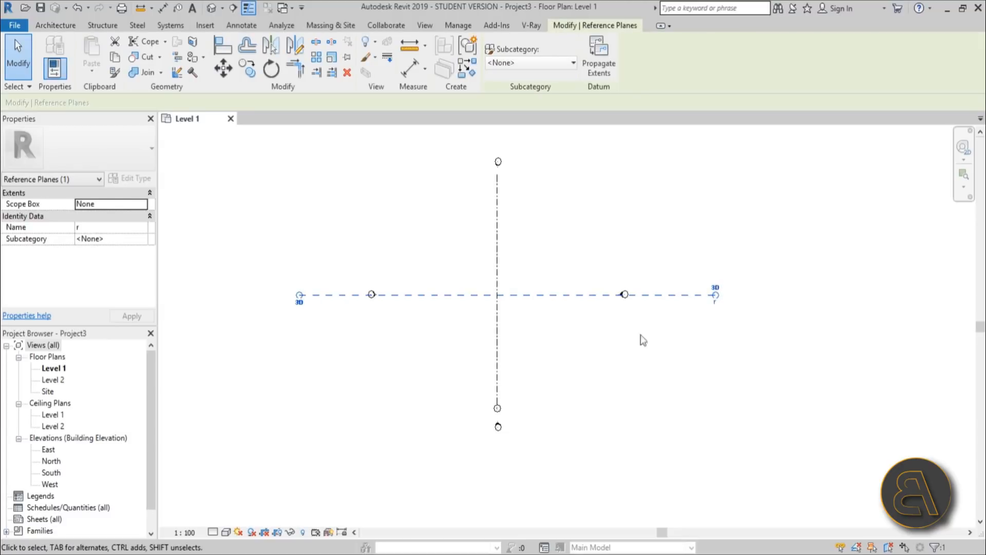
{"action": "left_click", "coordinate": [442, 214]}
- Start a new in-place mass named Mass 1
{"action": "left_click", "coordinate": [330, 25]}
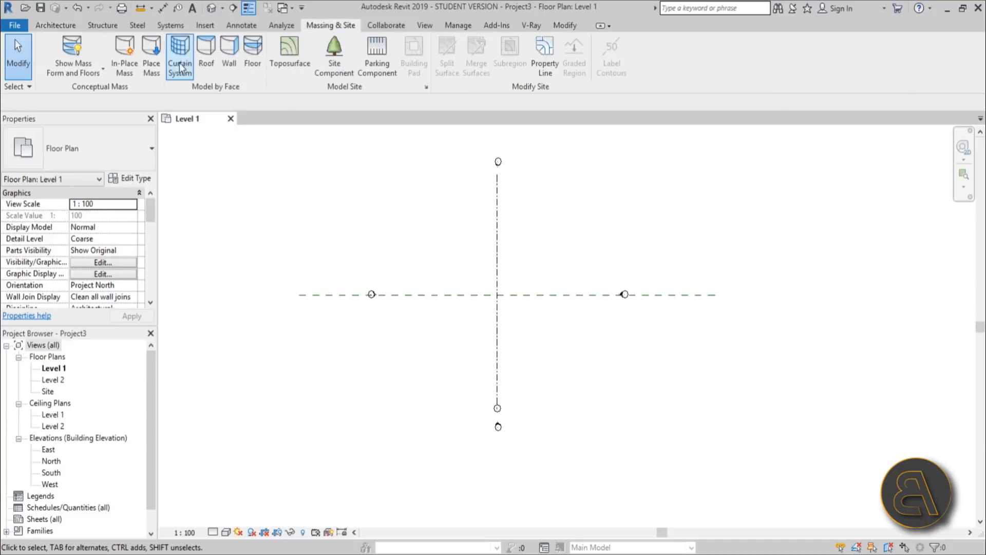
{"action": "left_click", "coordinate": [123, 57]}
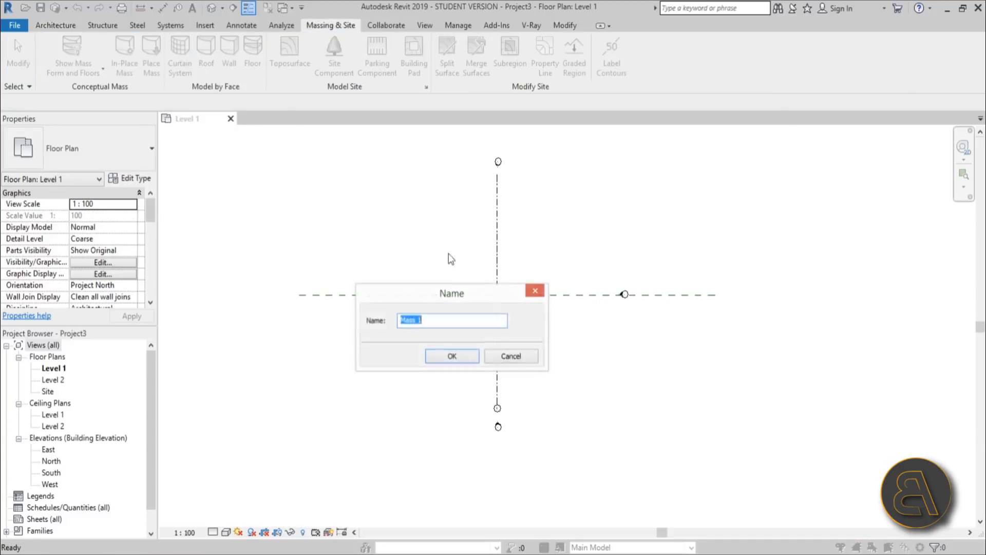
{"action": "left_click", "coordinate": [446, 354]}
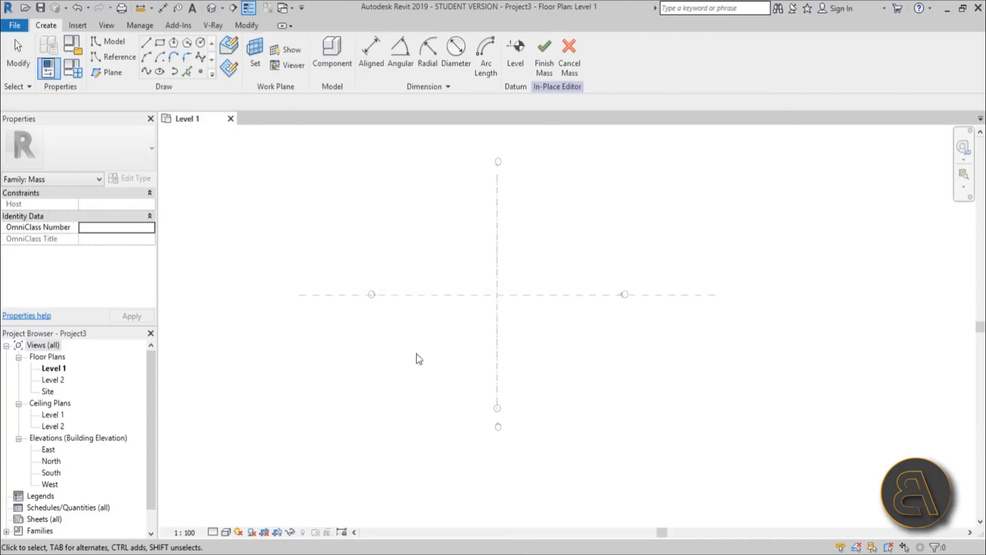
- Open the South elevation view with ample empty space above the levels
{"action": "double_click", "coordinate": [51, 473]}
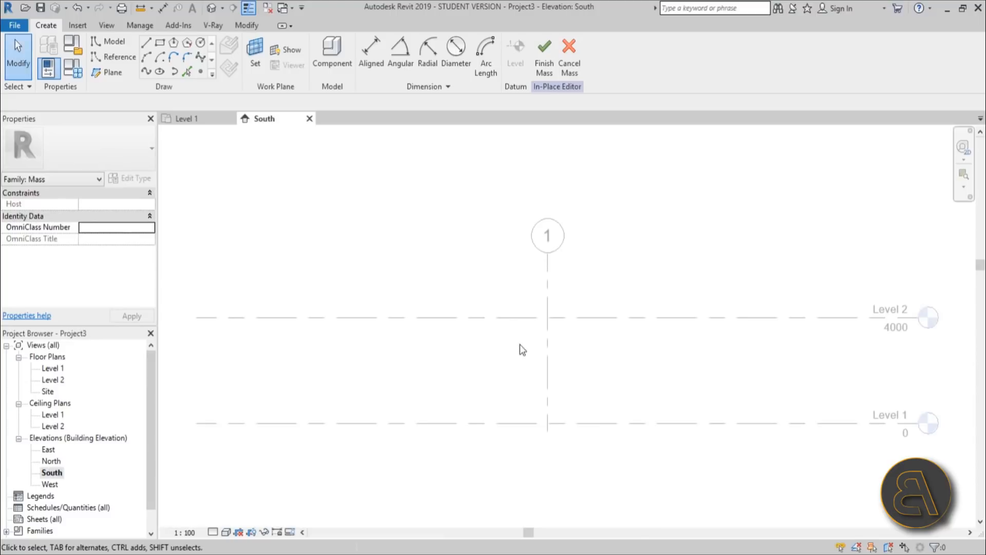
{"action": "scroll", "coordinate": [516, 354], "scroll_direction": "down", "scroll_amount": 8}
{"action": "middle_click_drag", "start_coordinate": [517, 374], "coordinate": [502, 407]}
{"action": "scroll", "coordinate": [504, 410], "scroll_direction": "down", "scroll_amount": 2}
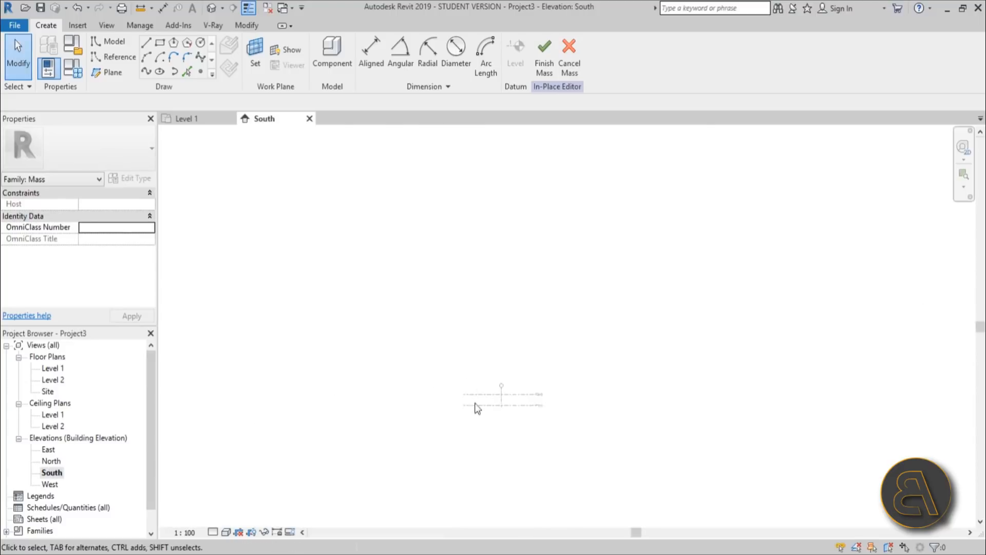
{"action": "scroll", "coordinate": [520, 400], "scroll_direction": "up", "scroll_amount": 1}
{"action": "scroll", "coordinate": [484, 408], "scroll_direction": "up", "scroll_amount": 2}
{"action": "scroll", "coordinate": [490, 397], "scroll_direction": "down", "scroll_amount": 2}
{"action": "middle_click_drag", "start_coordinate": [512, 355], "coordinate": [488, 358]}
{"action": "scroll", "coordinate": [484, 378], "scroll_direction": "up", "scroll_amount": 1}
{"action": "left_click", "coordinate": [113, 57]}
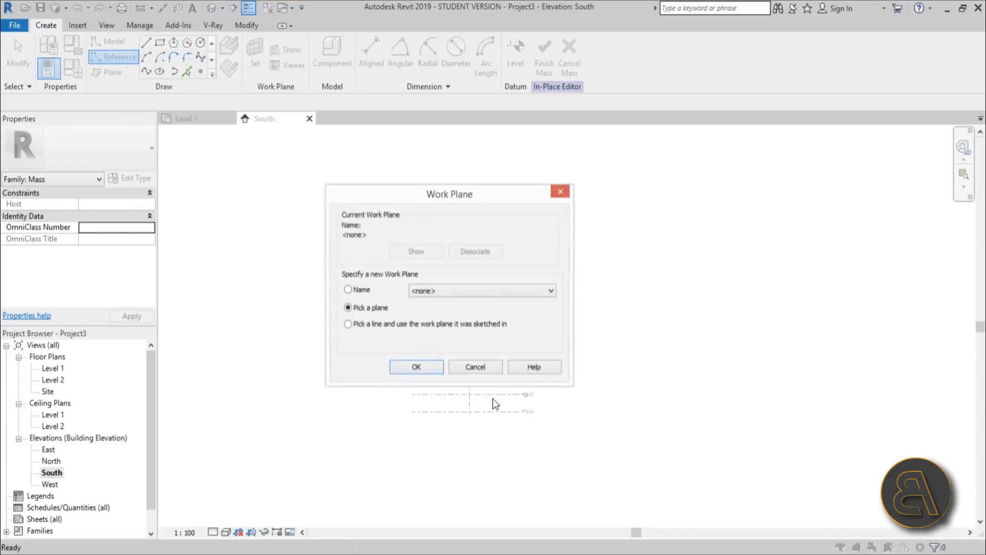
{"action": "left_click", "coordinate": [468, 367]}
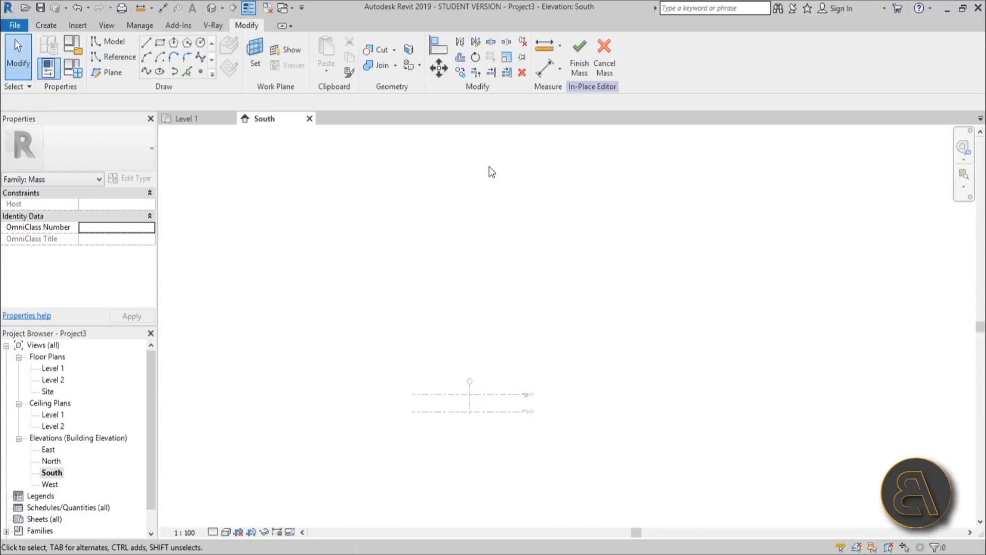
{"action": "middle_click_drag", "start_coordinate": [489, 167], "coordinate": [491, 211]}
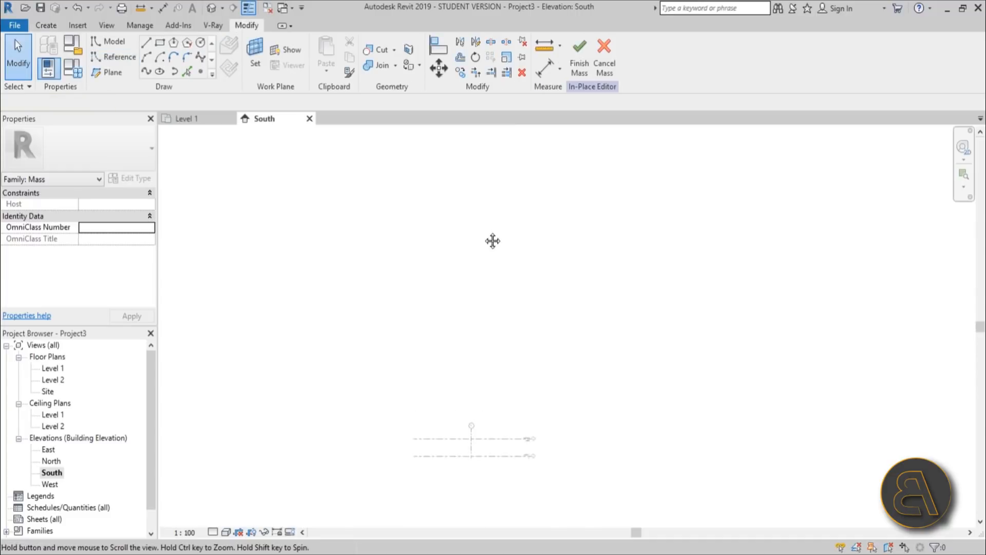
- Start placing reference lines with Reference Plane : r as the named work plane
{"action": "left_click", "coordinate": [119, 59]}
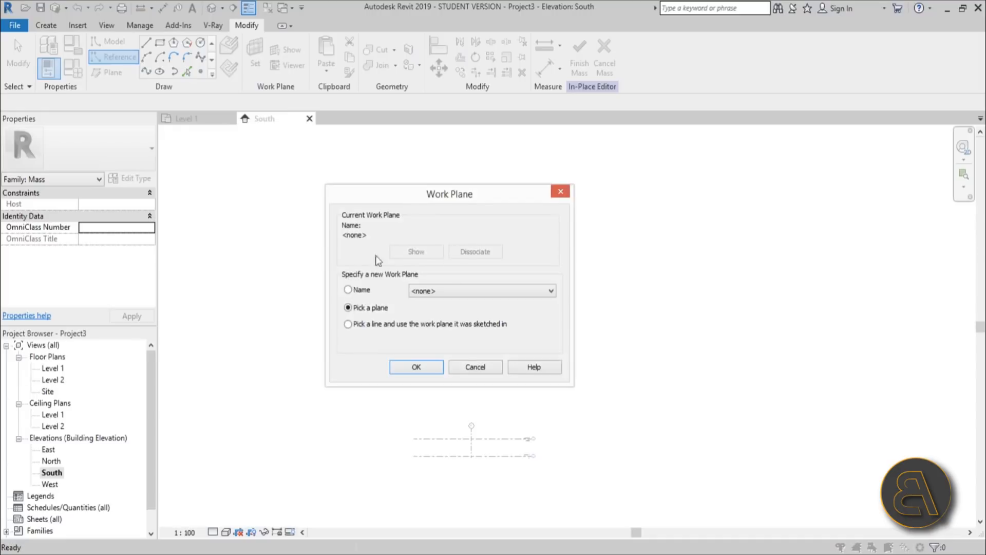
{"action": "left_click", "coordinate": [362, 292]}
{"action": "left_click", "coordinate": [439, 290]}
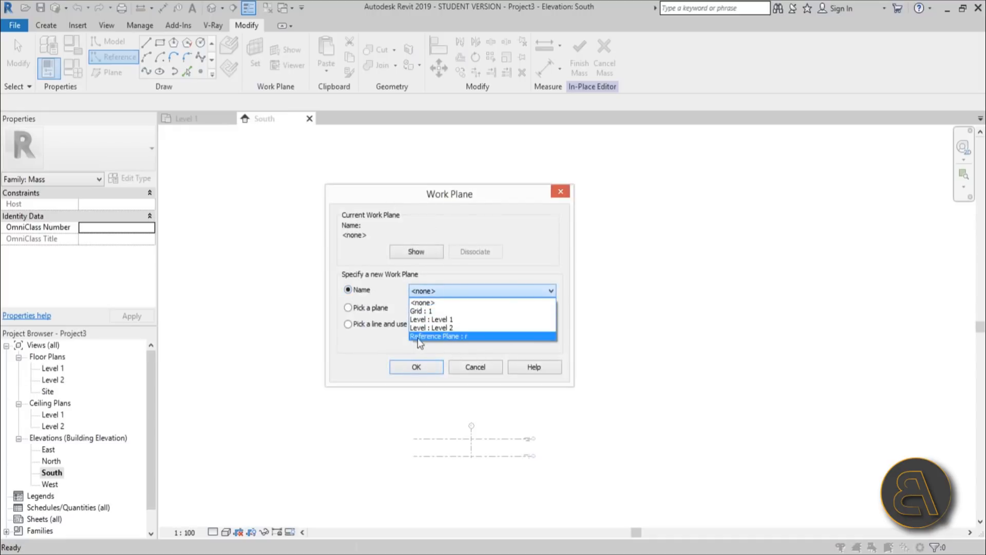
{"action": "left_click", "coordinate": [465, 337]}
{"action": "left_click", "coordinate": [422, 365]}
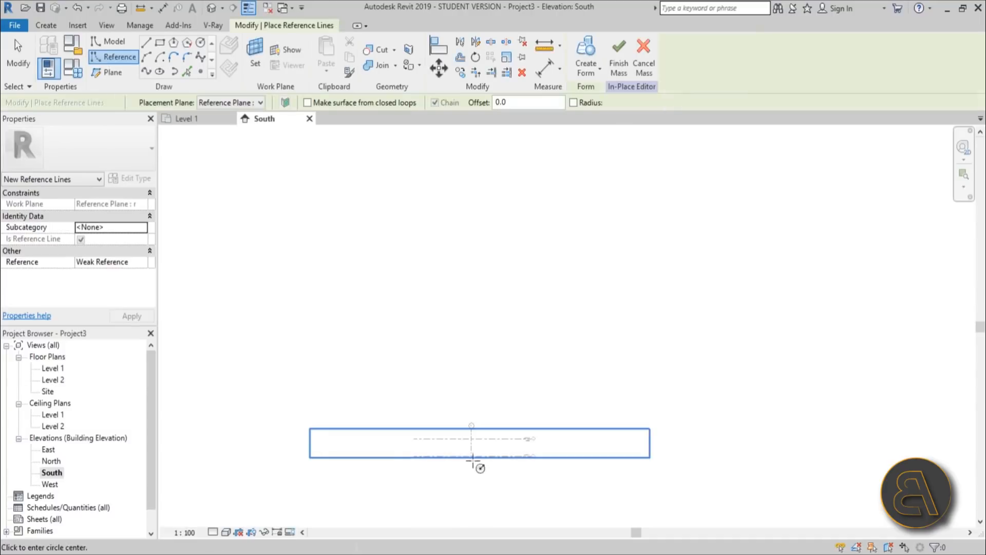
- Draw a vertical reference line about 54000 mm long upward from the intersection of grid 1 and Level 1
{"action": "left_click", "coordinate": [472, 456]}
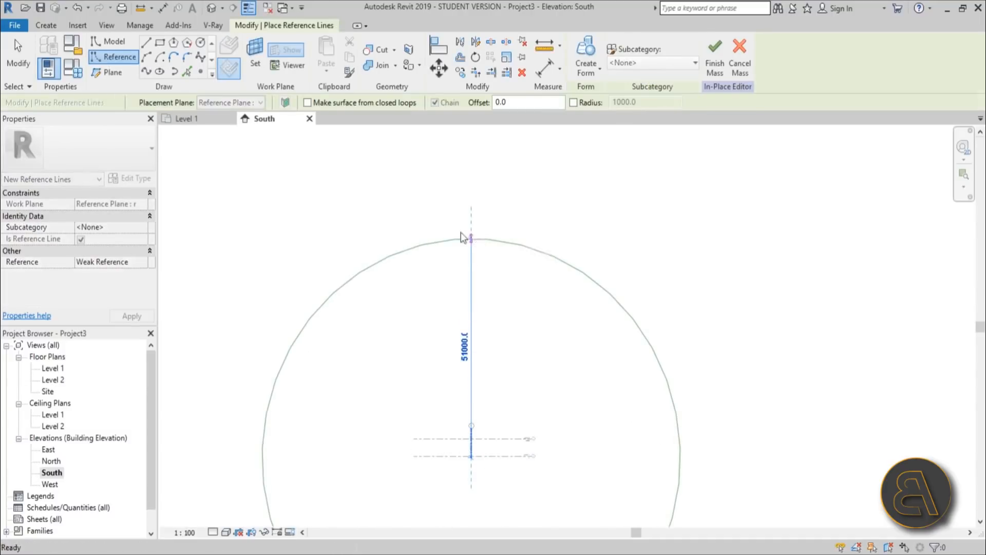
{"action": "key", "text": "Escape"}
{"action": "left_click", "coordinate": [147, 43]}
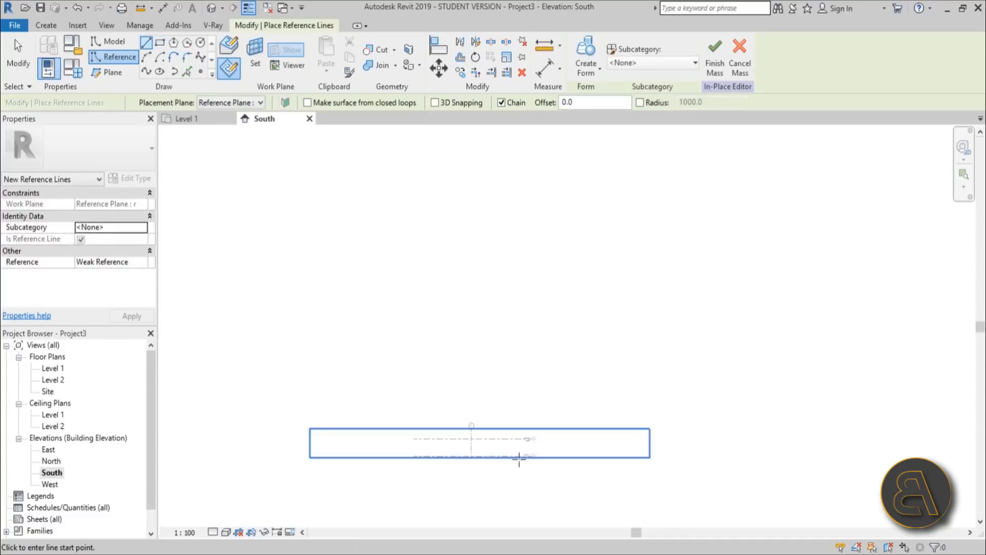
{"action": "left_click", "coordinate": [472, 457]}
{"action": "left_click", "coordinate": [472, 226]}
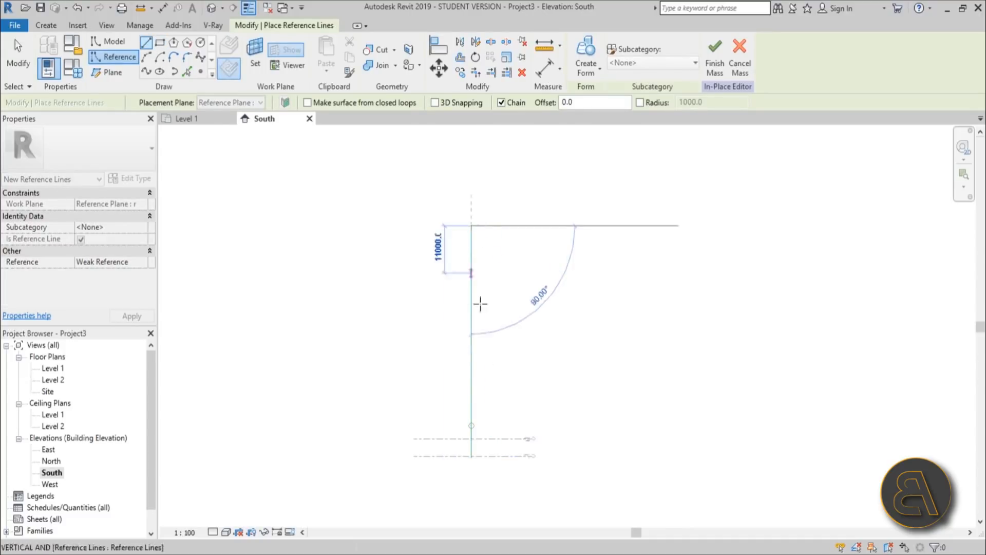
{"action": "key", "text": "Escape"}
{"action": "key", "text": "Escape"}
- Stretch the top end of the vertical reference line upward to a length of 60000 mm
{"action": "left_click", "coordinate": [471, 335]}
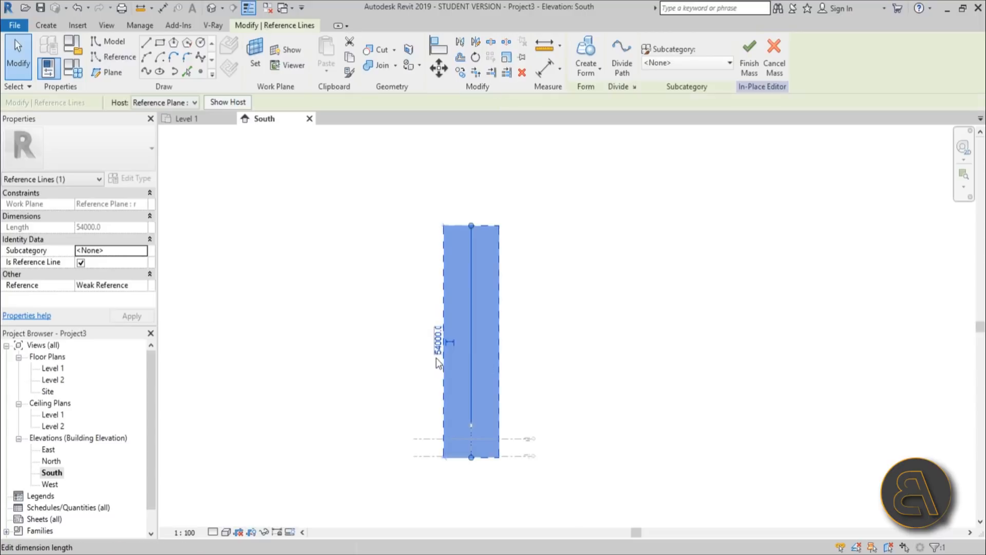
{"action": "left_click_drag", "start_coordinate": [472, 225], "coordinate": [473, 199]}
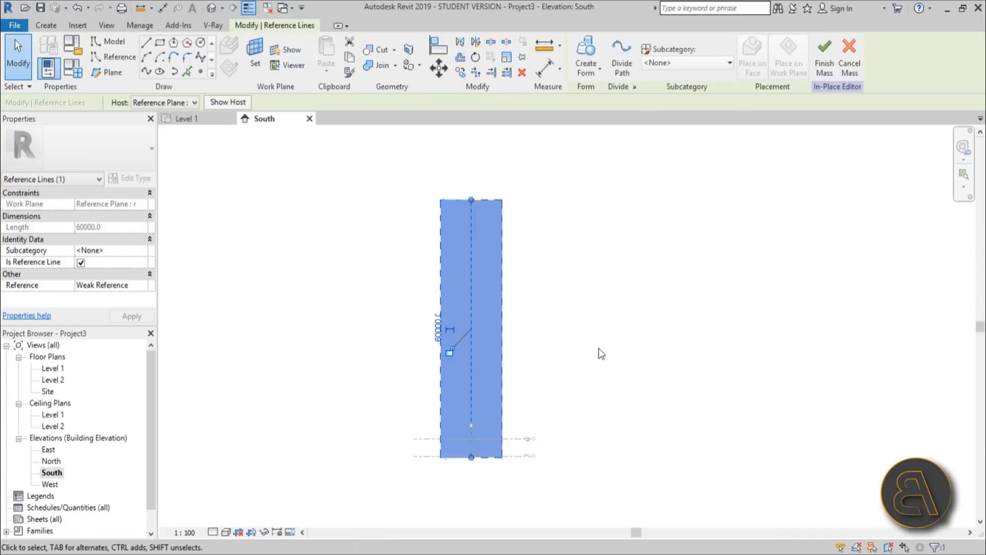
{"action": "left_click", "coordinate": [600, 351]}
{"action": "scroll", "coordinate": [548, 431], "scroll_direction": "down", "scroll_amount": 1}
{"action": "scroll", "coordinate": [486, 408], "scroll_direction": "up", "scroll_amount": 1}
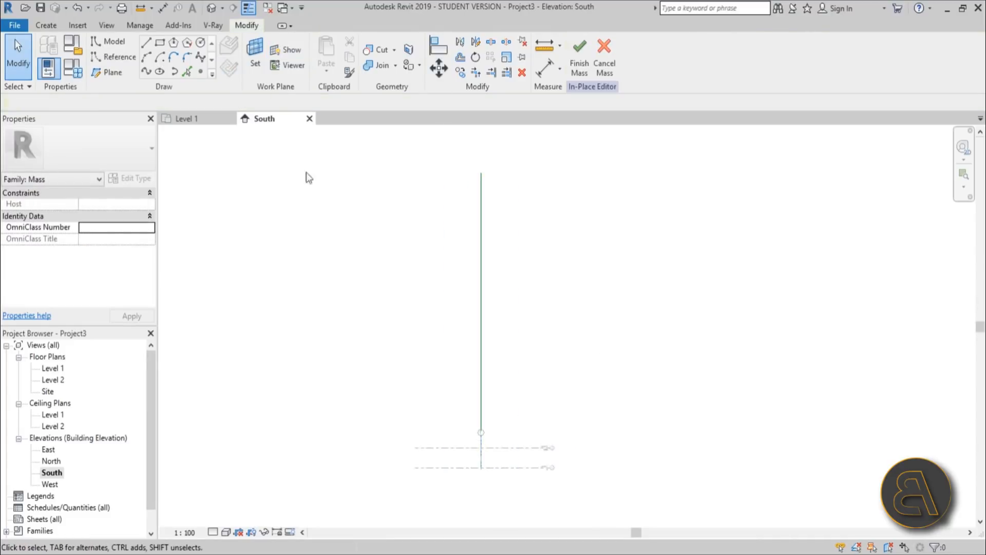
- Draw a model-line arc about 60400 mm long on Reference Plane : r, left of the vertical reference line, down to Level 1, bowed toward the line
{"action": "left_click", "coordinate": [113, 42]}
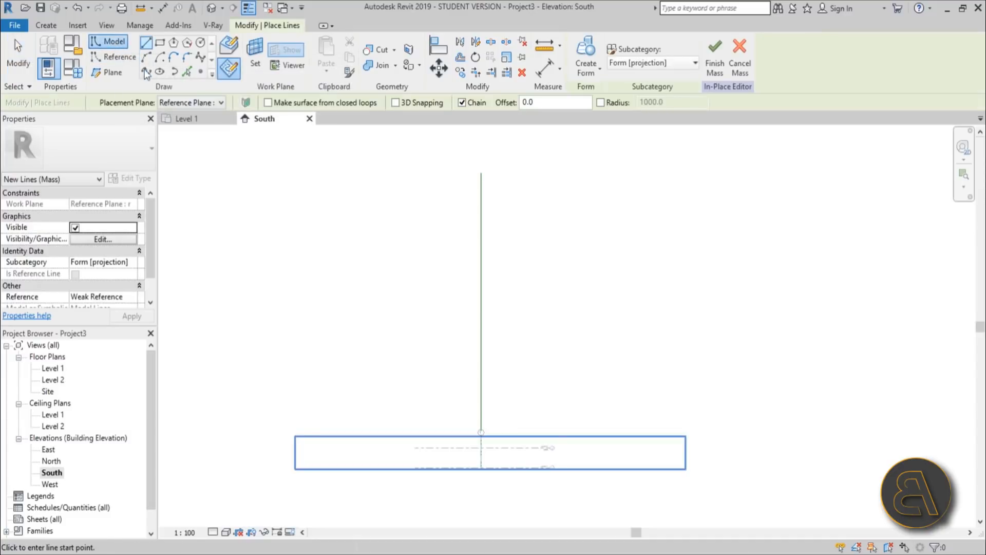
{"action": "left_click", "coordinate": [221, 103]}
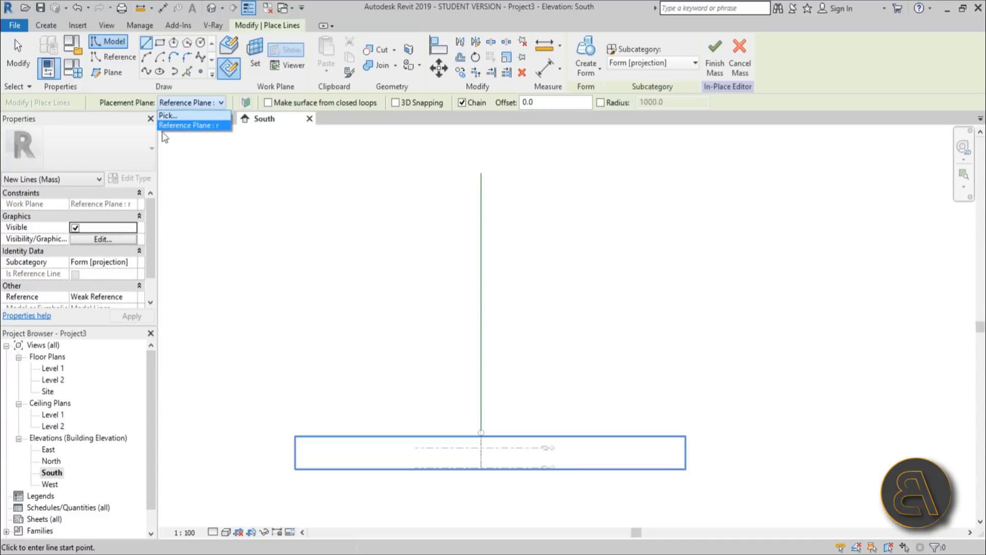
{"action": "left_click", "coordinate": [206, 125]}
{"action": "left_click", "coordinate": [146, 57]}
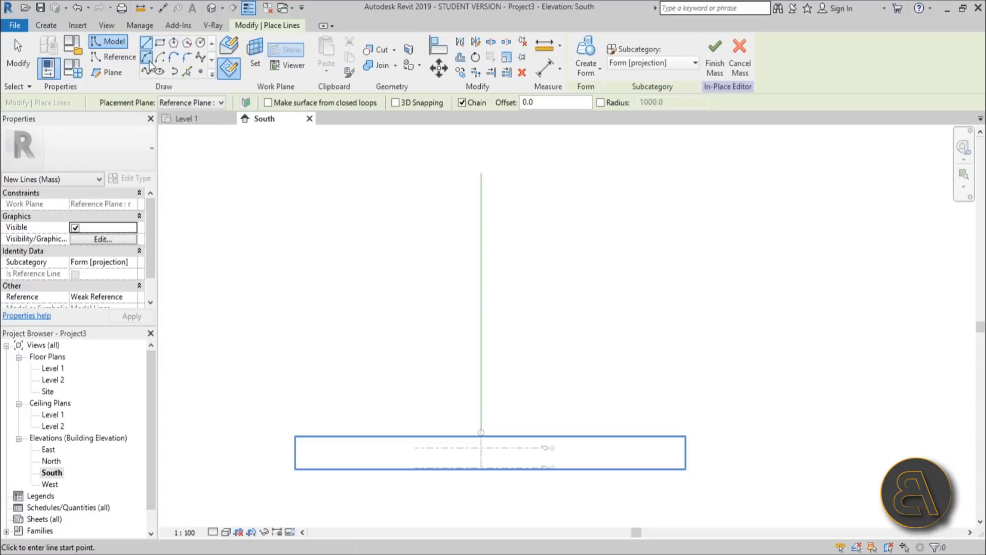
{"action": "left_click", "coordinate": [433, 175]}
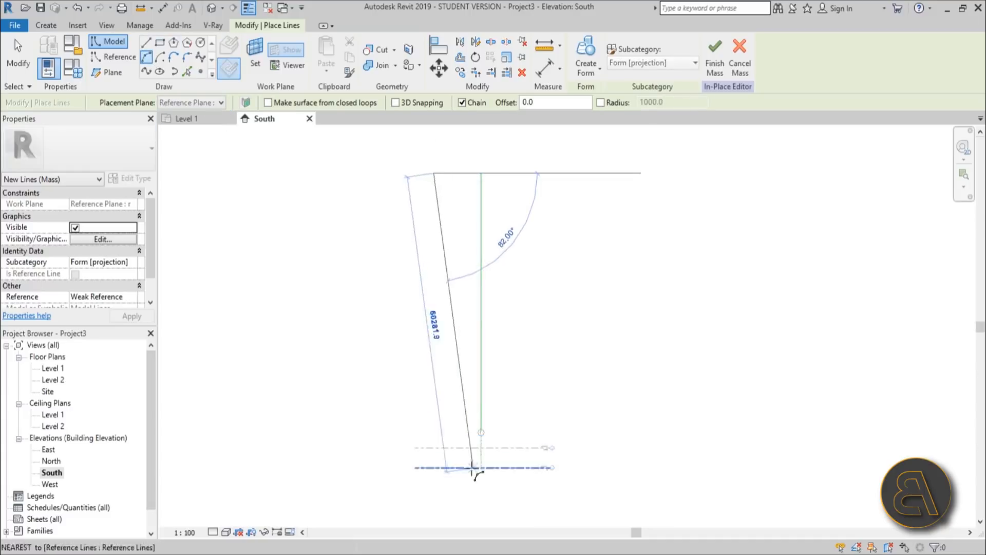
{"action": "left_click", "coordinate": [434, 467]}
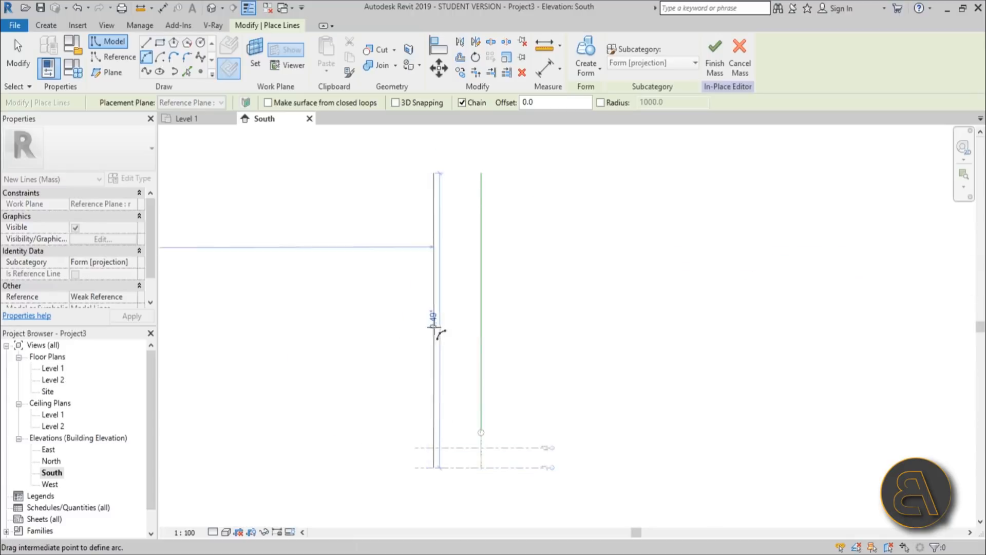
{"action": "left_click", "coordinate": [452, 319]}
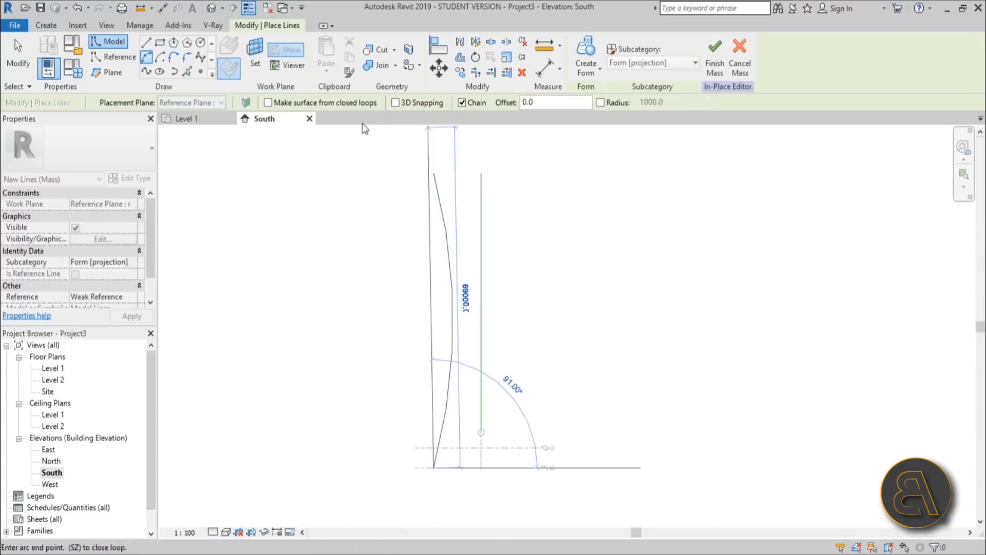
{"action": "key", "text": "Escape"}
{"action": "key", "text": "Escape"}
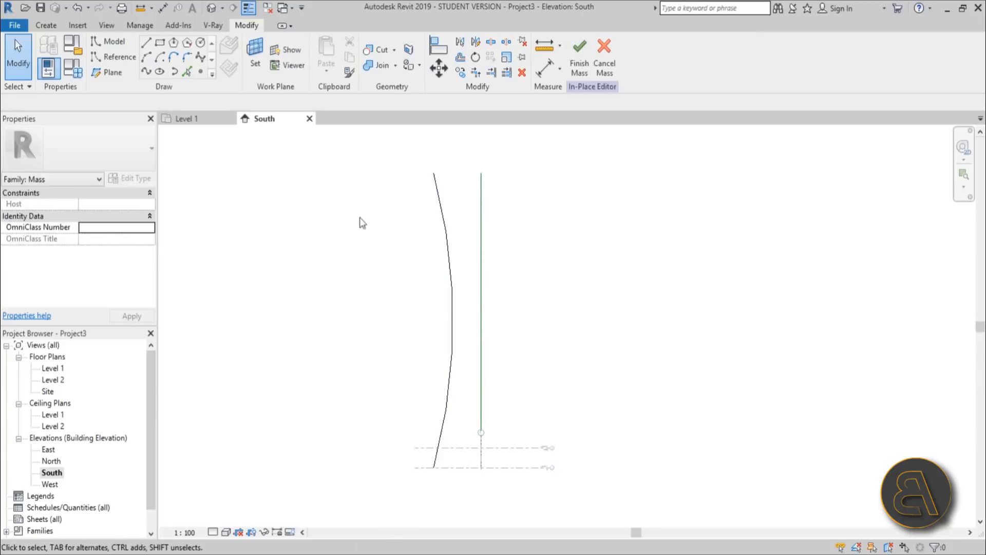
- In the default 3D view, create a solid revolved form from the arc around the vertical reference line
{"action": "left_click", "coordinate": [212, 8]}
{"action": "left_click", "coordinate": [545, 279]}
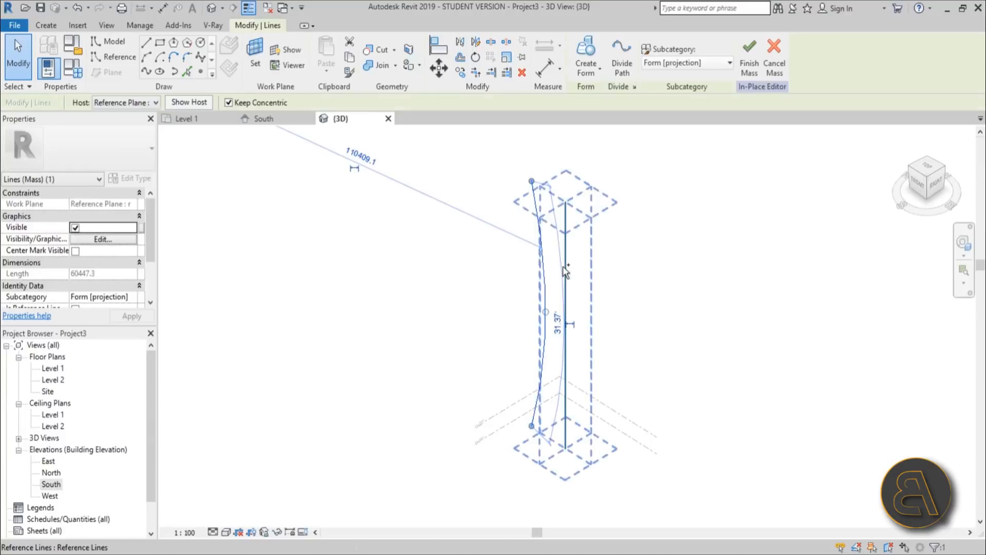
{"action": "left_click", "coordinate": [565, 270], "text": "ctrl"}
{"action": "left_click", "coordinate": [585, 61]}
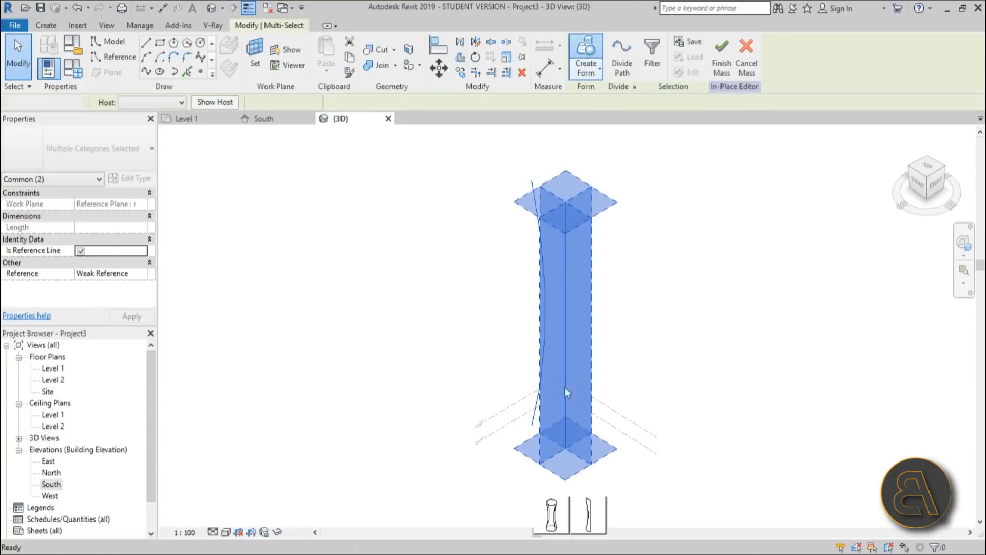
{"action": "left_click", "coordinate": [565, 515]}
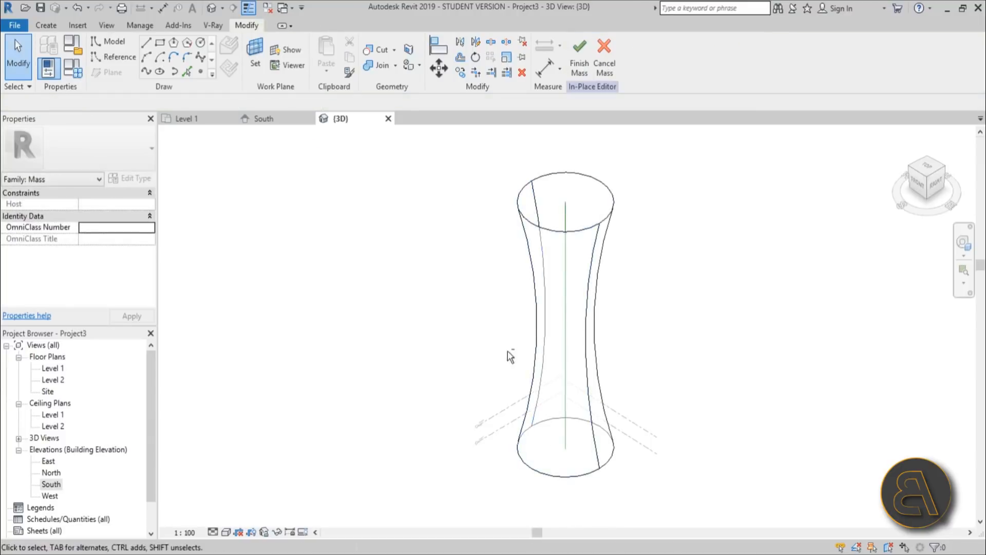
- Select the entire revolved form and divide its surfaces
{"action": "middle_click_drag", "start_coordinate": [509, 357], "coordinate": [476, 335], "text": "shift"}
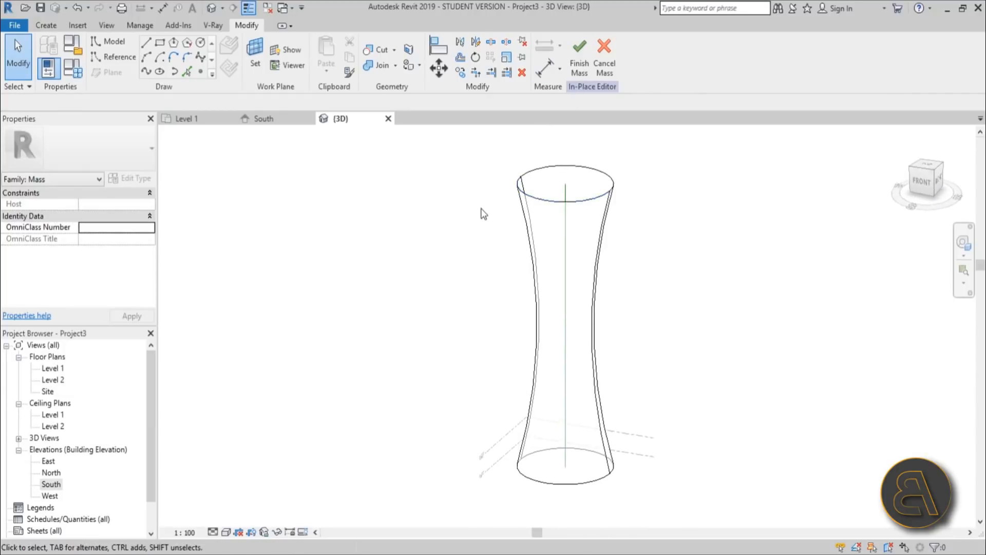
{"action": "key", "text": "Tab"}
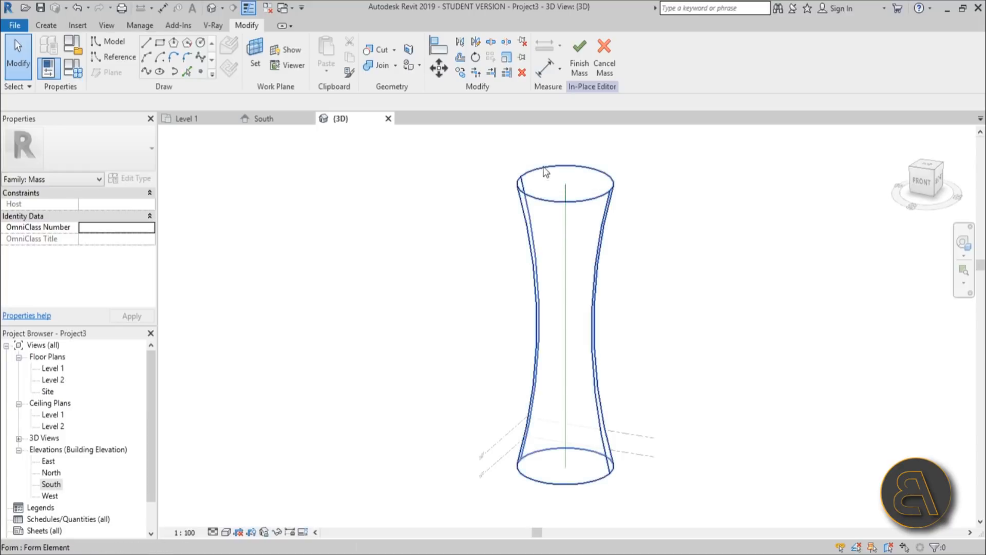
{"action": "left_click", "coordinate": [546, 173]}
{"action": "middle_click_drag", "start_coordinate": [396, 297], "coordinate": [489, 312], "text": "shift"}
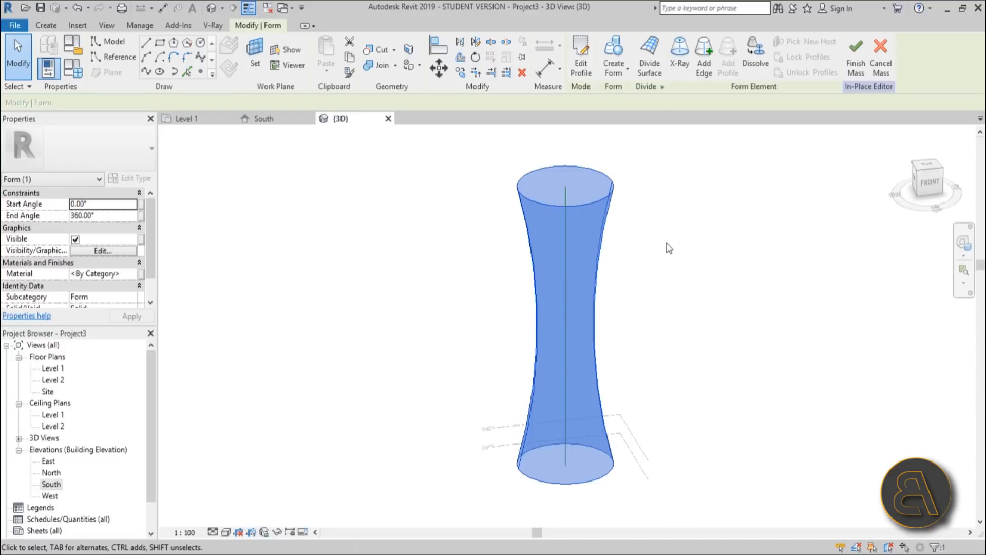
{"action": "middle_click_drag", "start_coordinate": [656, 307], "coordinate": [632, 303], "text": "shift"}
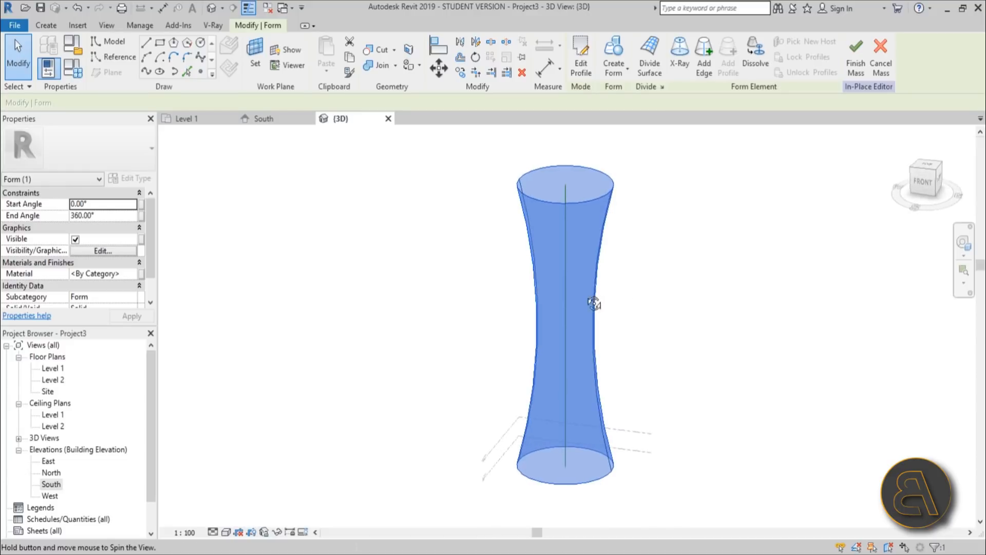
{"action": "left_click", "coordinate": [651, 67]}
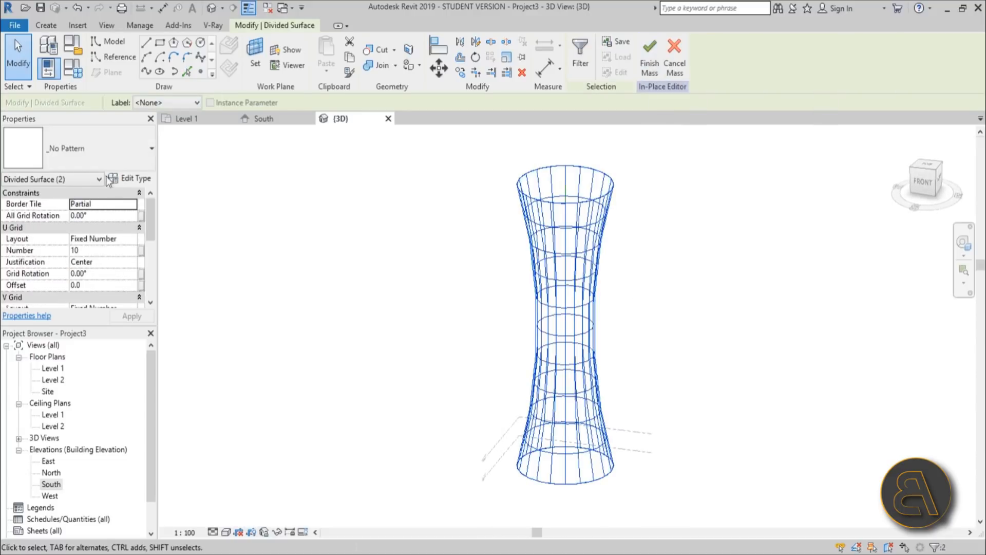
- Apply the Rhomboid pattern to the divided surfaces of the tower and clear the selection
{"action": "left_click", "coordinate": [95, 159]}
{"action": "scroll", "coordinate": [88, 284], "scroll_direction": "down", "scroll_amount": 4}
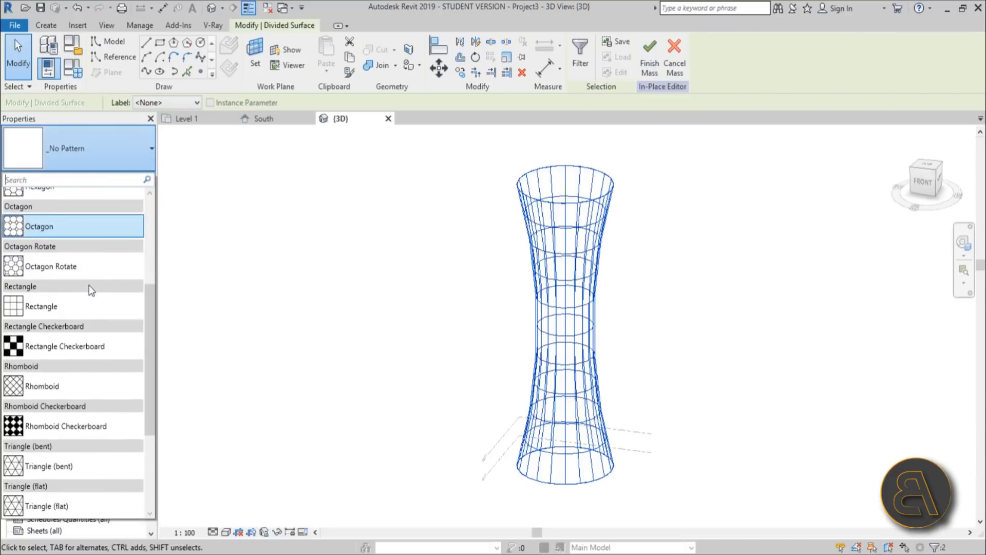
{"action": "left_click", "coordinate": [76, 391]}
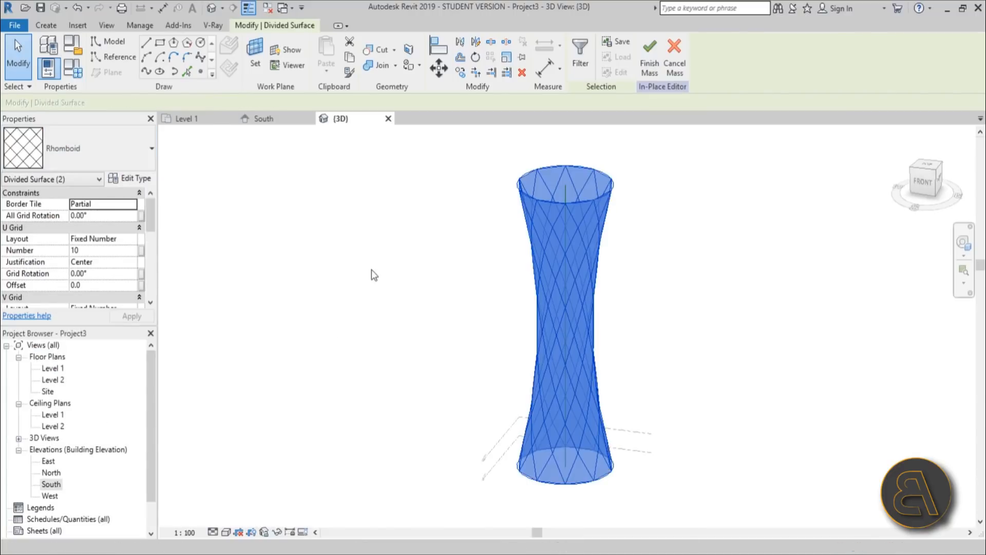
{"action": "middle_click_drag", "start_coordinate": [468, 350], "coordinate": [714, 295], "text": "shift"}
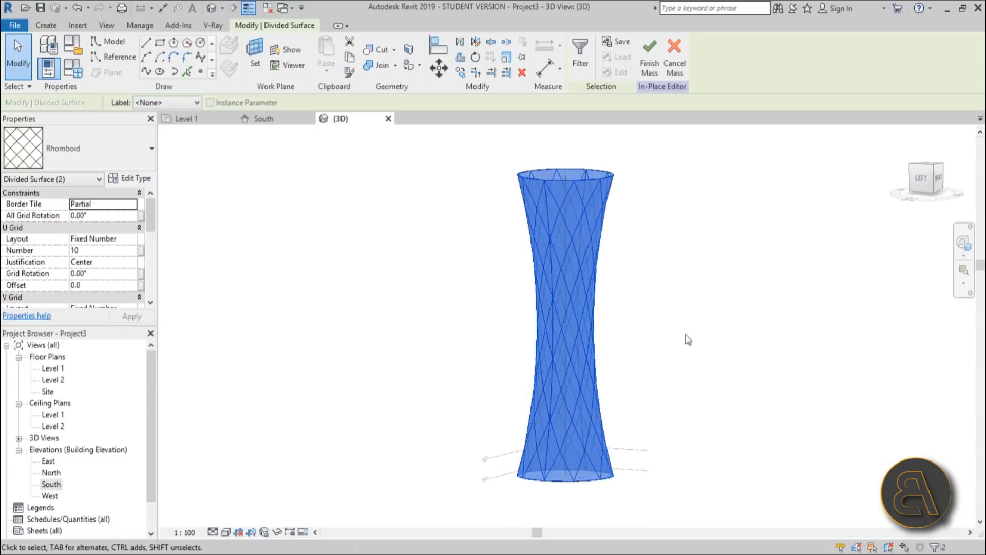
{"action": "left_click", "coordinate": [697, 398]}
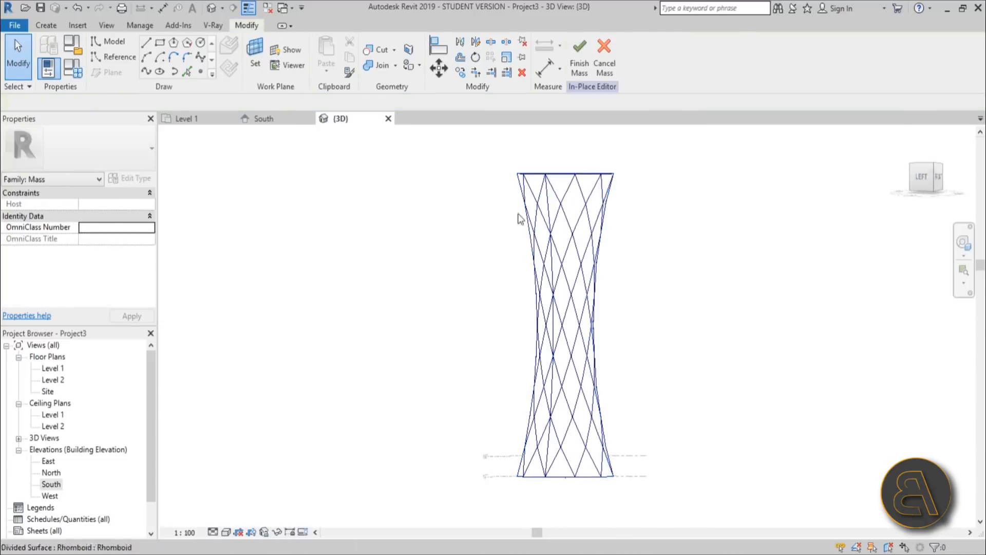
- Select both rhomboid-patterned divided surfaces of the tower
{"action": "scroll", "coordinate": [590, 202], "scroll_direction": "up", "scroll_amount": 3}
{"action": "middle_click_drag", "start_coordinate": [590, 203], "coordinate": [628, 261], "text": "shift"}
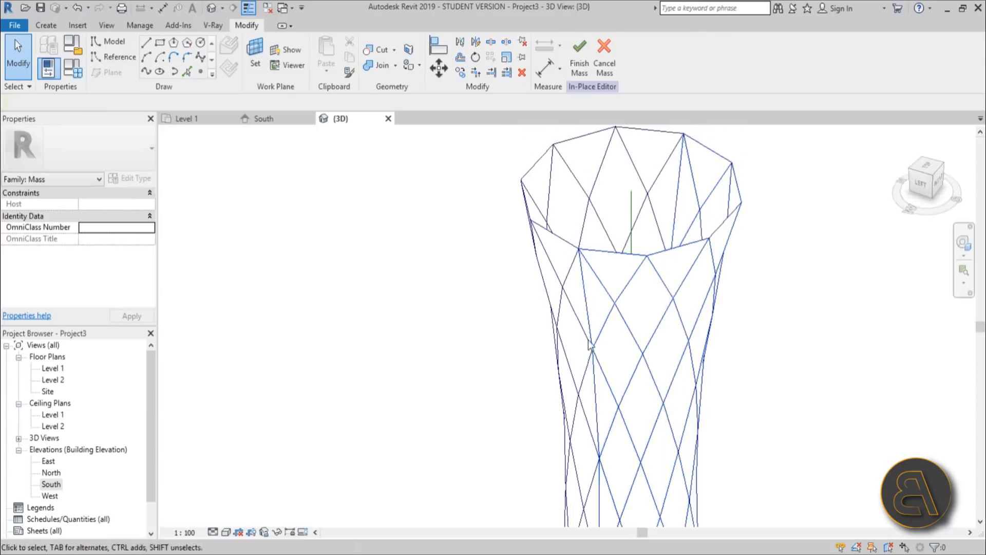
{"action": "left_click", "coordinate": [628, 257]}
{"action": "left_click", "coordinate": [511, 243]}
{"action": "left_click", "coordinate": [719, 283]}
{"action": "left_click", "coordinate": [723, 282], "text": "ctrl"}
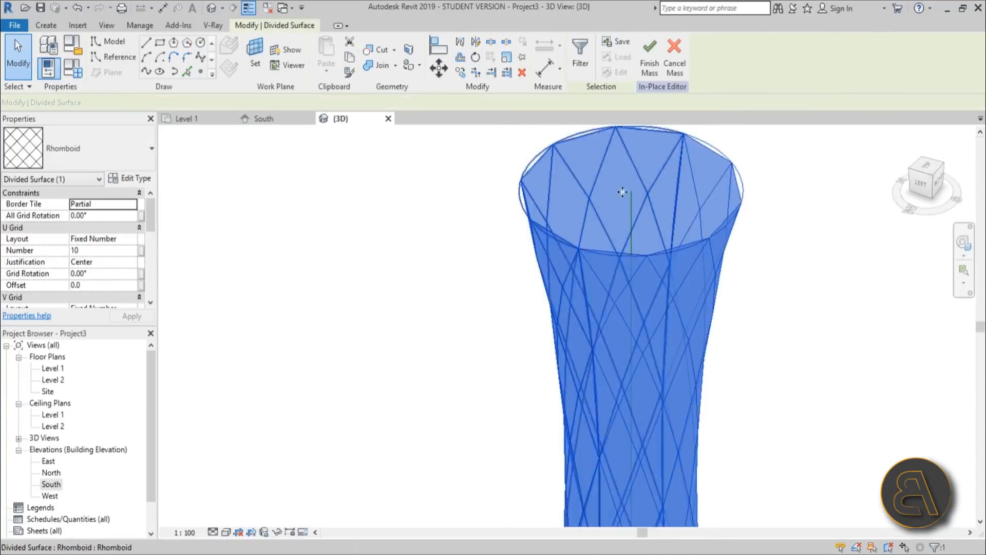
- Examine the rhomboid pattern along the tower's full height, including where the two divided surfaces meet
{"action": "scroll", "coordinate": [591, 179], "scroll_direction": "down", "scroll_amount": 2}
{"action": "middle_click_drag", "start_coordinate": [758, 331], "coordinate": [735, 226], "text": "shift"}
{"action": "scroll", "coordinate": [586, 210], "scroll_direction": "up", "scroll_amount": 3}
{"action": "middle_click_drag", "start_coordinate": [586, 210], "coordinate": [612, 223]}
{"action": "scroll", "coordinate": [611, 222], "scroll_direction": "up", "scroll_amount": 2}
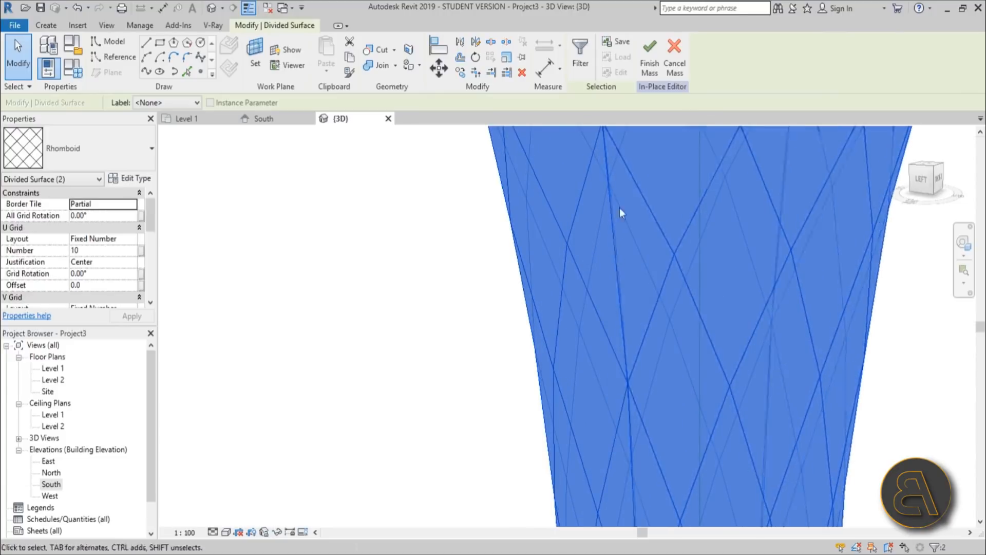
{"action": "scroll", "coordinate": [621, 288], "scroll_direction": "down", "scroll_amount": 1}
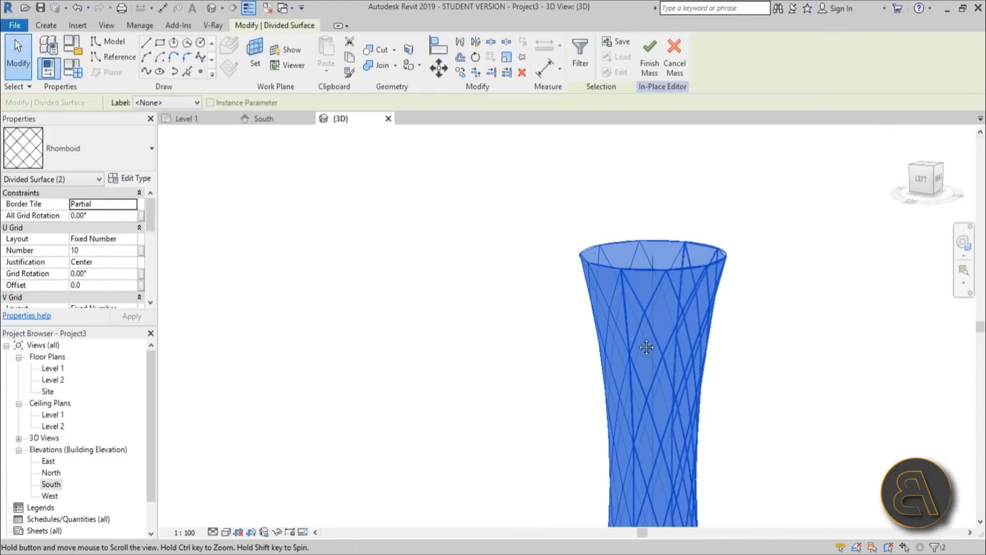
{"action": "middle_click_drag", "start_coordinate": [646, 346], "coordinate": [640, 160]}
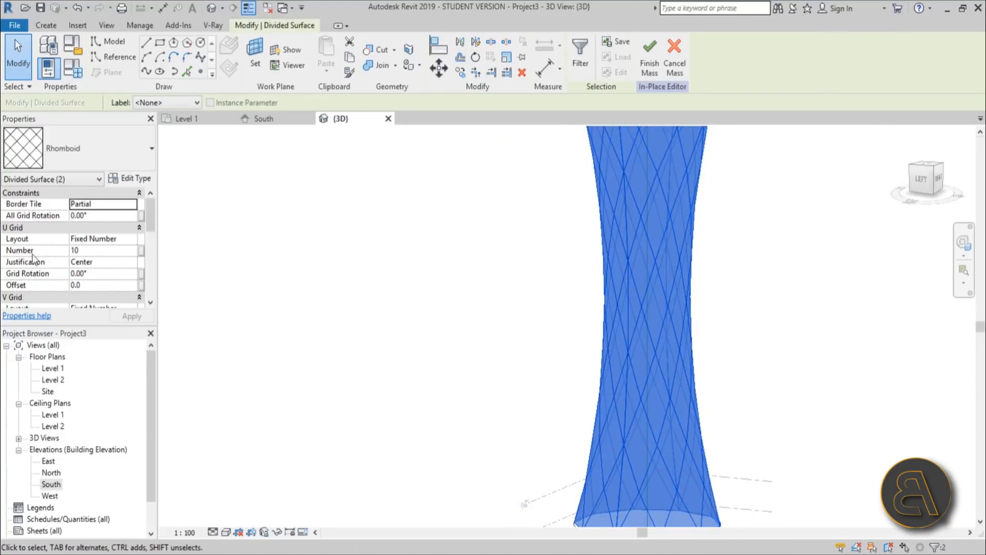
{"action": "scroll", "coordinate": [577, 332], "scroll_direction": "down", "scroll_amount": 3}
{"action": "middle_click_drag", "start_coordinate": [576, 355], "coordinate": [567, 429], "text": "shift"}
{"action": "scroll", "coordinate": [577, 236], "scroll_direction": "up", "scroll_amount": 2}
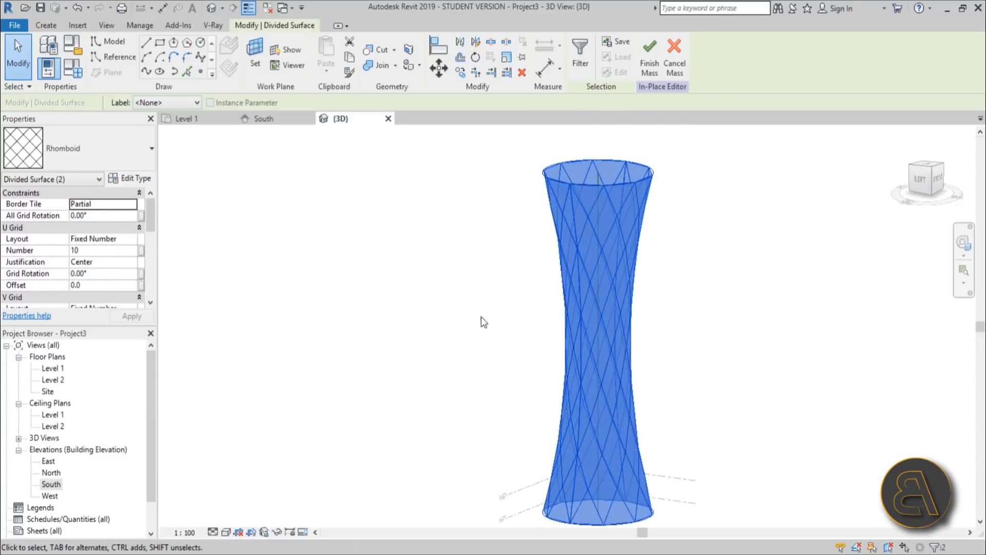
{"action": "middle_click_drag", "start_coordinate": [479, 321], "coordinate": [502, 301], "text": "shift"}
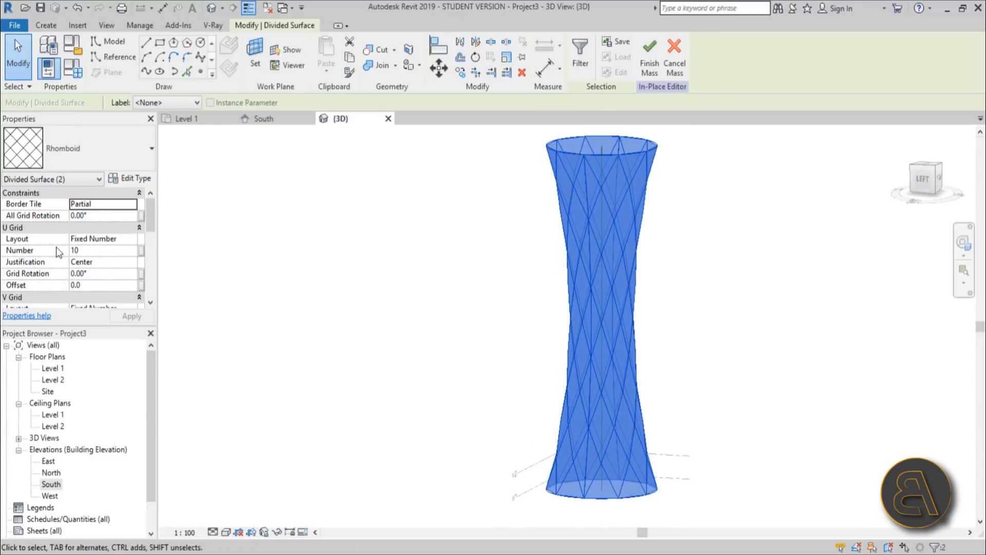
- Set both the U Grid and V Grid numbers of the divided surfaces to 15, apply, and clear the selection
{"action": "left_click", "coordinate": [107, 251]}
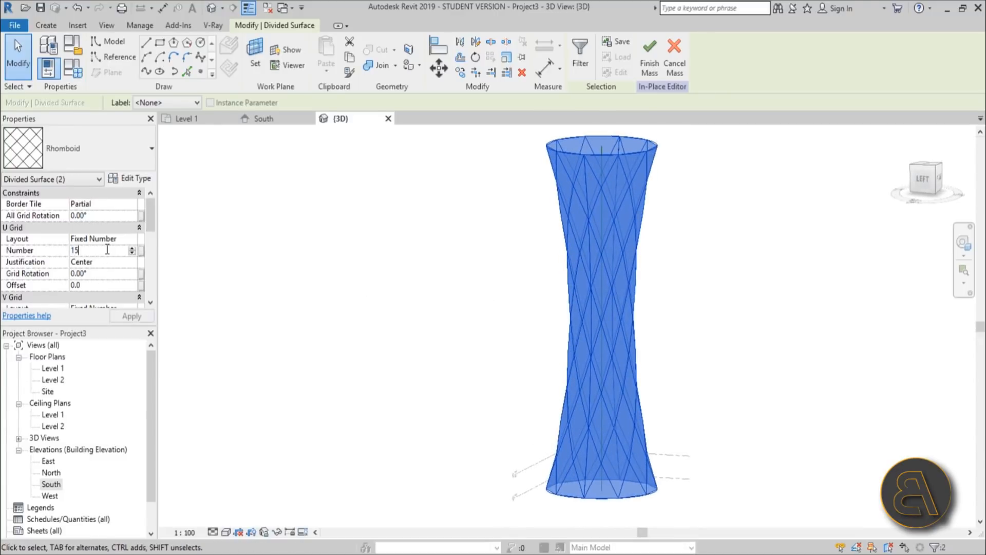
{"action": "scroll", "coordinate": [123, 252], "scroll_direction": "down", "scroll_amount": 3}
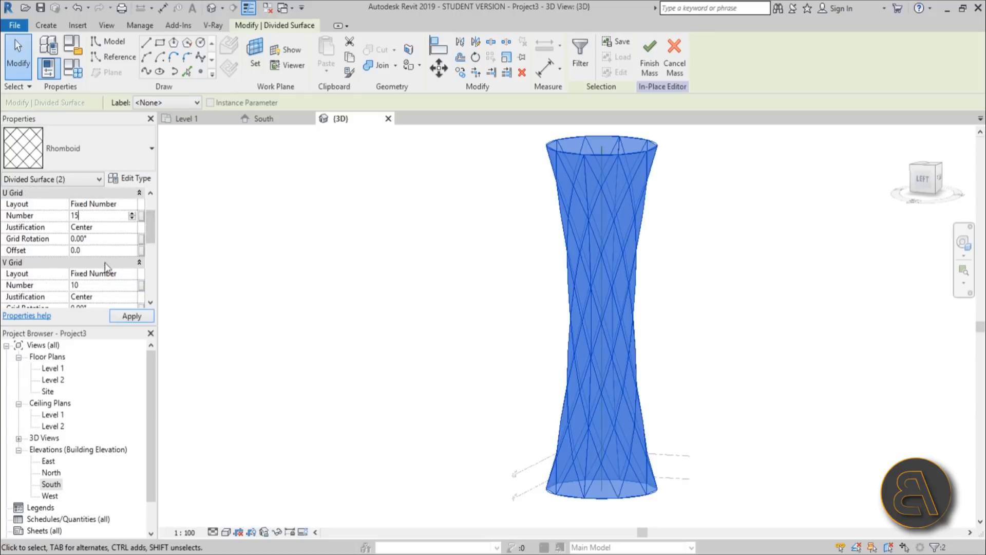
{"action": "left_click", "coordinate": [89, 285]}
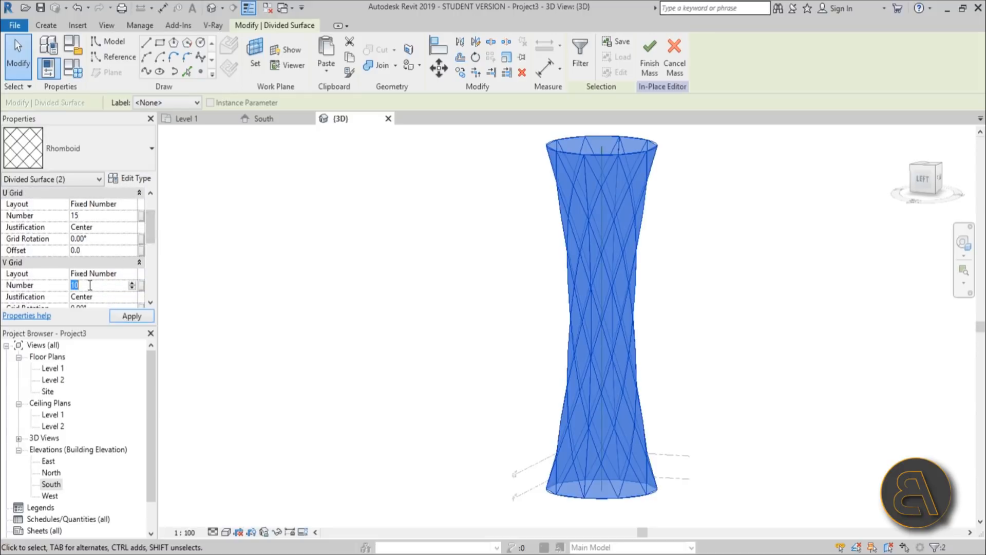
{"action": "left_click", "coordinate": [126, 315]}
{"action": "scroll", "coordinate": [569, 279], "scroll_direction": "up", "scroll_amount": 6}
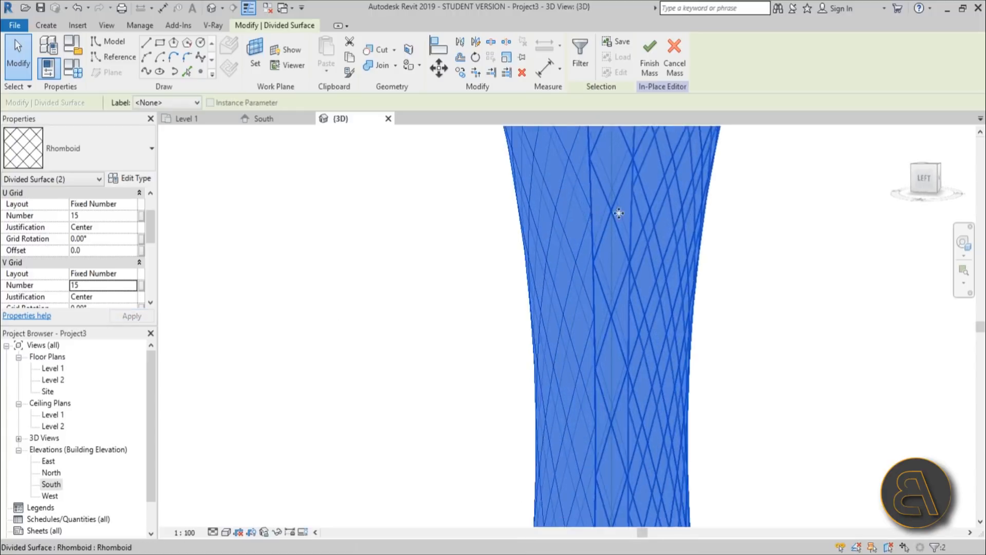
{"action": "left_click", "coordinate": [316, 307]}
- Set both the U Grid and V Grid numbers of the tower's two divided surfaces to 16, apply, and clear the selection
{"action": "middle_click_drag", "start_coordinate": [325, 316], "coordinate": [313, 369], "text": "shift"}
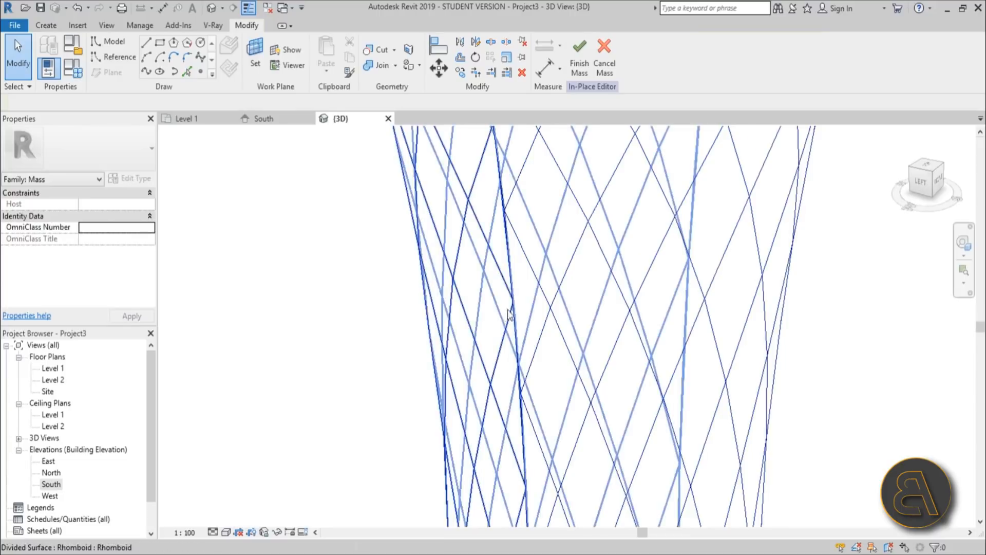
{"action": "scroll", "coordinate": [508, 314], "scroll_direction": "down", "scroll_amount": 6}
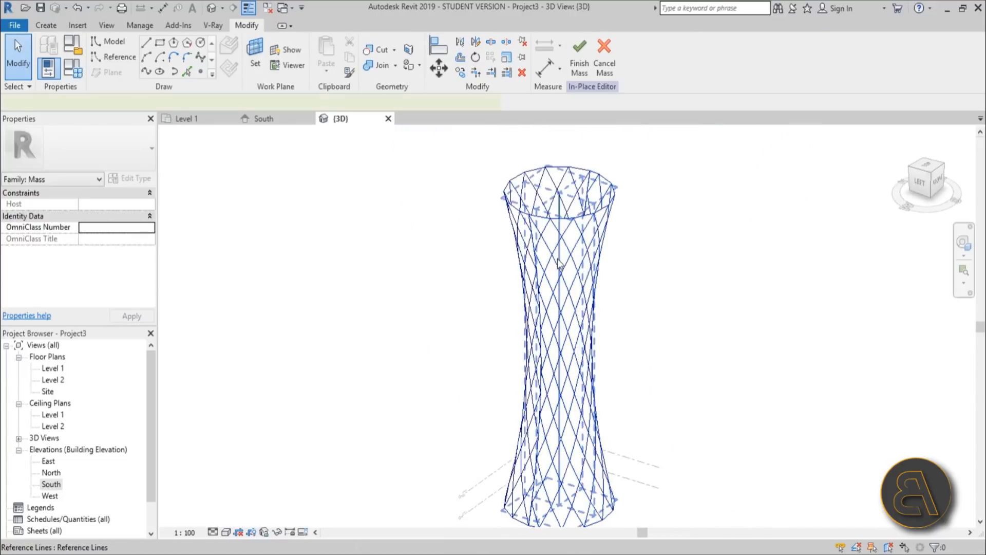
{"action": "left_click", "coordinate": [564, 260]}
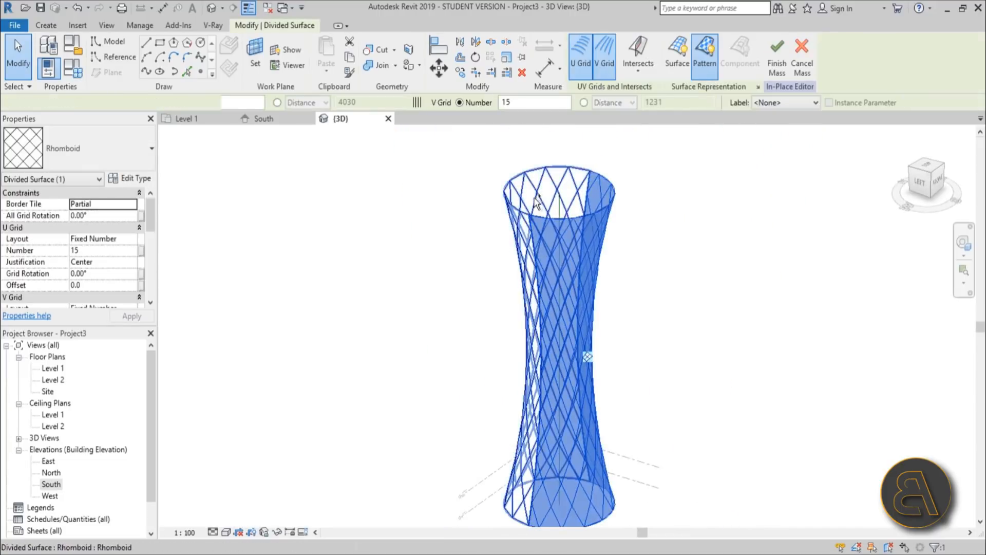
{"action": "left_click", "coordinate": [537, 202], "text": "ctrl"}
{"action": "left_click", "coordinate": [86, 250]}
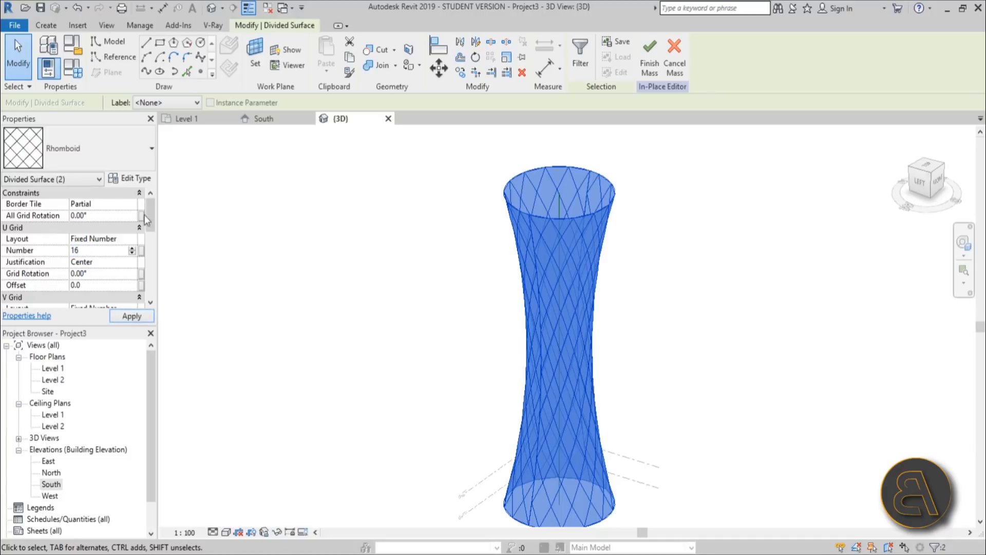
{"action": "left_click_drag", "start_coordinate": [147, 219], "coordinate": [147, 242]}
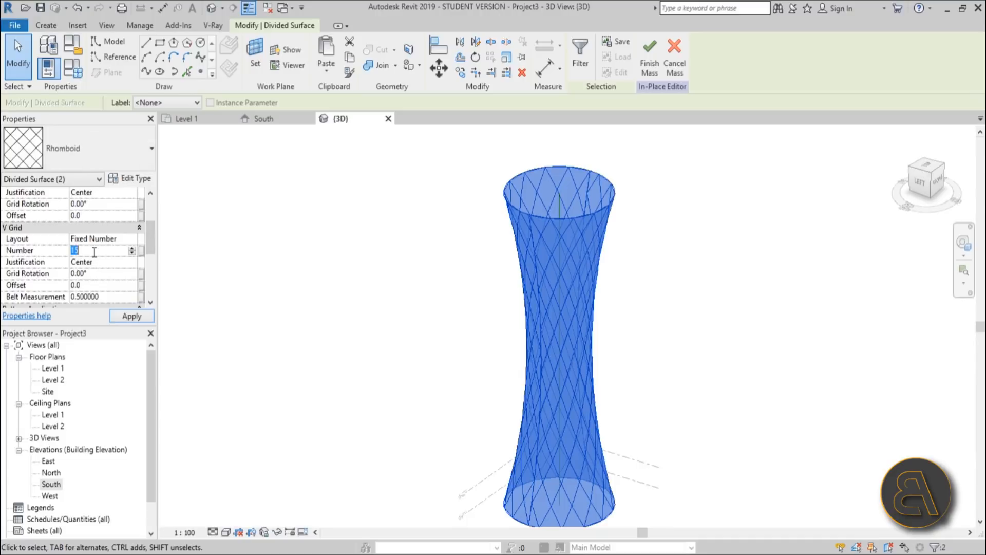
{"action": "left_click", "coordinate": [123, 318]}
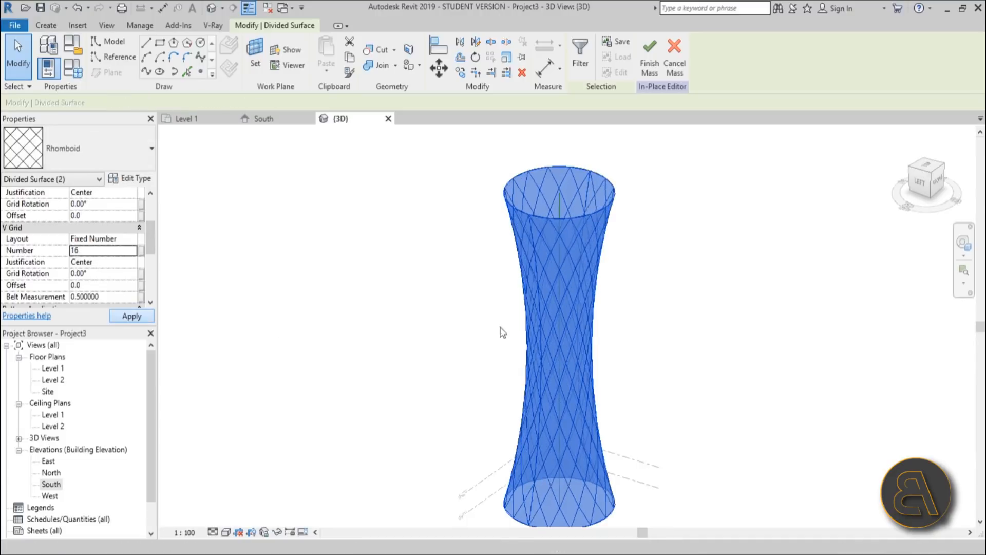
{"action": "left_click", "coordinate": [683, 359]}
- Examine the tower's rhomboid pattern from several angles, including along the seams between the two divided surfaces
{"action": "middle_click_drag", "start_coordinate": [682, 359], "coordinate": [738, 214], "text": "shift"}
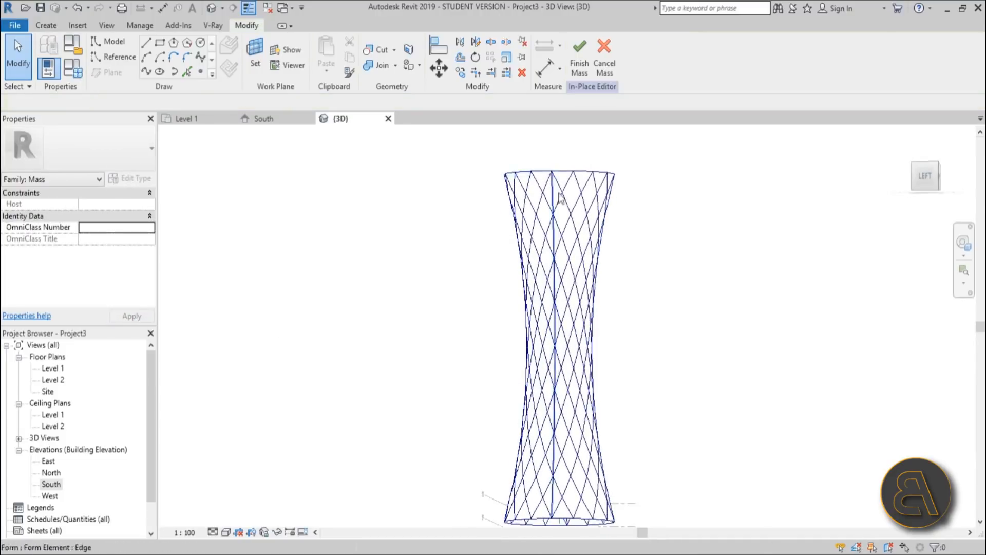
{"action": "scroll", "coordinate": [659, 264], "scroll_direction": "down", "scroll_amount": 2}
{"action": "middle_click_drag", "start_coordinate": [660, 266], "coordinate": [609, 357], "text": "shift"}
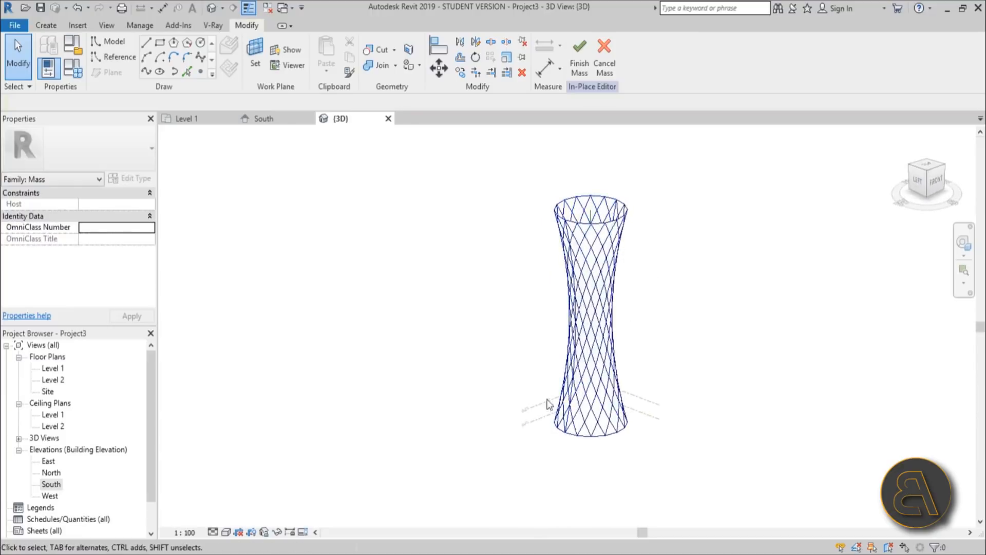
{"action": "scroll", "coordinate": [616, 352], "scroll_direction": "up", "scroll_amount": 2}
{"action": "scroll", "coordinate": [560, 472], "scroll_direction": "down", "scroll_amount": 3}
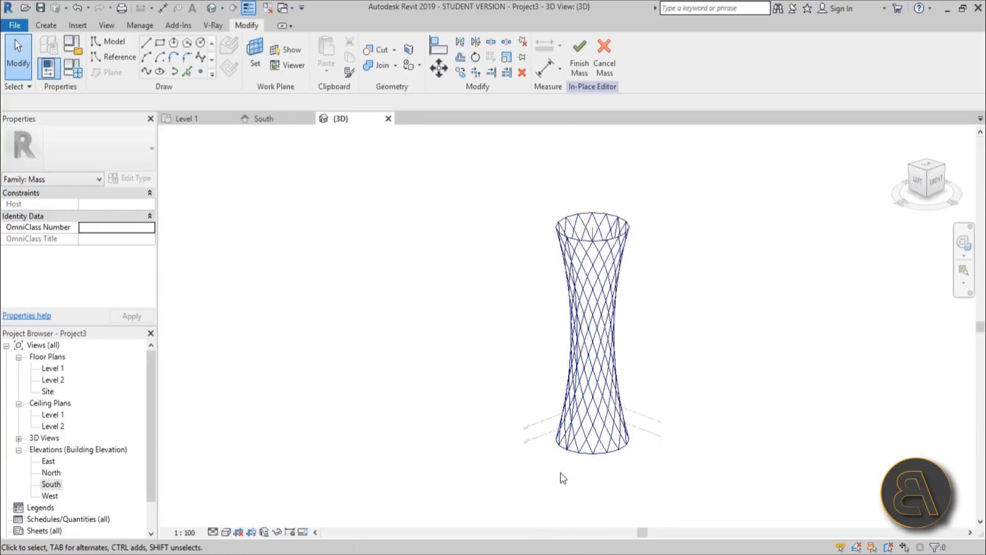
{"action": "middle_click_drag", "start_coordinate": [560, 472], "coordinate": [539, 476], "text": "shift"}
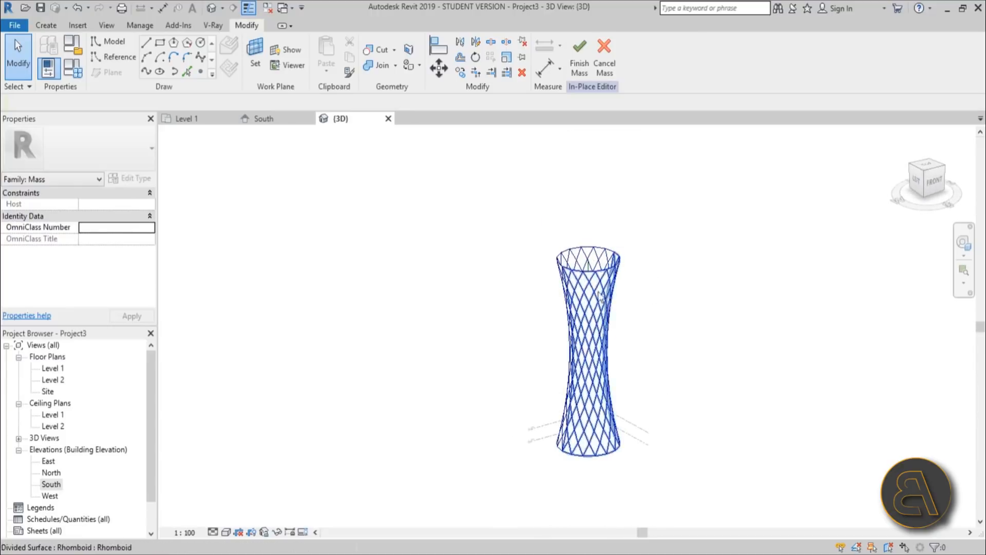
{"action": "middle_click_drag", "start_coordinate": [658, 371], "coordinate": [664, 350]}
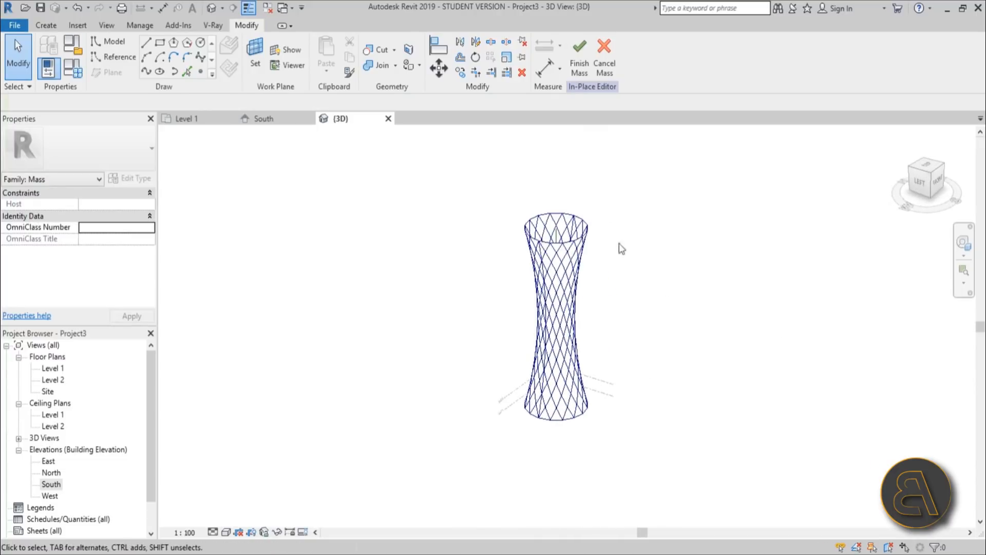
{"action": "scroll", "coordinate": [600, 303], "scroll_direction": "up", "scroll_amount": 5}
{"action": "scroll", "coordinate": [431, 237], "scroll_direction": "down", "scroll_amount": 4}
{"action": "middle_click_drag", "start_coordinate": [488, 329], "coordinate": [491, 335], "text": "shift"}
{"action": "scroll", "coordinate": [502, 315], "scroll_direction": "up", "scroll_amount": 3}
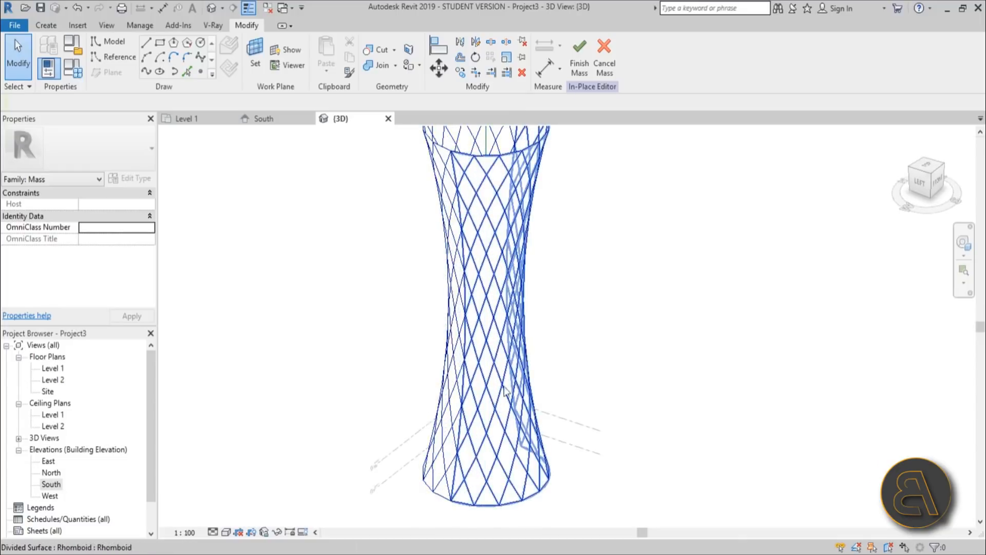
- Create a new family from the Metric Curtain Panel Pattern Based template in the English family templates folder
{"action": "left_click", "coordinate": [17, 26]}
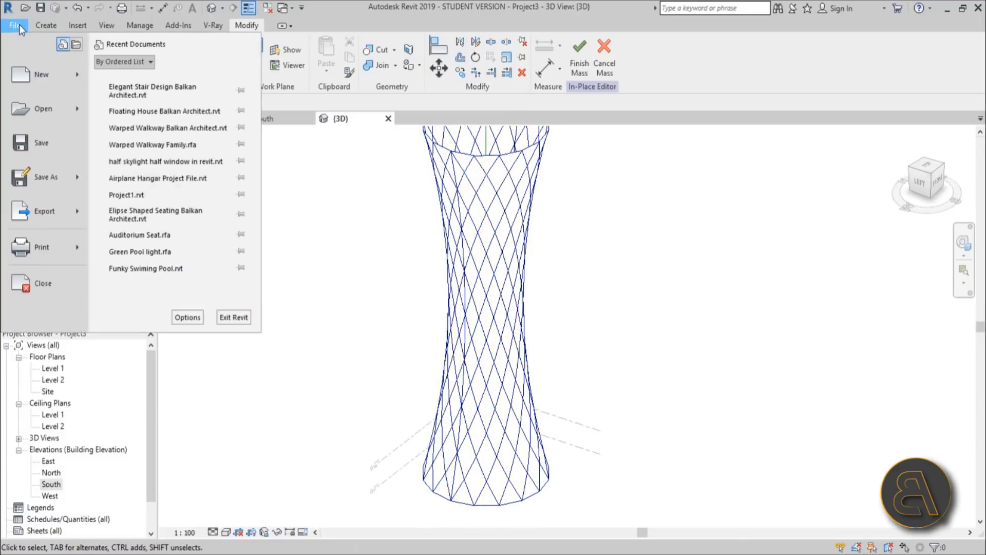
{"action": "mouse_move", "coordinate": [54, 72]}
{"action": "left_click", "coordinate": [160, 111]}
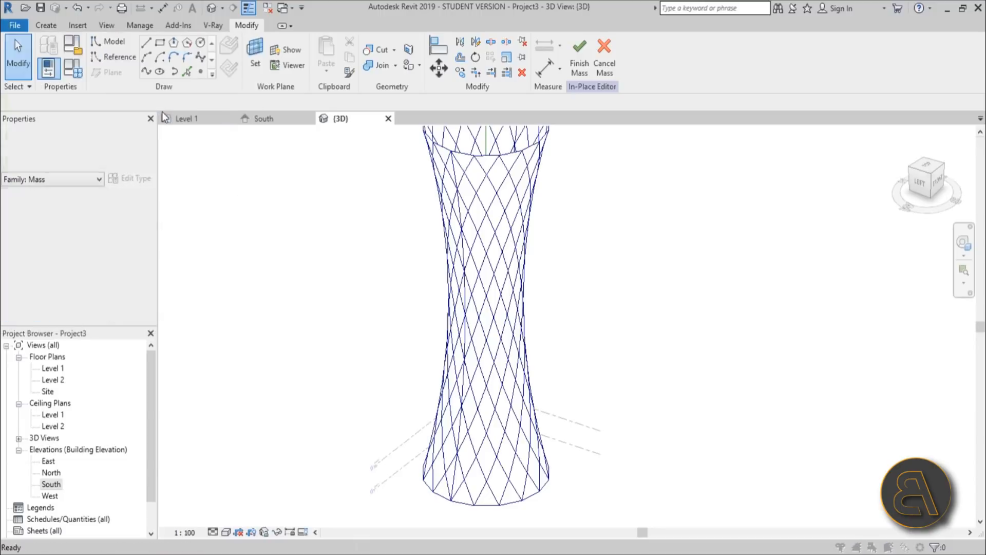
{"action": "left_click_drag", "start_coordinate": [311, 158], "coordinate": [447, 148]}
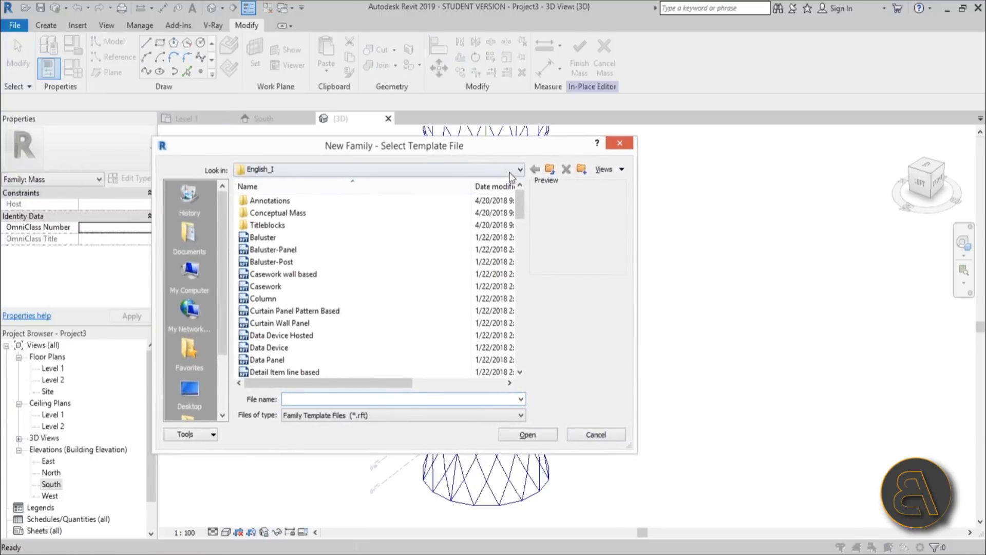
{"action": "left_click", "coordinate": [550, 170]}
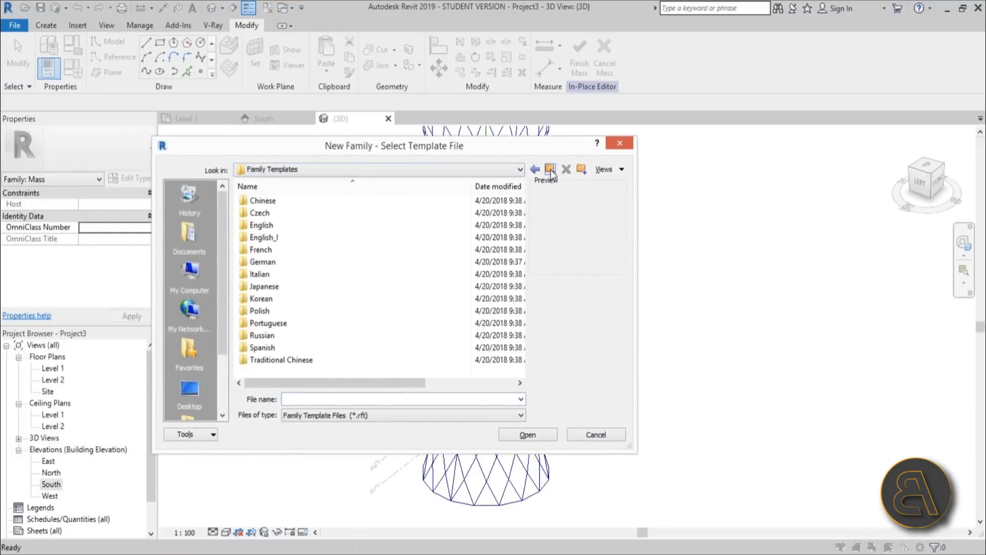
{"action": "double_click", "coordinate": [279, 225]}
{"action": "scroll", "coordinate": [522, 206], "scroll_direction": "down", "scroll_amount": 1}
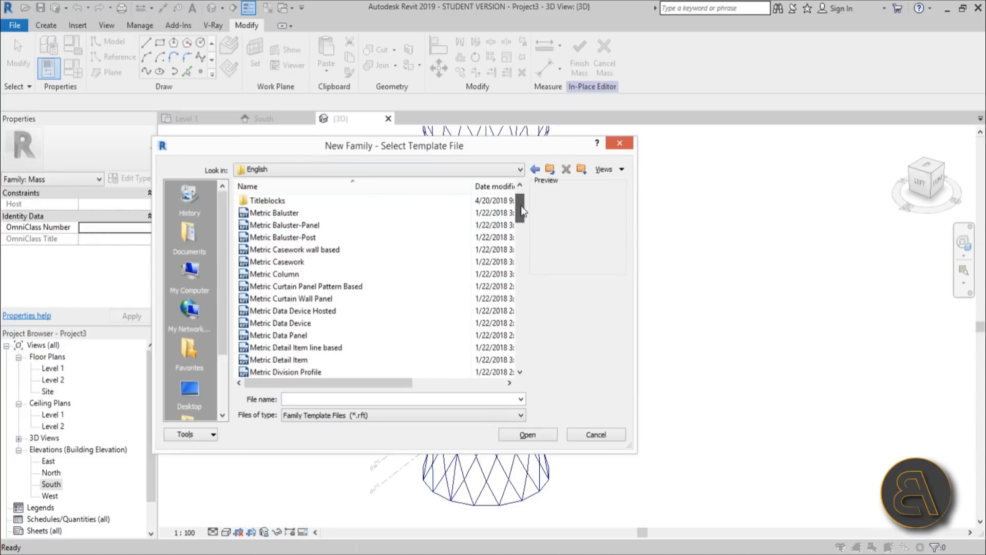
{"action": "left_click", "coordinate": [316, 288]}
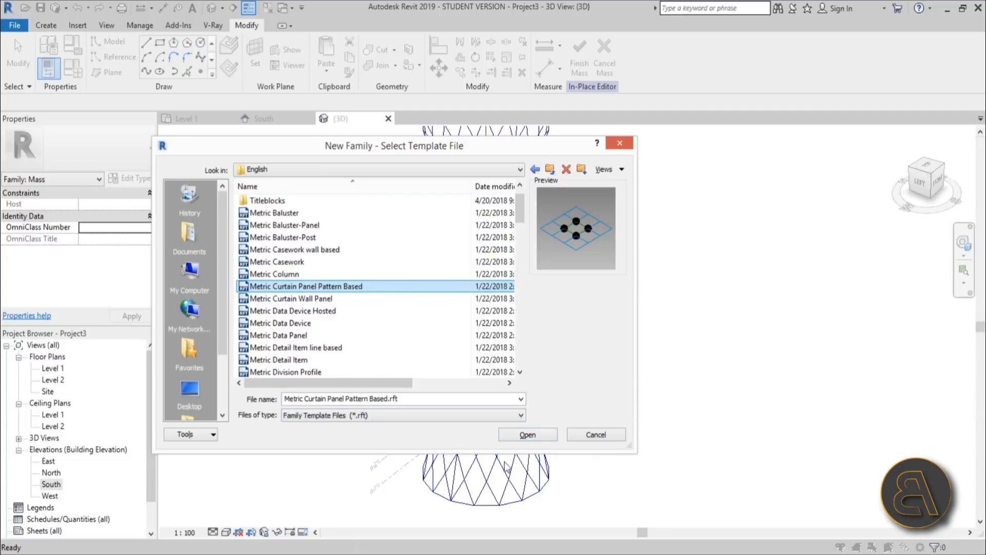
{"action": "left_click", "coordinate": [527, 435]}
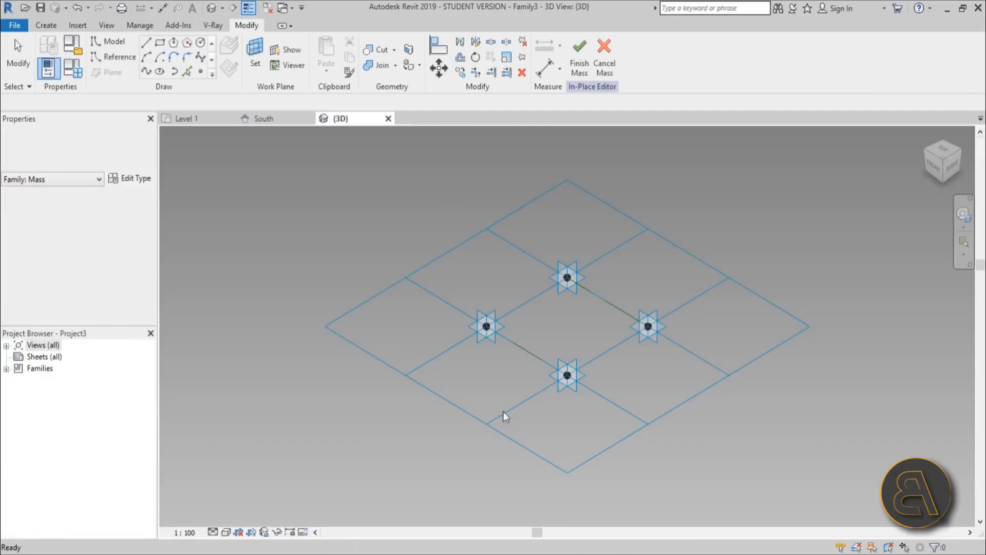
- Change the curtain panel family's tile pattern grid to the Rhomboid type
{"action": "left_click", "coordinate": [484, 325]}
{"action": "middle_click_drag", "start_coordinate": [490, 318], "coordinate": [479, 315]}
{"action": "scroll", "coordinate": [479, 315], "scroll_direction": "down", "scroll_amount": 2}
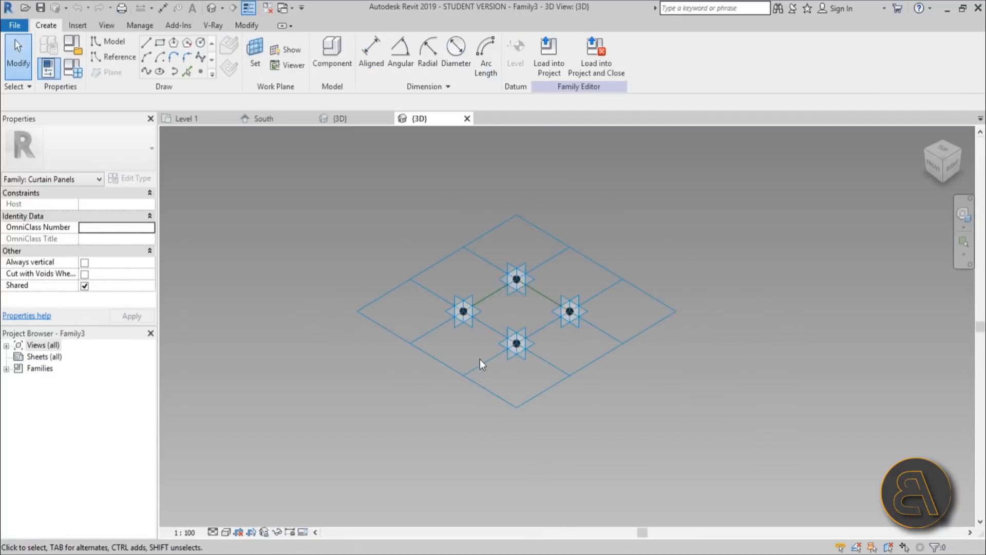
{"action": "scroll", "coordinate": [554, 366], "scroll_direction": "up", "scroll_amount": 2}
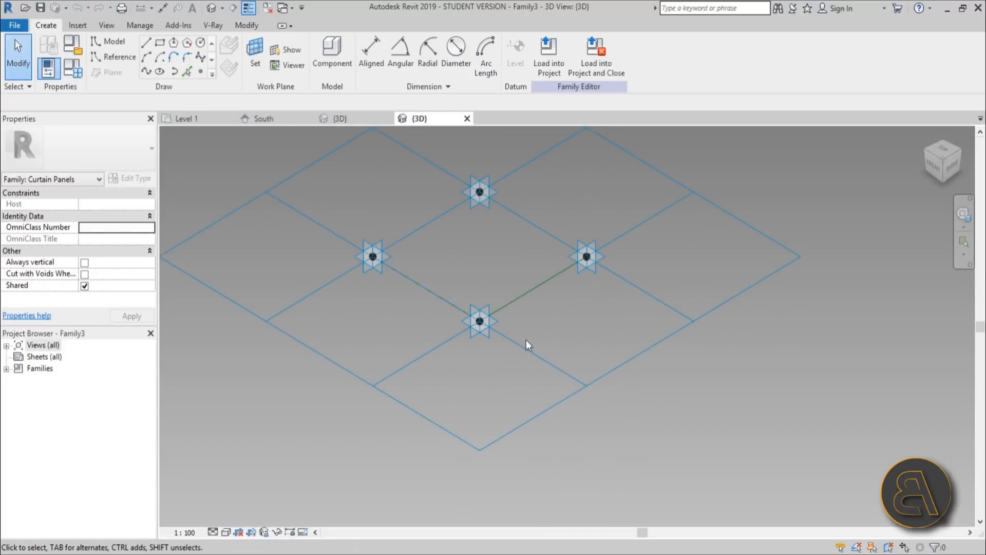
{"action": "scroll", "coordinate": [544, 350], "scroll_direction": "down", "scroll_amount": 3}
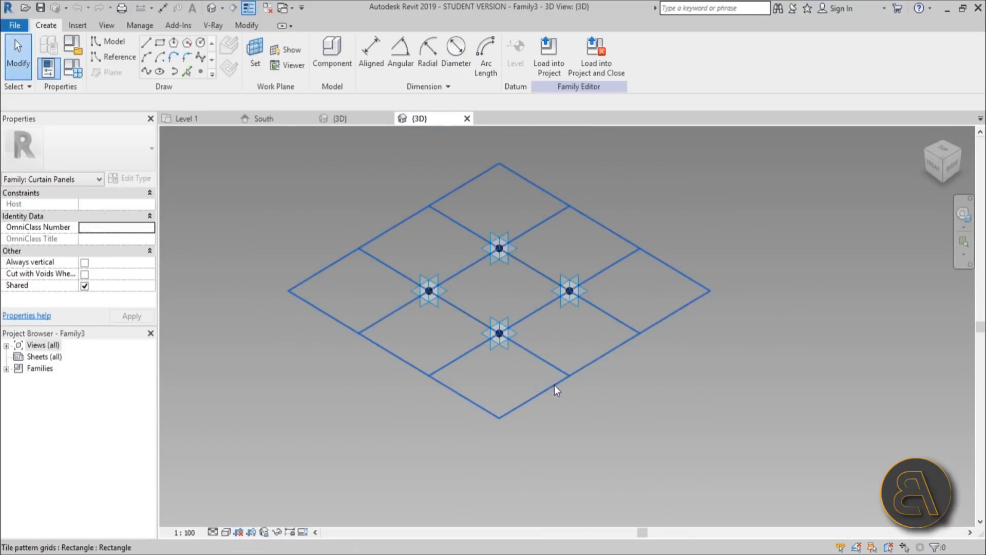
{"action": "left_click", "coordinate": [676, 271]}
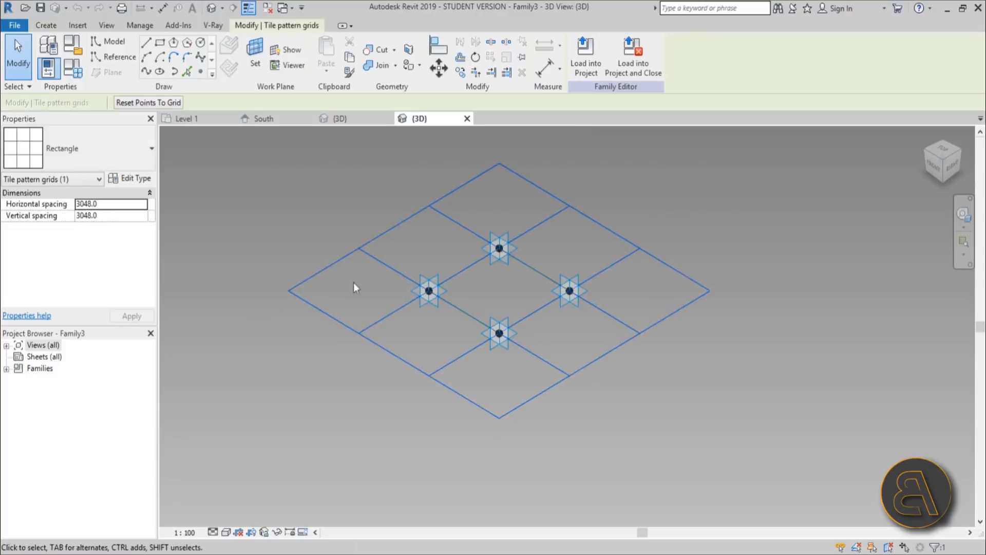
{"action": "middle_click_drag", "start_coordinate": [600, 362], "coordinate": [673, 398]}
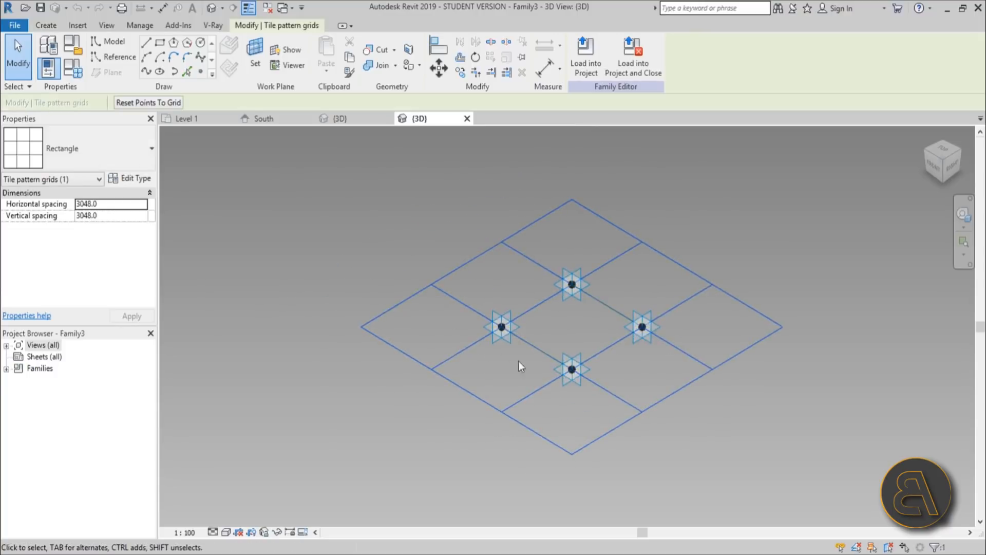
{"action": "left_click", "coordinate": [77, 158]}
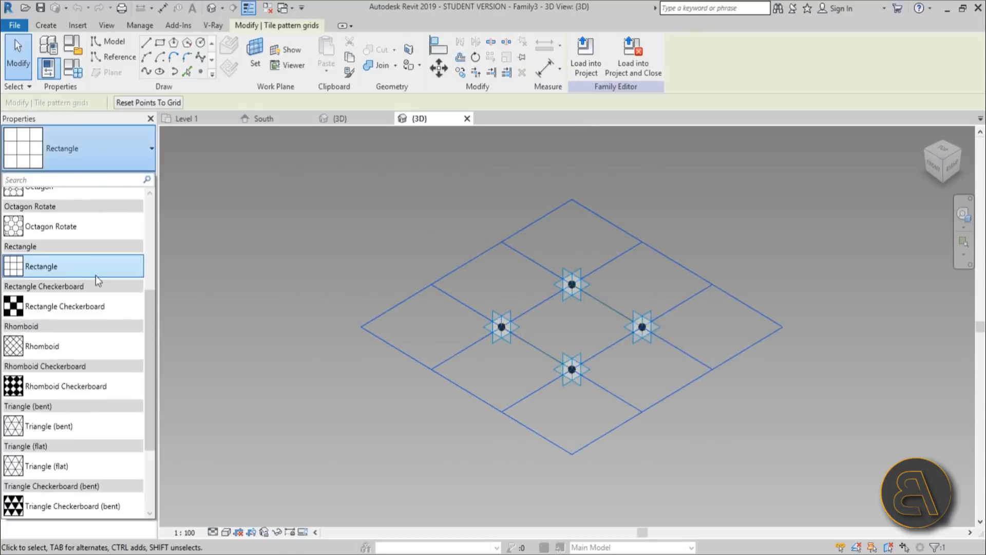
{"action": "scroll", "coordinate": [94, 285], "scroll_direction": "down", "scroll_amount": 1}
{"action": "left_click", "coordinate": [57, 285]}
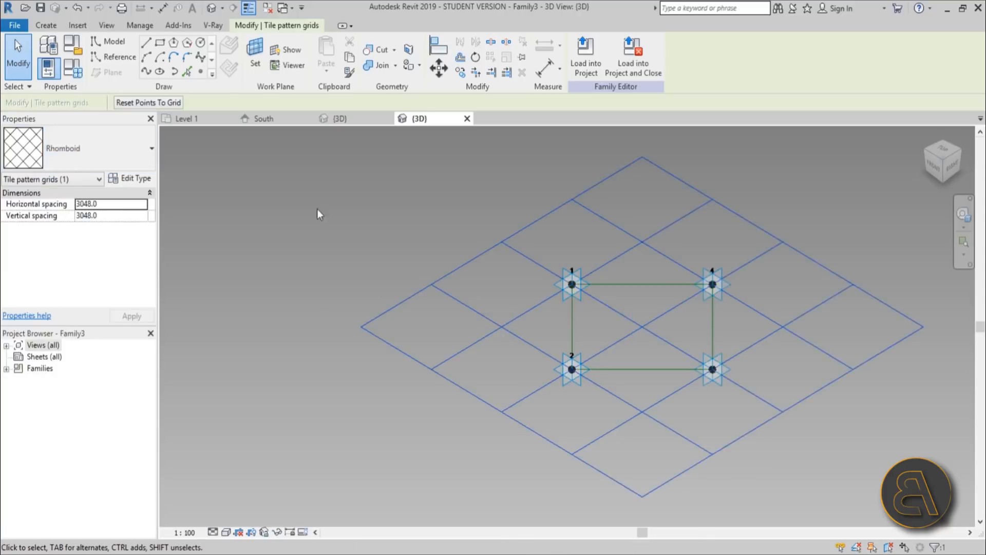
- Set the work plane to the reference line between points 1 and 4 and place a reference point near its middle
{"action": "scroll", "coordinate": [317, 208], "scroll_direction": "down", "scroll_amount": 2}
{"action": "scroll", "coordinate": [510, 291], "scroll_direction": "up", "scroll_amount": 4}
{"action": "key", "text": "Tab"}
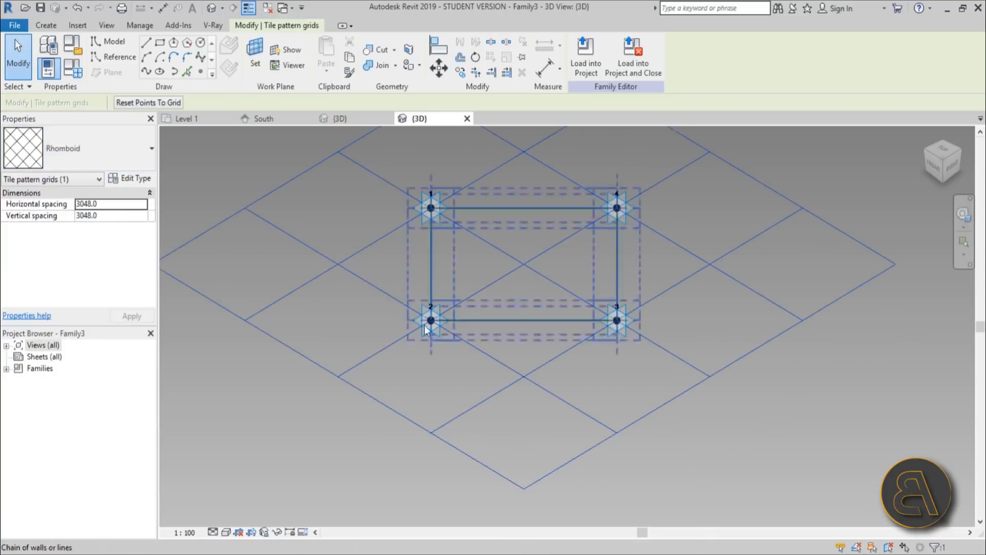
{"action": "middle_click_drag", "start_coordinate": [487, 272], "coordinate": [288, 125]}
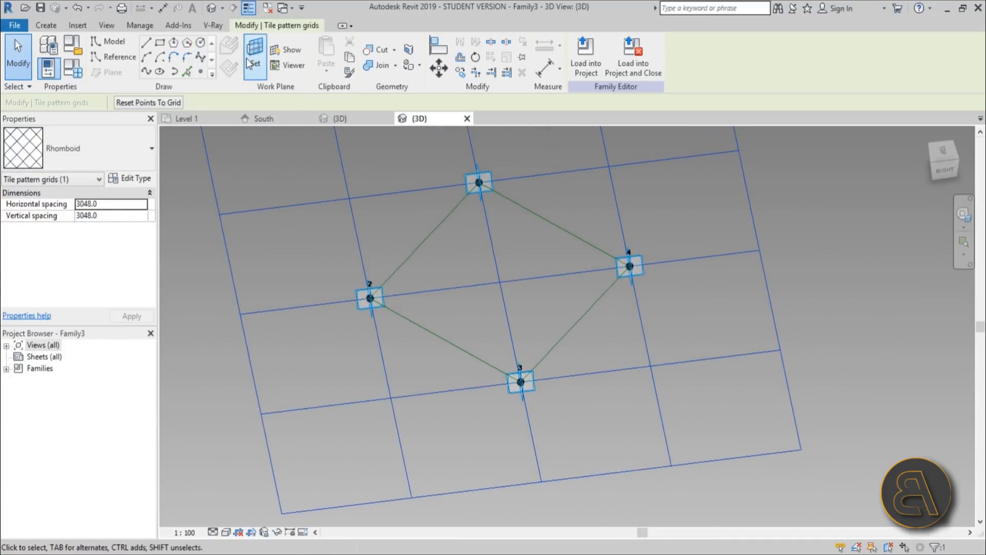
{"action": "left_click", "coordinate": [199, 72]}
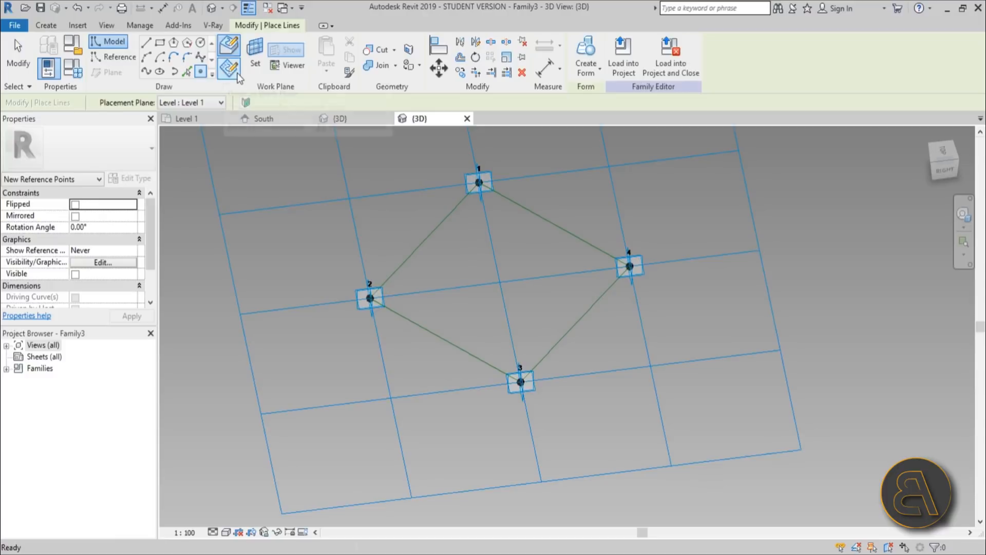
{"action": "left_click", "coordinate": [255, 57]}
{"action": "left_click", "coordinate": [540, 213]}
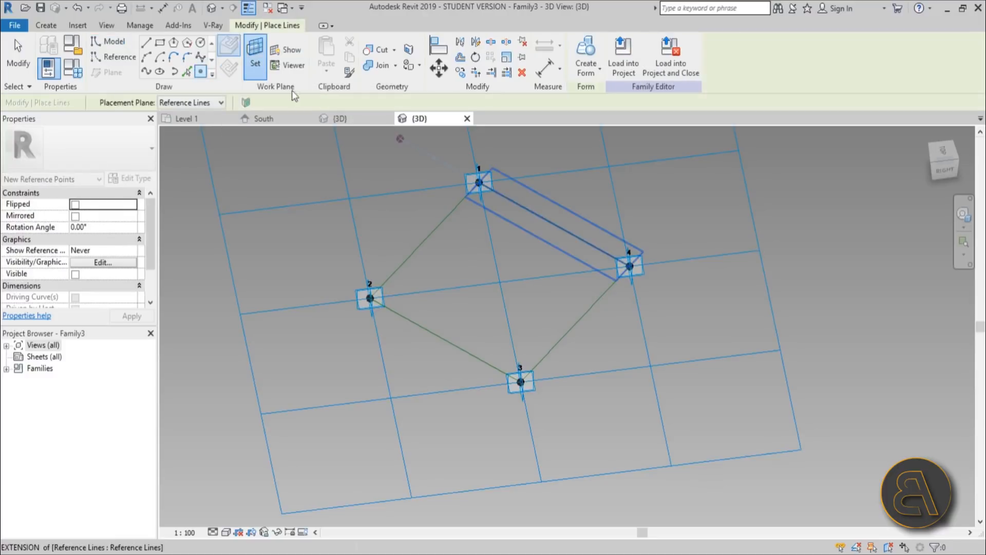
{"action": "left_click", "coordinate": [555, 224]}
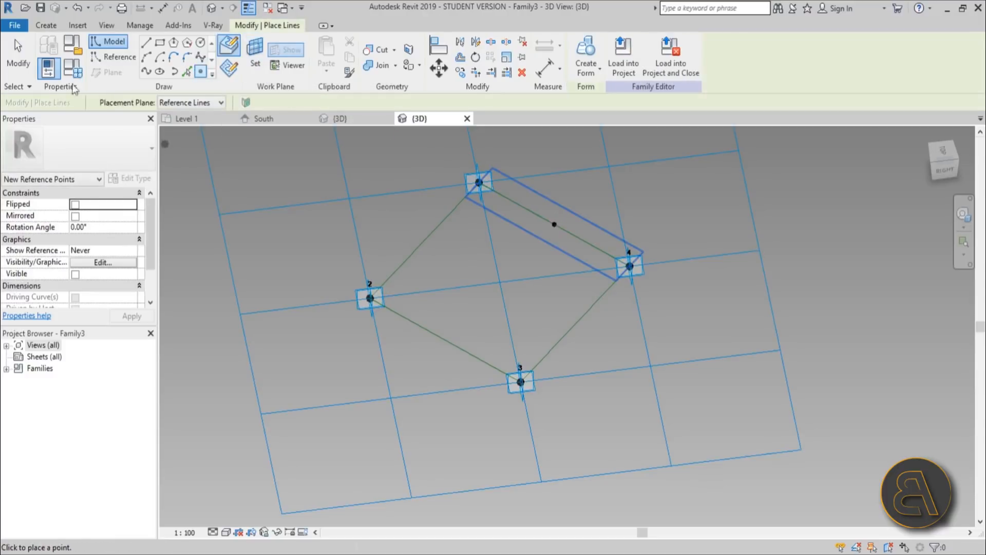
{"action": "key", "text": "Escape"}
{"action": "key", "text": "Escape"}
- Set the work plane to the reference point between points 1 and 4 and draw a circle of about 220 mm radius centred on it
{"action": "middle_click_drag", "start_coordinate": [555, 224], "coordinate": [485, 216], "text": "shift"}
{"action": "scroll", "coordinate": [590, 277], "scroll_direction": "up", "scroll_amount": 5}
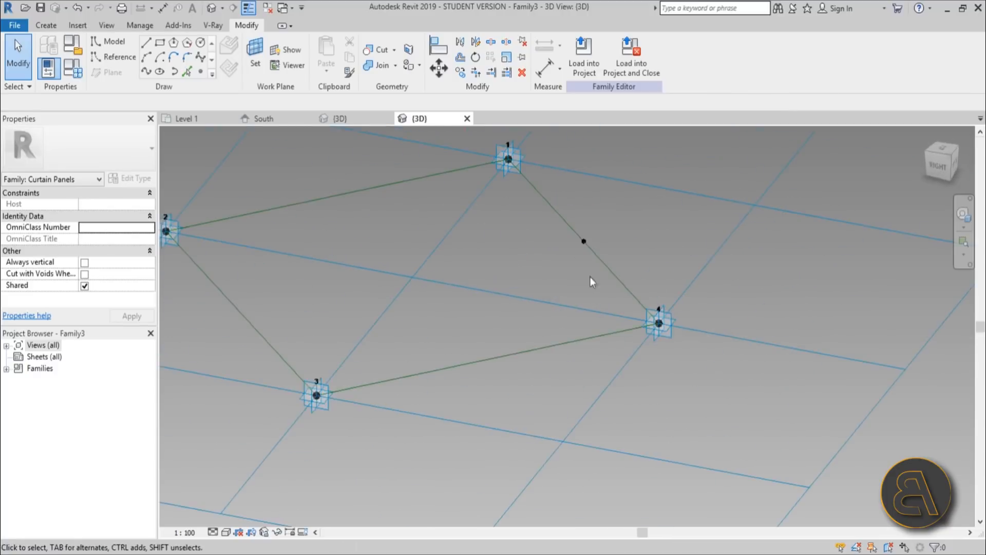
{"action": "left_click", "coordinate": [255, 58]}
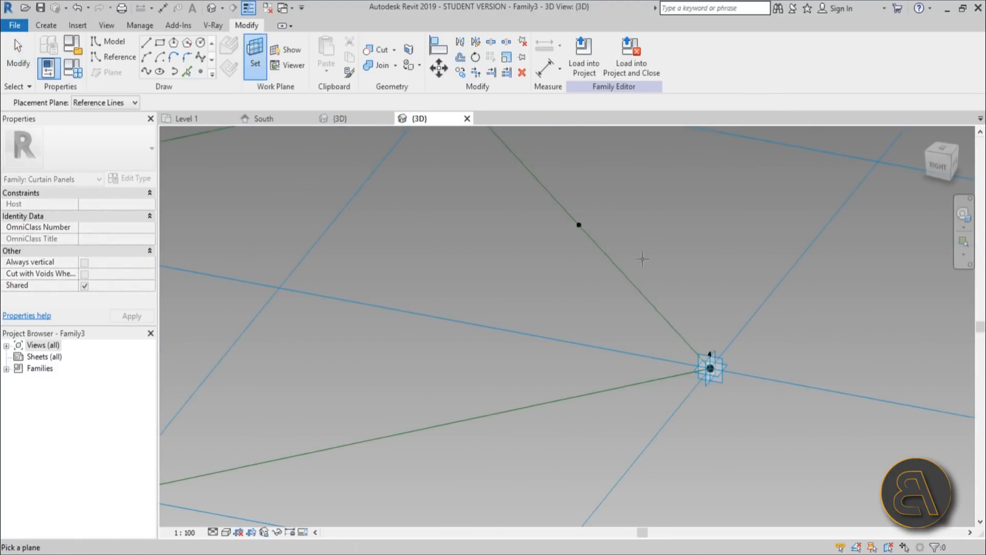
{"action": "left_click", "coordinate": [578, 225]}
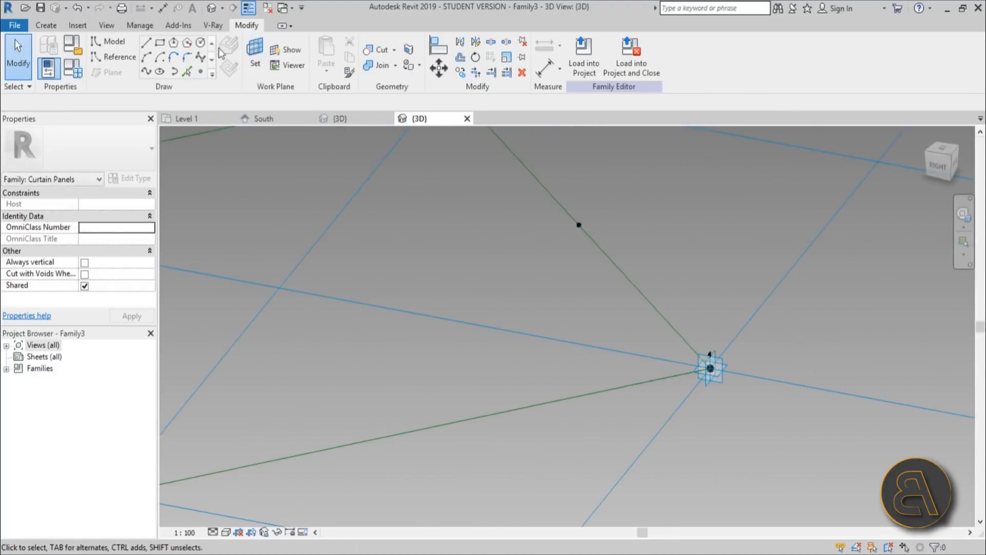
{"action": "left_click", "coordinate": [207, 45]}
{"action": "left_click", "coordinate": [579, 225]}
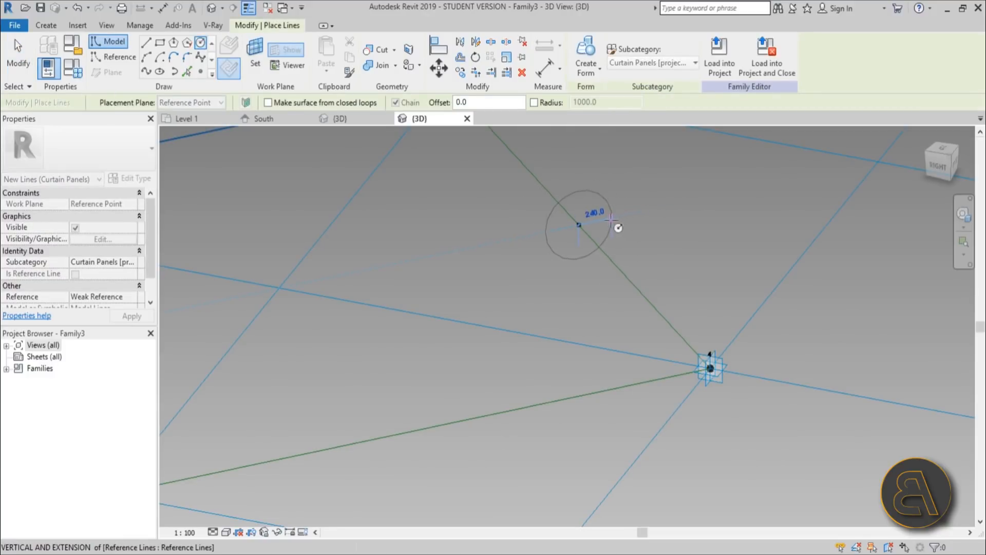
{"action": "left_click", "coordinate": [609, 221]}
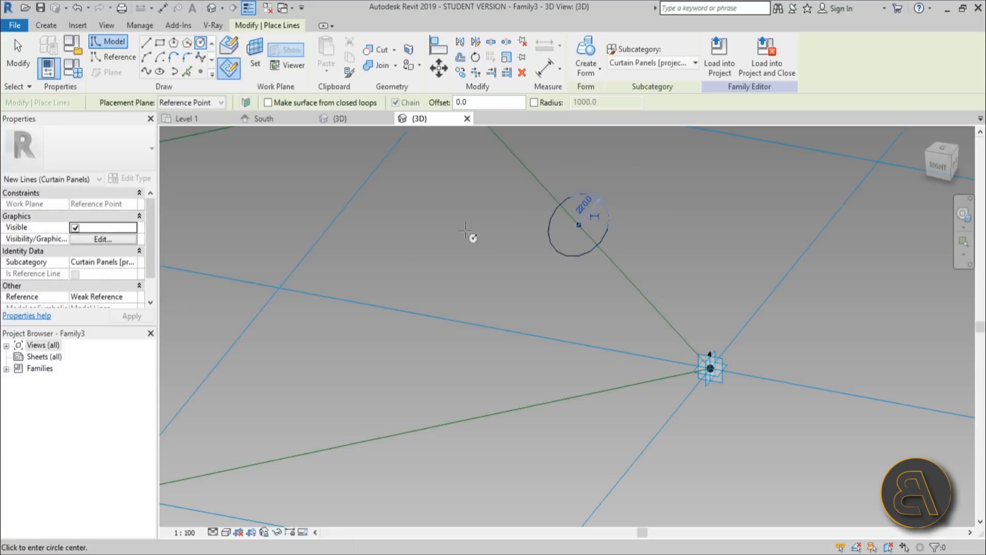
{"action": "scroll", "coordinate": [464, 231], "scroll_direction": "down", "scroll_amount": 2}
{"action": "middle_click_drag", "start_coordinate": [478, 247], "coordinate": [598, 306], "text": "shift"}
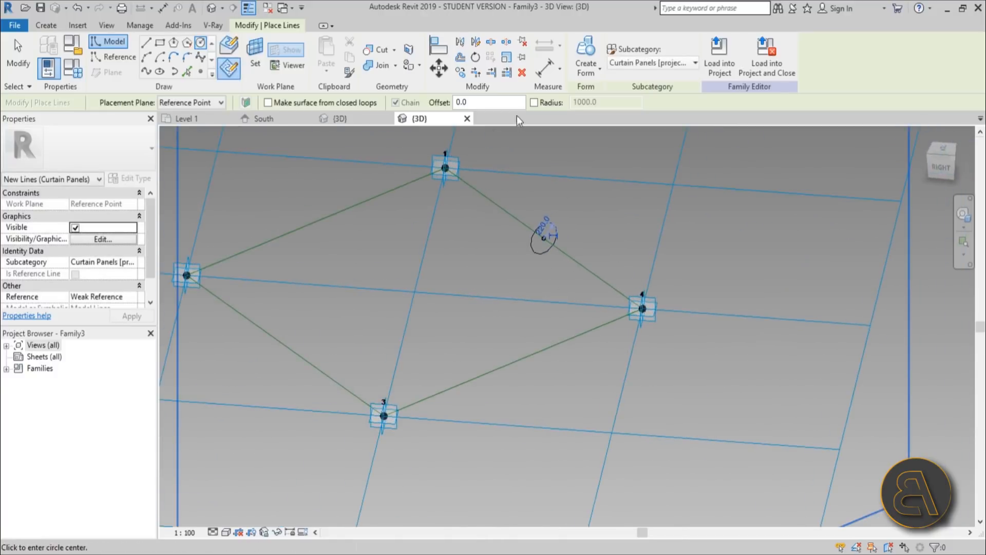
{"action": "key", "text": "Escape"}
{"action": "key", "text": "Escape"}
- Create a solid form by sweeping the circle along the chain of four reference lines
{"action": "key", "text": "Tab"}
{"action": "left_click", "coordinate": [492, 205]}
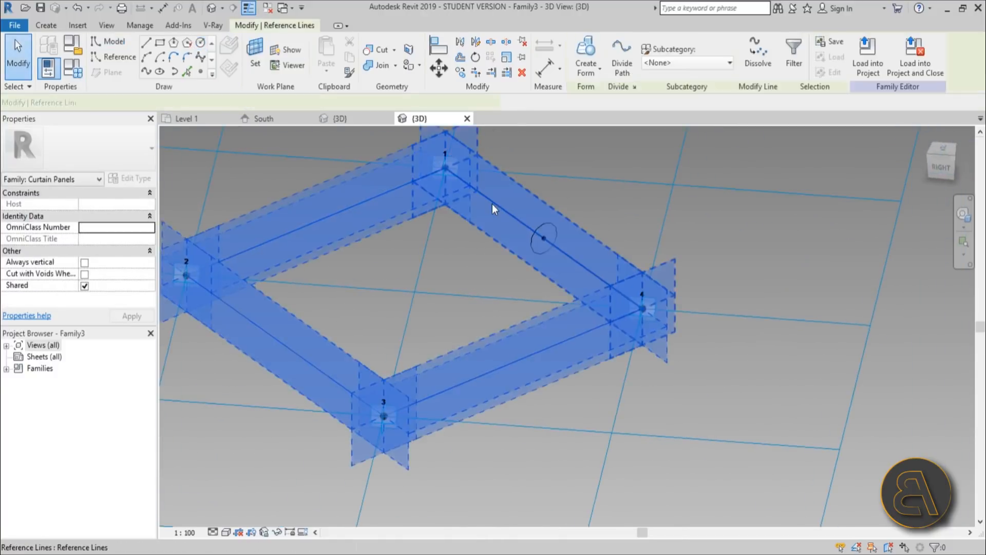
{"action": "left_click", "coordinate": [550, 222], "text": "ctrl"}
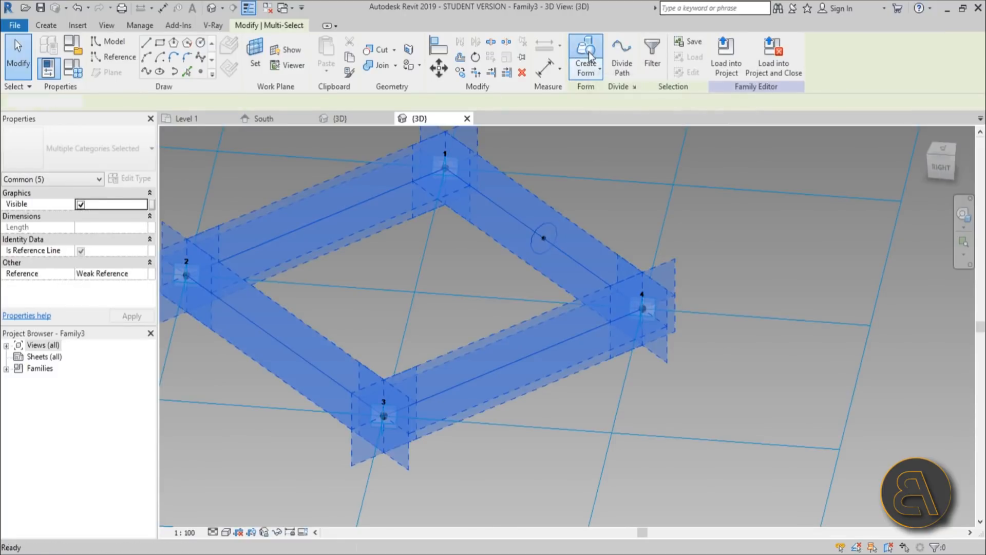
{"action": "left_click", "coordinate": [586, 51]}
{"action": "scroll", "coordinate": [604, 288], "scroll_direction": "down", "scroll_amount": 2}
{"action": "middle_click_drag", "start_coordinate": [459, 370], "coordinate": [442, 424], "text": "shift"}
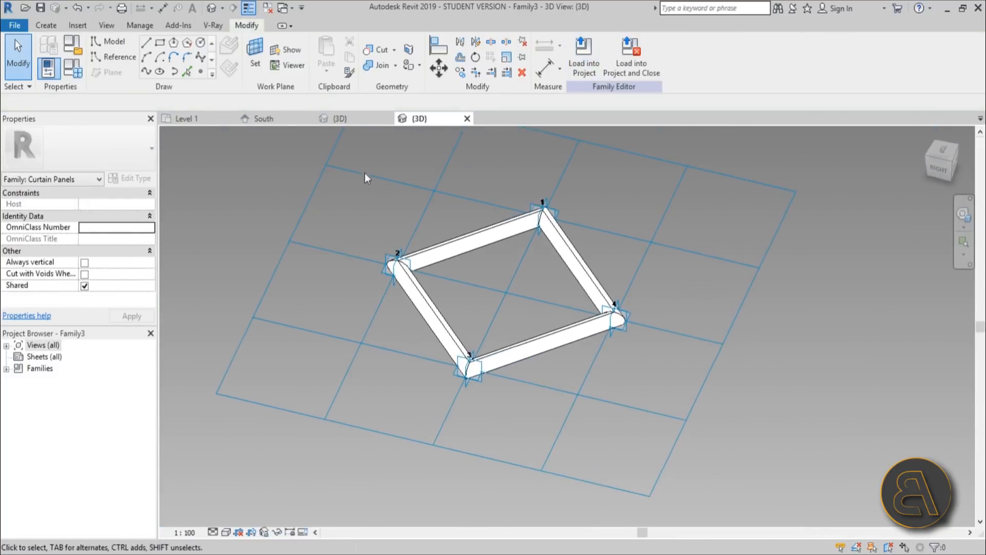
- Select only the swept frame by filtering the selection to Curtain Panels, and assign it the Aluminum material from the library
{"action": "left_click_drag", "start_coordinate": [288, 146], "coordinate": [714, 412]}
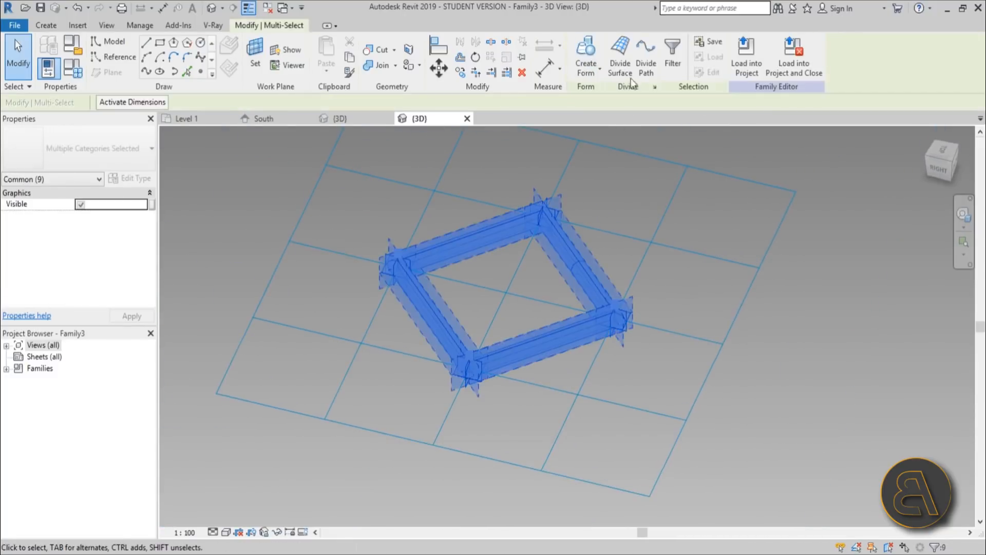
{"action": "left_click", "coordinate": [671, 73]}
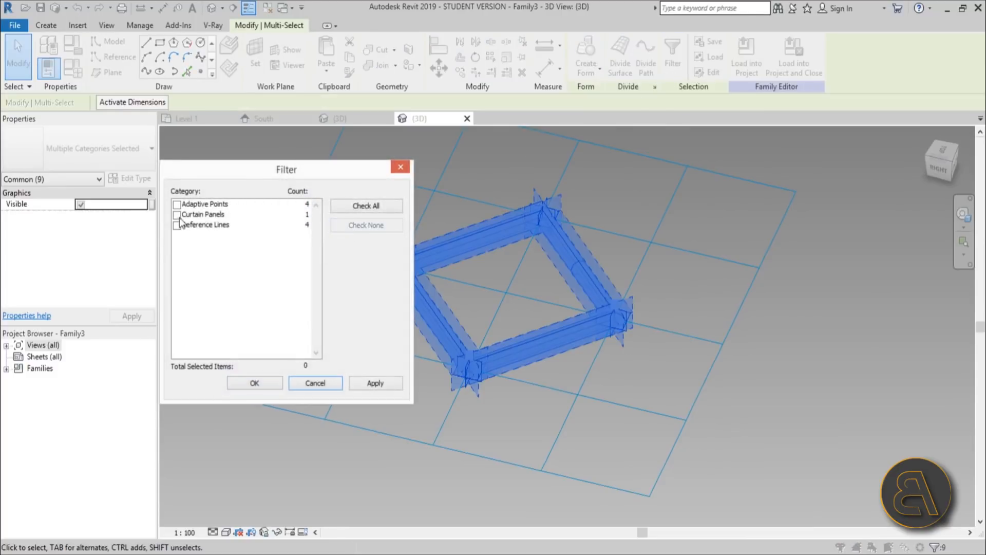
{"action": "left_click", "coordinate": [177, 215]}
{"action": "left_click", "coordinate": [362, 386]}
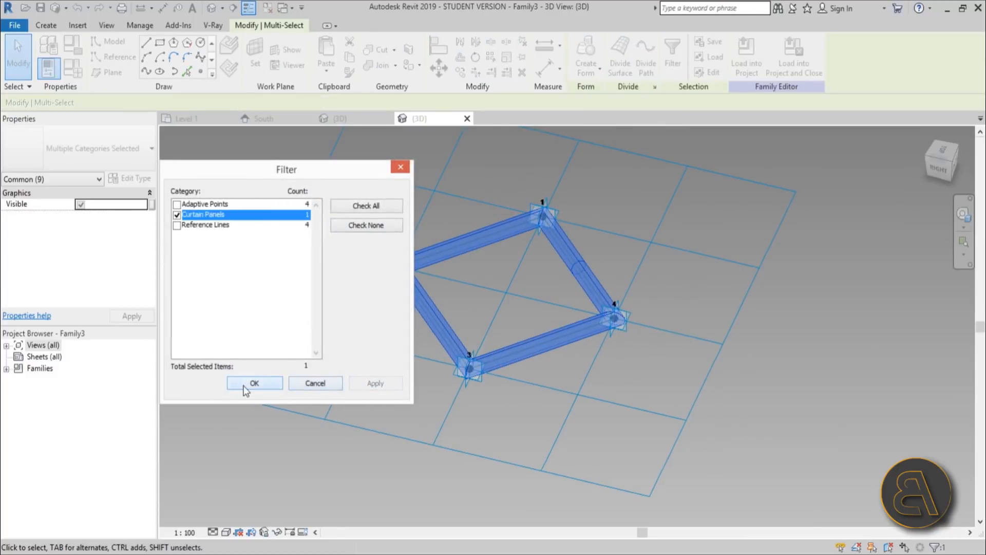
{"action": "left_click", "coordinate": [245, 388]}
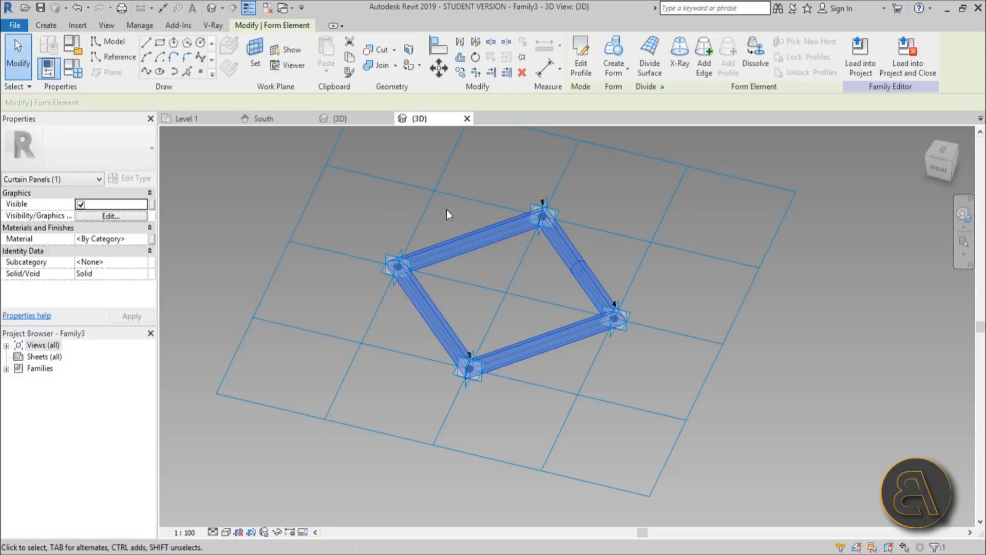
{"action": "left_click", "coordinate": [140, 239]}
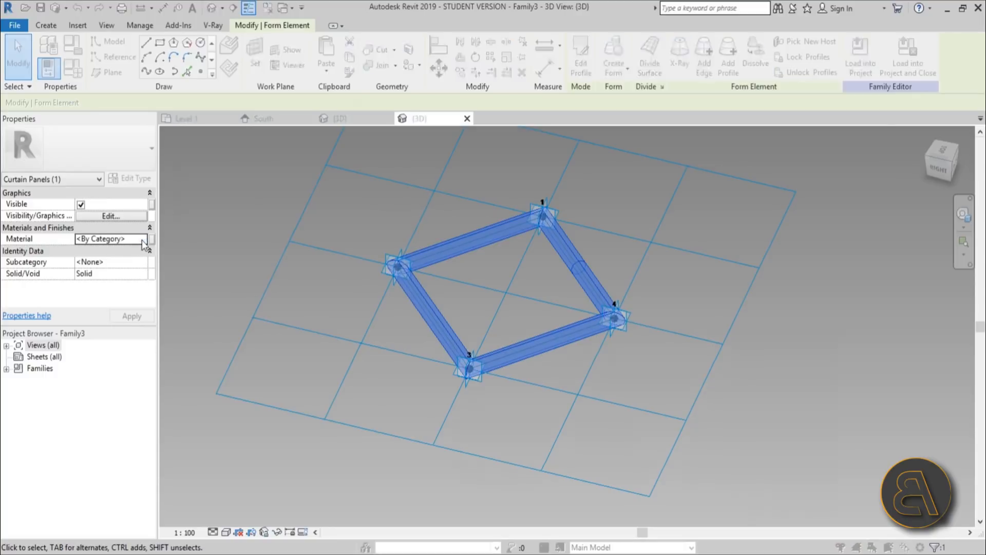
{"action": "left_click", "coordinate": [144, 239]}
{"action": "left_click", "coordinate": [235, 40]}
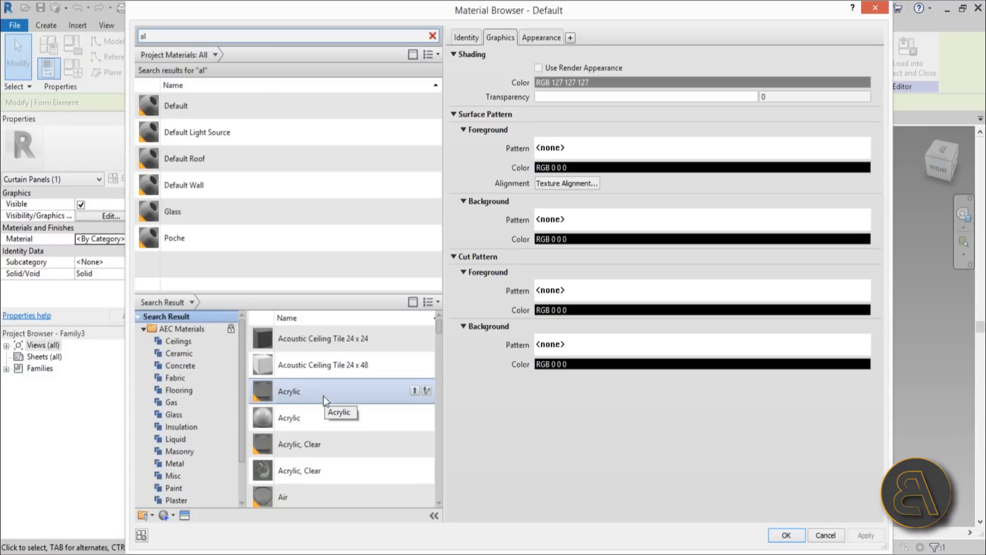
{"action": "type", "text": "alu"}
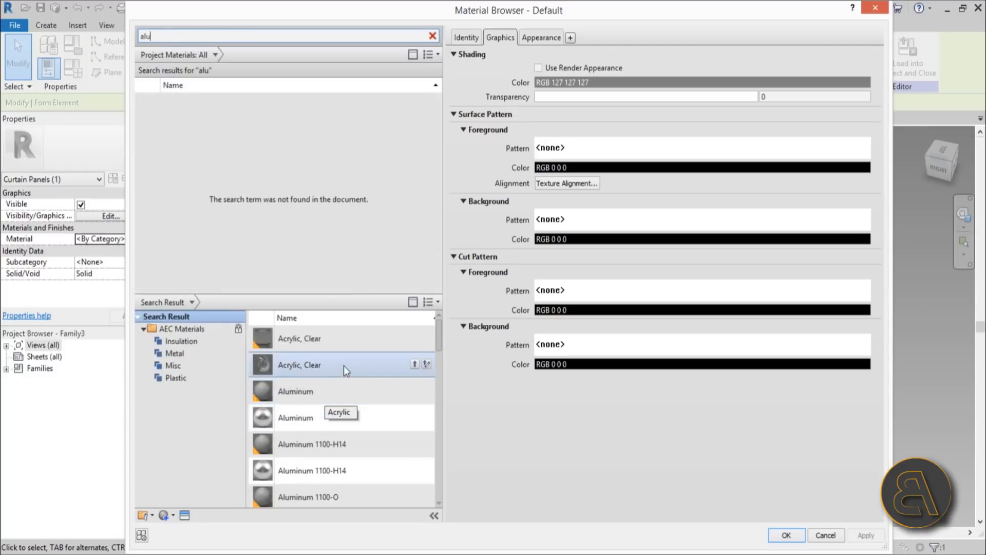
{"action": "scroll", "coordinate": [331, 378], "scroll_direction": "up", "scroll_amount": 2}
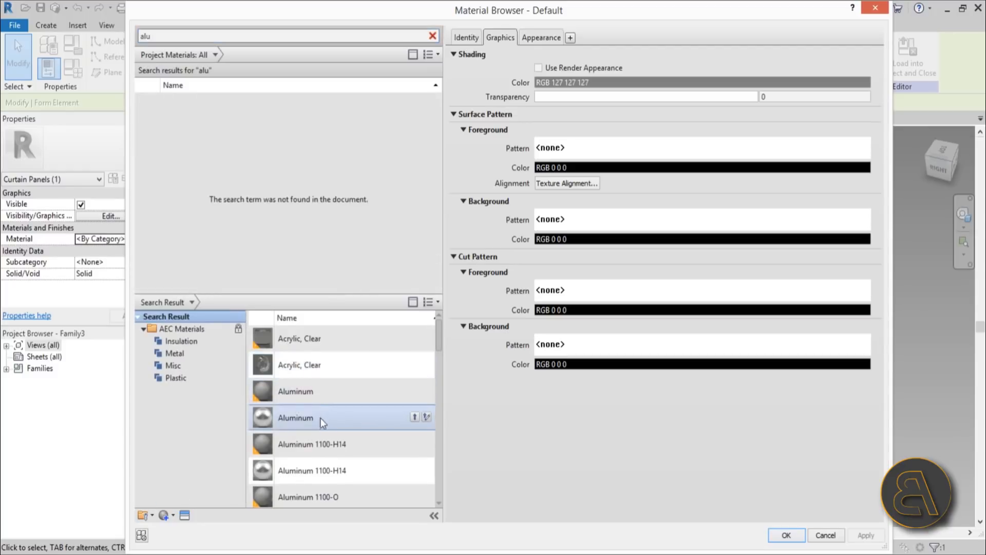
{"action": "left_click", "coordinate": [415, 417]}
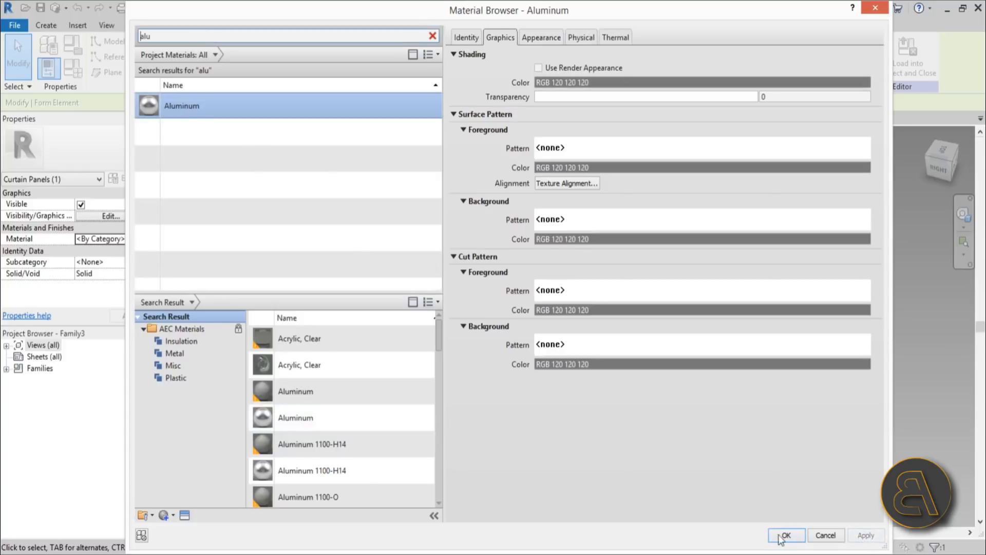
{"action": "left_click", "coordinate": [779, 536]}
{"action": "left_click", "coordinate": [577, 417]}
- Show the view in the Realistic visual style to check the frame's material
{"action": "middle_click_drag", "start_coordinate": [577, 417], "coordinate": [639, 389], "text": "shift"}
{"action": "left_click", "coordinate": [226, 531]}
{"action": "left_click", "coordinate": [247, 505]}
{"action": "middle_click_drag", "start_coordinate": [470, 379], "coordinate": [391, 399]}
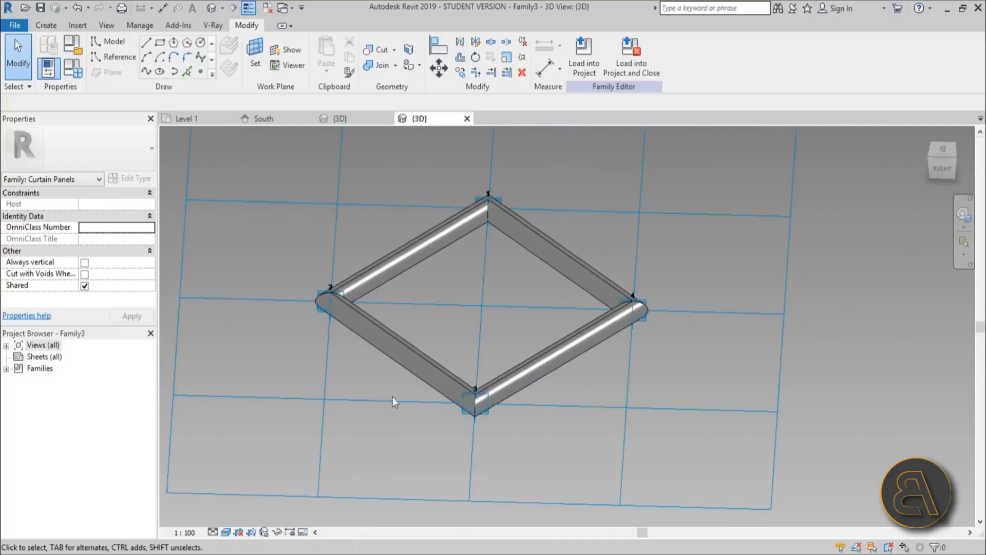
- Switch the 3D view to the Wireframe visual style to expose the reference lines inside the frame
{"action": "left_click", "coordinate": [226, 532]}
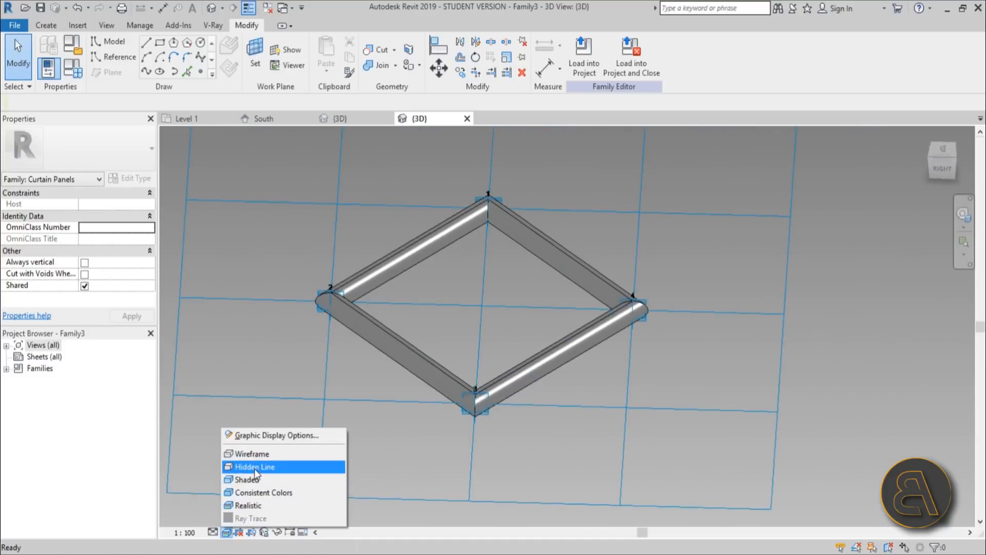
{"action": "left_click", "coordinate": [259, 453]}
{"action": "middle_click_drag", "start_coordinate": [346, 421], "coordinate": [406, 406], "text": "shift"}
{"action": "scroll", "coordinate": [406, 400], "scroll_direction": "up", "scroll_amount": 3}
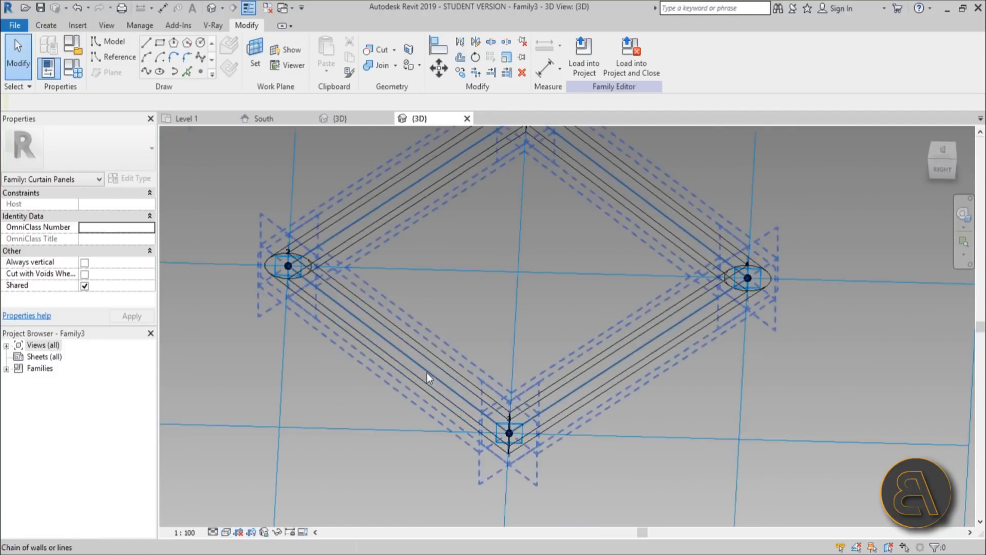
- Create a solid extruded form from the four reference lines and set its positive offset to 20
{"action": "left_click", "coordinate": [431, 374]}
{"action": "scroll", "coordinate": [502, 372], "scroll_direction": "down", "scroll_amount": 3}
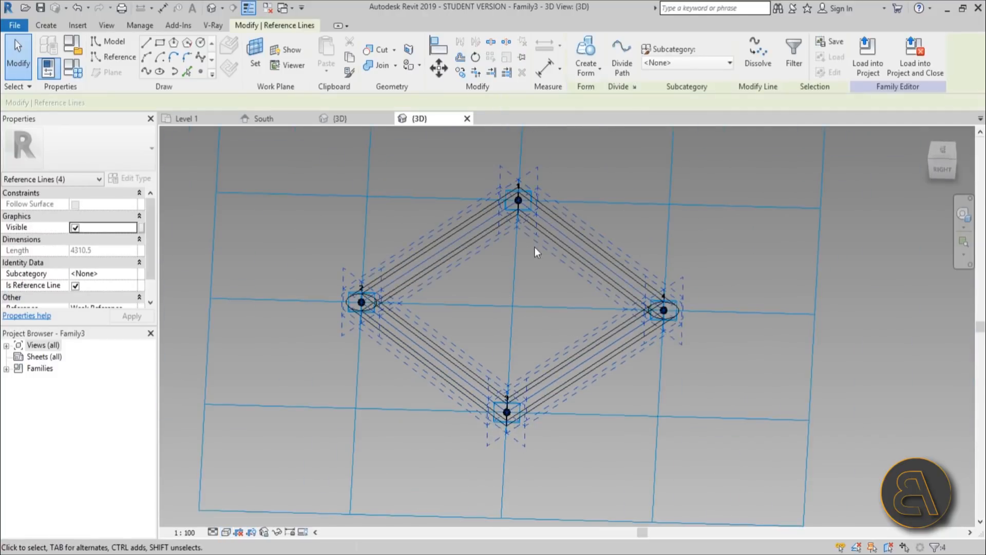
{"action": "left_click", "coordinate": [600, 67]}
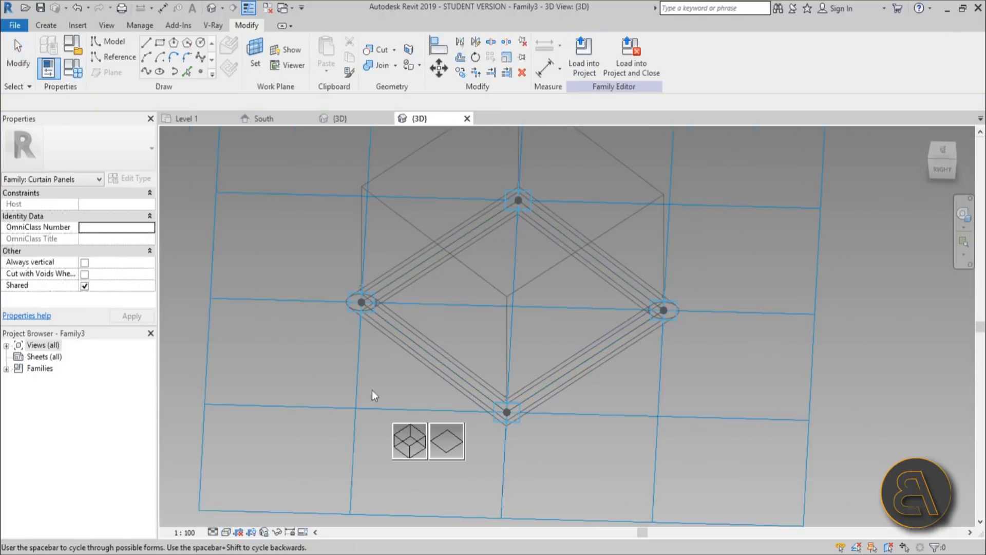
{"action": "left_click", "coordinate": [415, 443]}
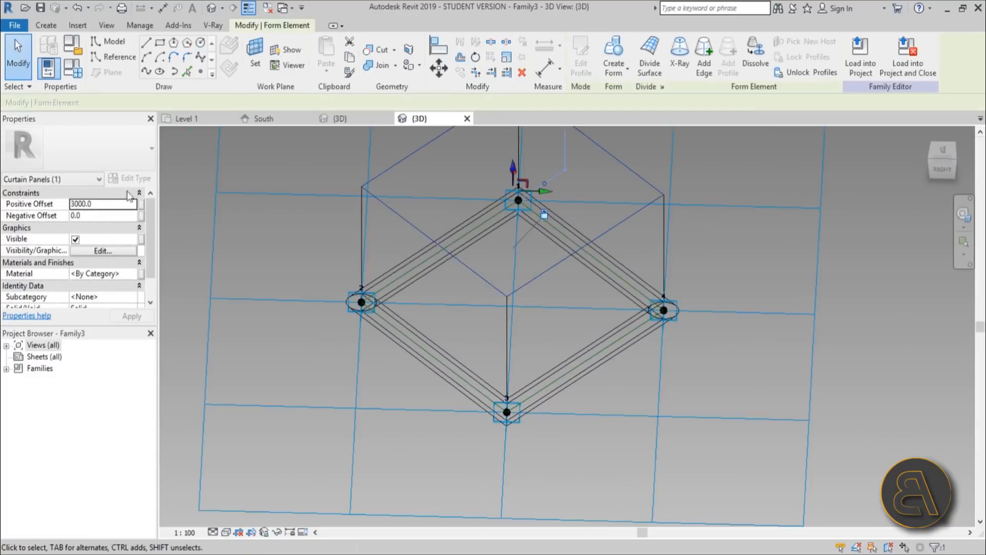
{"action": "left_click", "coordinate": [106, 204]}
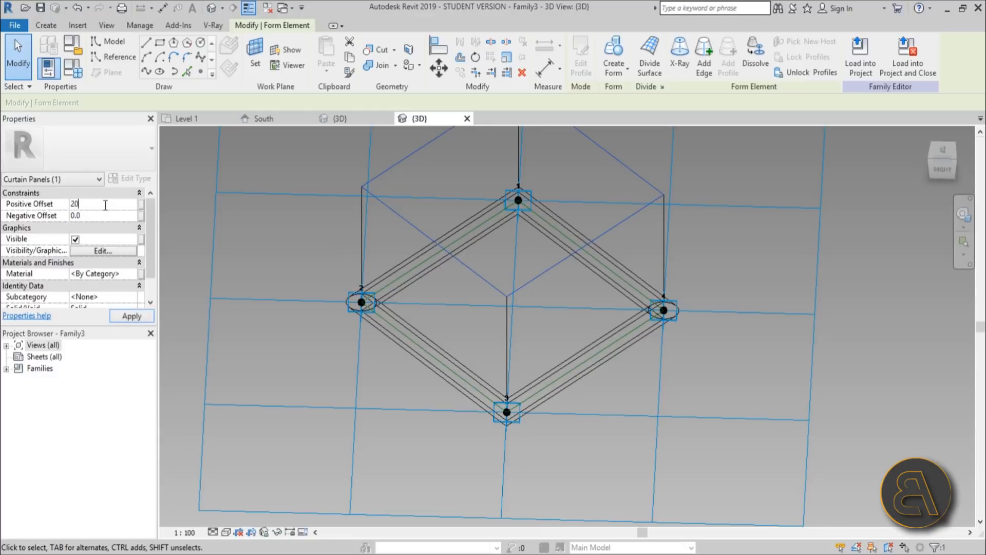
{"action": "middle_click_drag", "start_coordinate": [539, 433], "coordinate": [534, 293], "text": "shift"}
{"action": "scroll", "coordinate": [495, 288], "scroll_direction": "up", "scroll_amount": 3}
{"action": "left_click", "coordinate": [135, 274]}
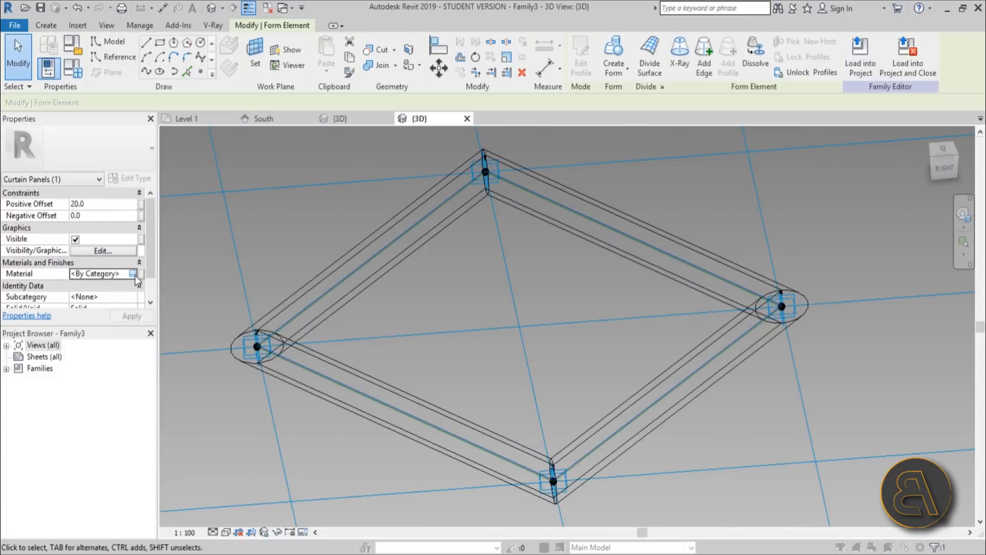
{"action": "left_click", "coordinate": [134, 275]}
{"action": "left_click", "coordinate": [235, 37]}
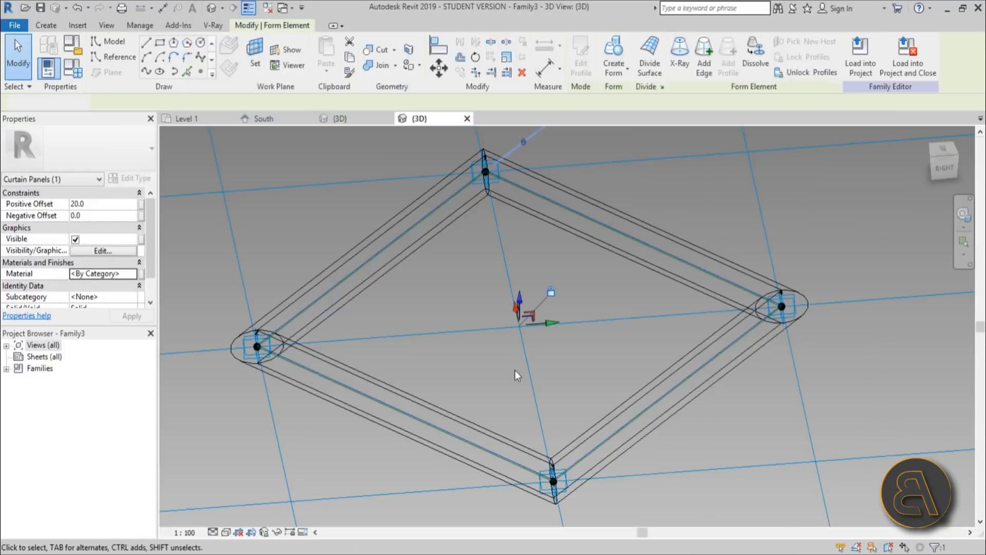
{"action": "left_click", "coordinate": [393, 352]}
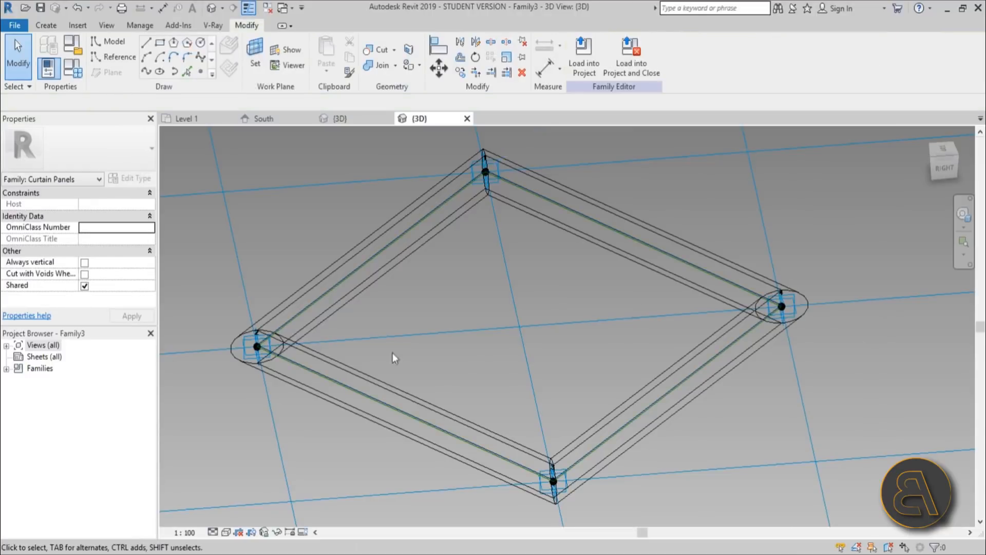
- Select the thin panel form near point 2, search the materials for "glass" and assign Acrylic, Clear
{"action": "scroll", "coordinate": [276, 314], "scroll_direction": "up", "scroll_amount": 5}
{"action": "scroll", "coordinate": [276, 313], "scroll_direction": "up", "scroll_amount": 4}
{"action": "middle_click_drag", "start_coordinate": [267, 322], "coordinate": [456, 211]}
{"action": "scroll", "coordinate": [456, 211], "scroll_direction": "up", "scroll_amount": 2}
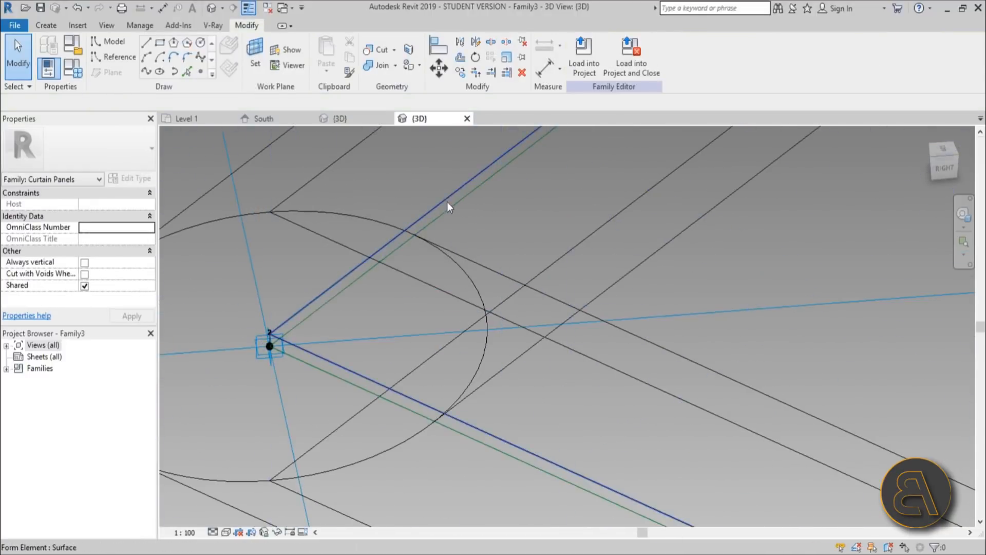
{"action": "left_click", "coordinate": [445, 200]}
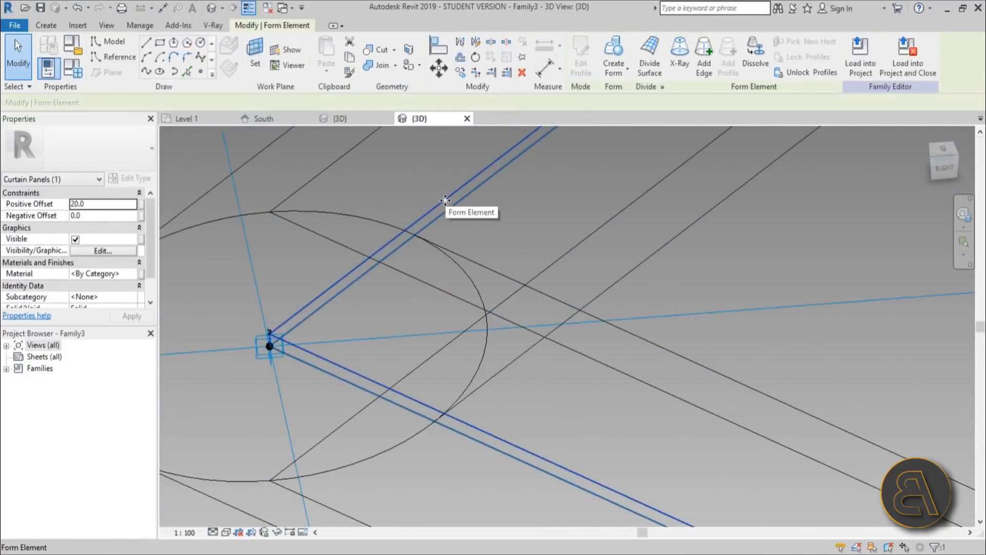
{"action": "left_click", "coordinate": [123, 273]}
{"action": "left_click", "coordinate": [141, 273]}
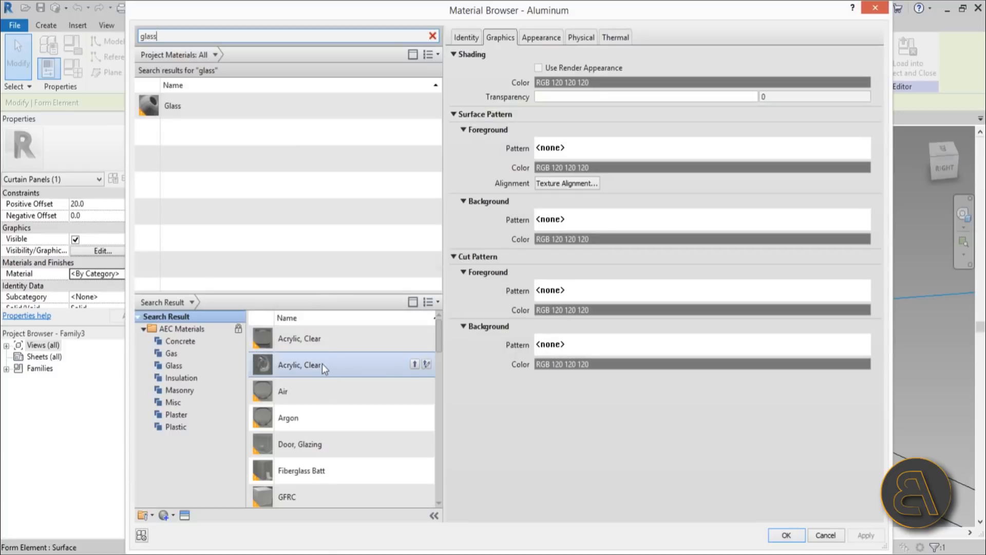
{"action": "left_click", "coordinate": [415, 364]}
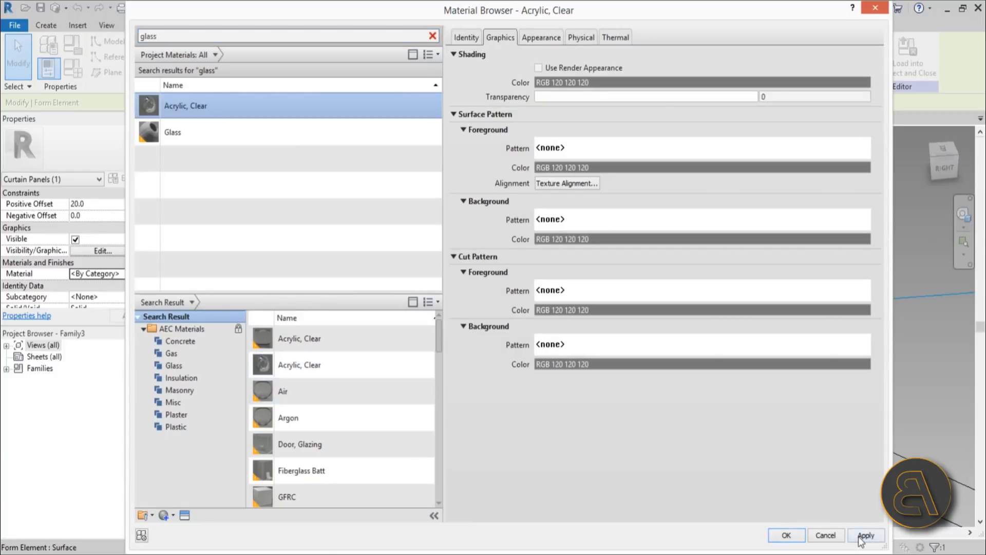
{"action": "left_click", "coordinate": [786, 536]}
- Deselect the panel form and load the finished curtain panel family into the open project
{"action": "scroll", "coordinate": [325, 273], "scroll_direction": "down", "scroll_amount": 10}
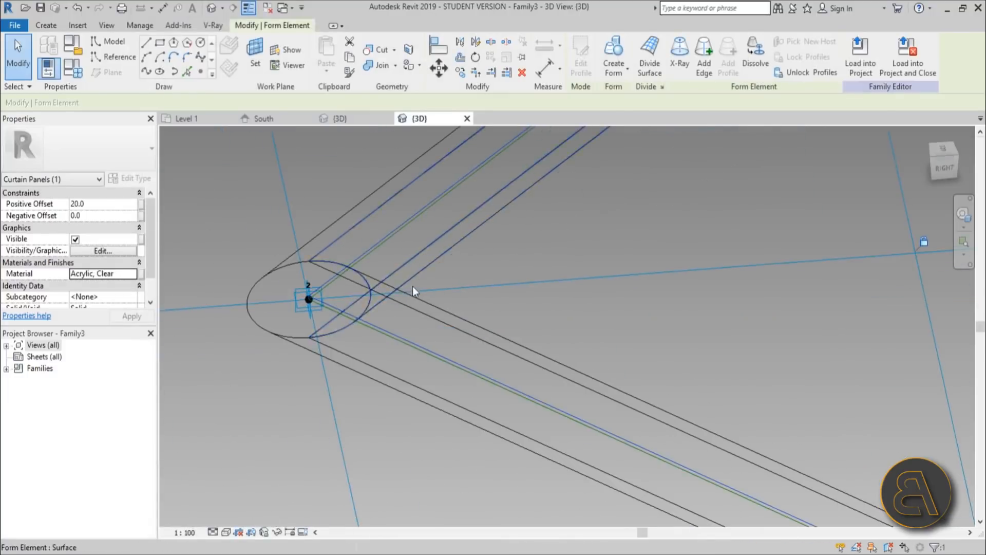
{"action": "left_click", "coordinate": [270, 451]}
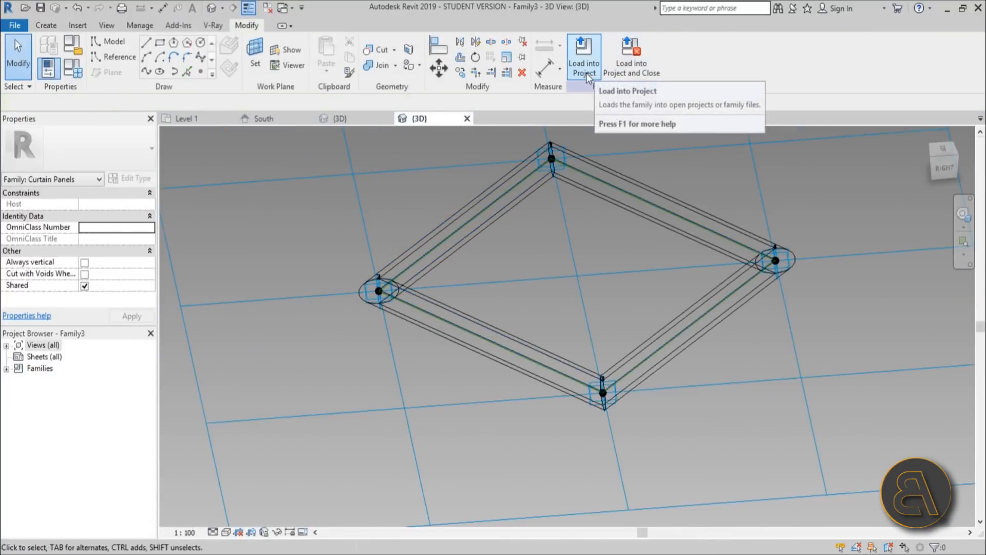
{"action": "left_click", "coordinate": [587, 72]}
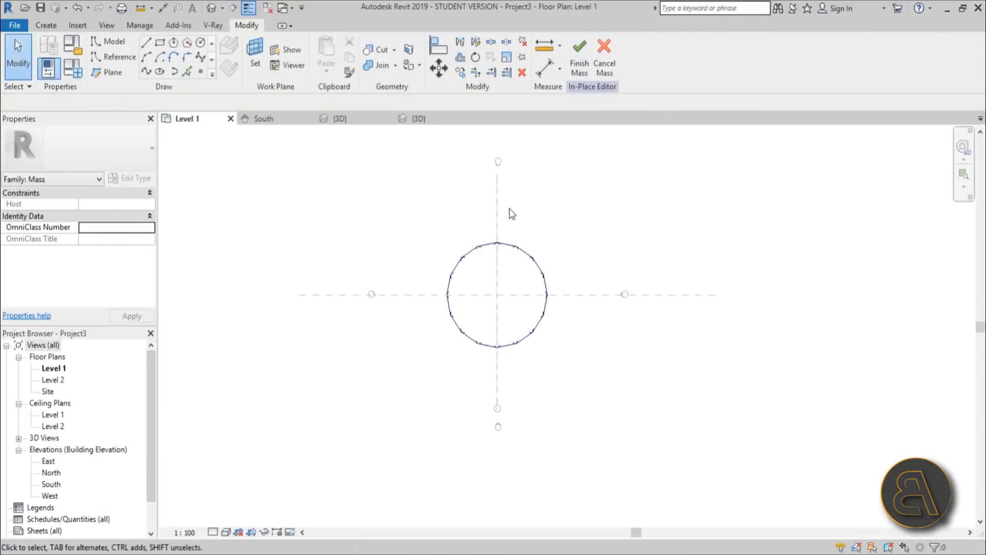
- In the 3D view, select both divided surfaces of the tower and apply the Family3 panel type under Rhomboid
{"action": "left_click", "coordinate": [210, 8]}
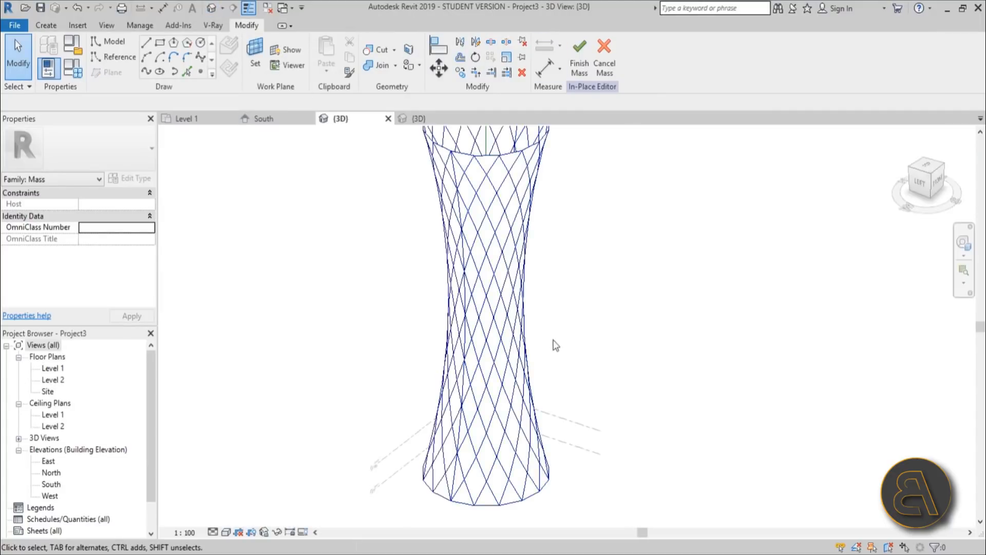
{"action": "left_click", "coordinate": [459, 426]}
{"action": "left_click", "coordinate": [459, 426], "text": "ctrl"}
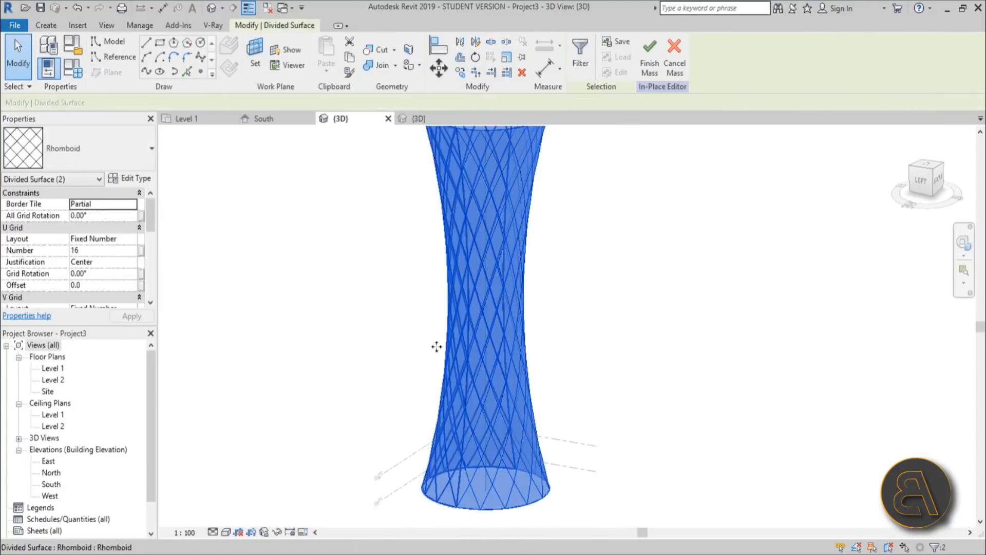
{"action": "left_click", "coordinate": [117, 155]}
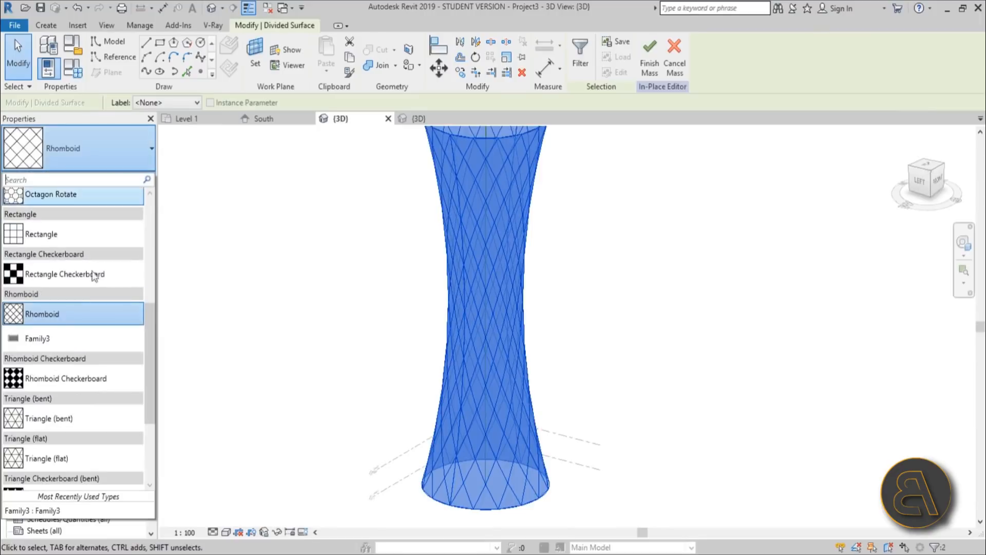
{"action": "left_click", "coordinate": [43, 341]}
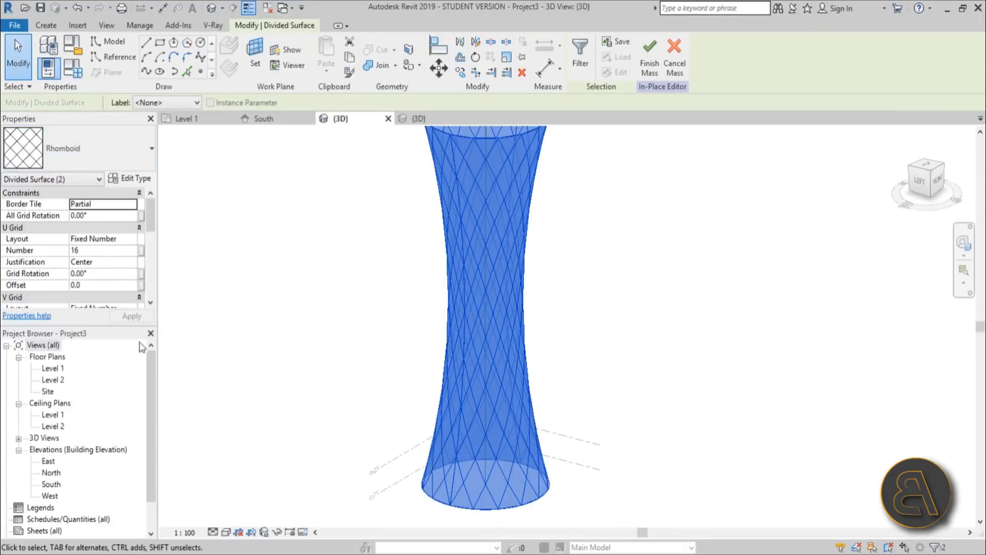
{"action": "left_click", "coordinate": [627, 283]}
{"action": "middle_click_drag", "start_coordinate": [623, 292], "coordinate": [246, 508], "text": "shift"}
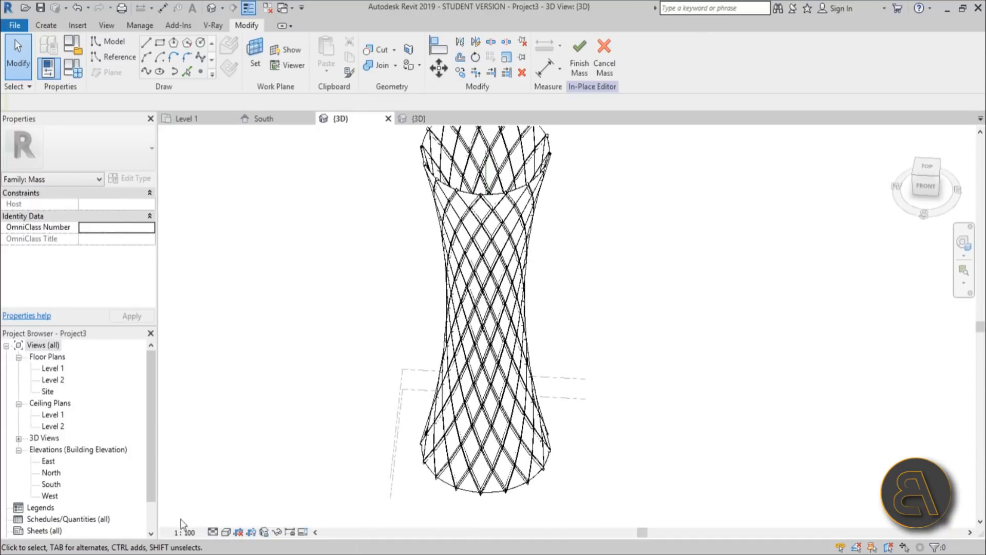
- Finish the in-place mass and switch the 3D view to a visual style that shades the tower's surfaces
{"action": "left_click", "coordinate": [580, 72]}
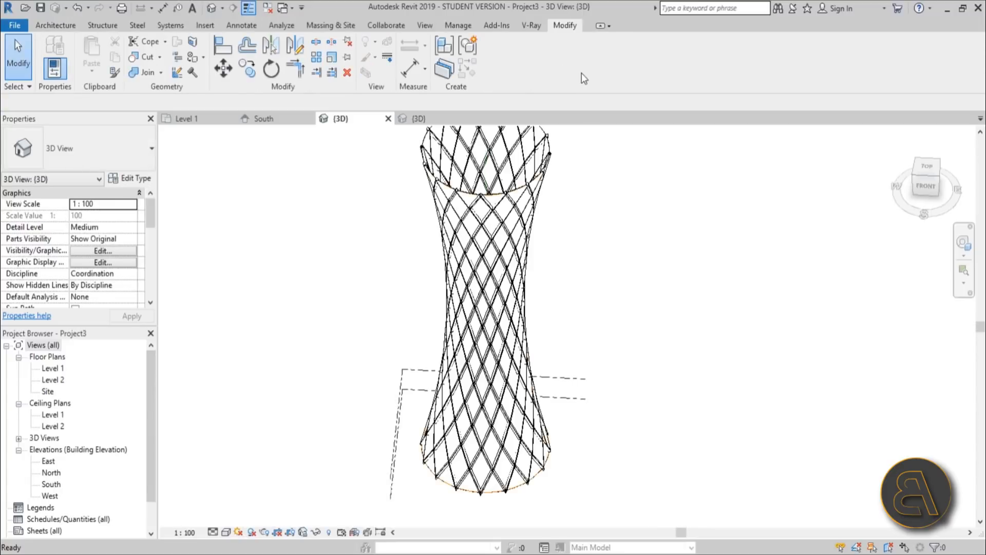
{"action": "middle_click_drag", "start_coordinate": [631, 233], "coordinate": [269, 385], "text": "shift"}
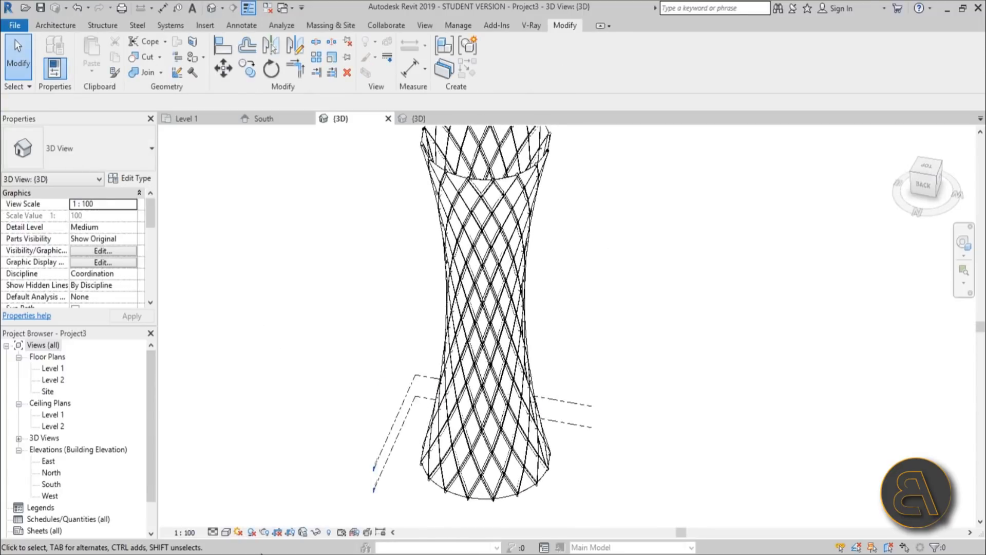
{"action": "left_click", "coordinate": [226, 533]}
{"action": "left_click", "coordinate": [239, 505]}
{"action": "mouse_move", "coordinate": [694, 400]}
{"action": "middle_mouse_down", "text": "shift"}
{"action": "mouse_move", "coordinate": [624, 189]}
{"action": "mouse_move", "coordinate": [625, 286]}
{"action": "mouse_move", "coordinate": [588, 401]}
{"action": "mouse_move", "coordinate": [601, 359]}
{"action": "mouse_move", "coordinate": [394, 435]}
{"action": "middle_mouse_up", "text": "shift"}
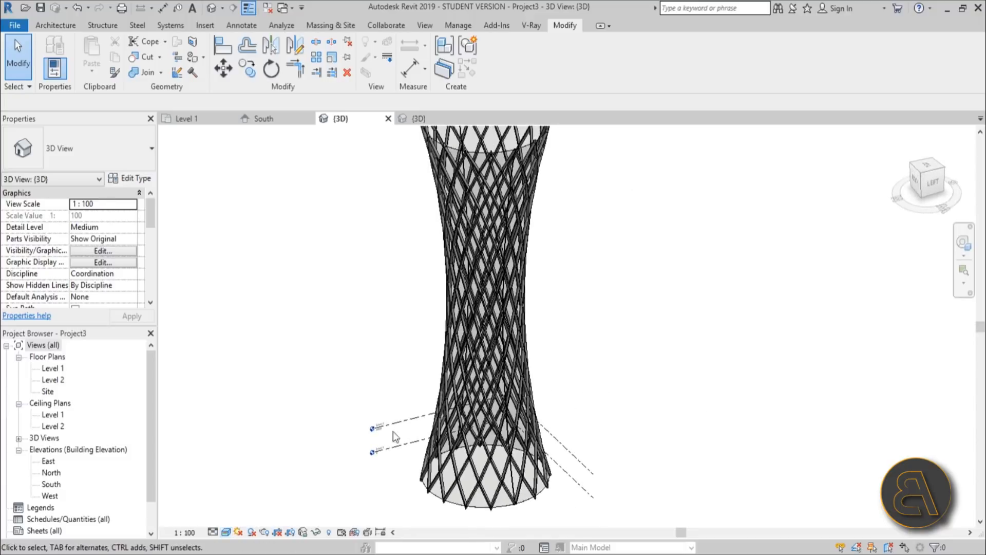
- In the South elevation, place a new level by picking Level 2 with an offset of 4000
{"action": "double_click", "coordinate": [51, 484]}
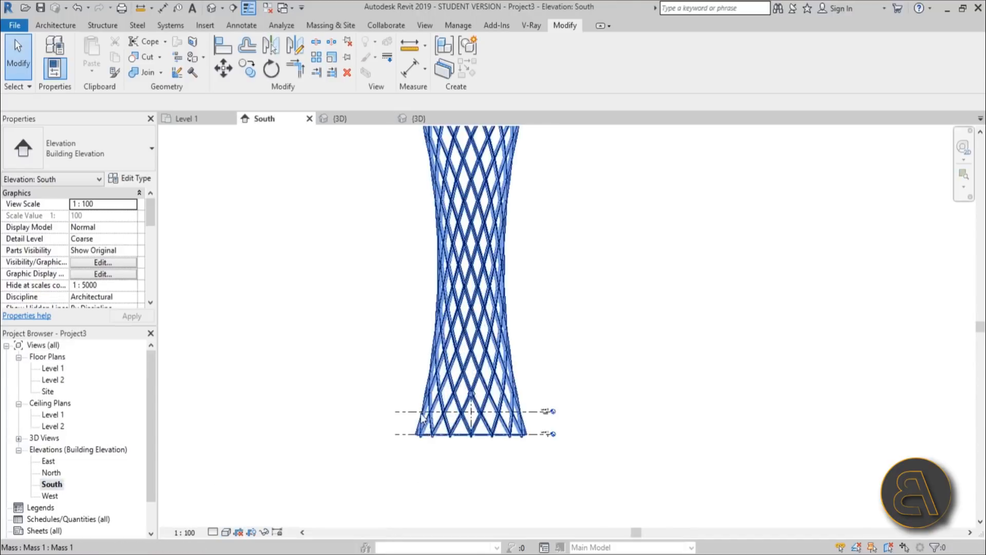
{"action": "left_click", "coordinate": [408, 414]}
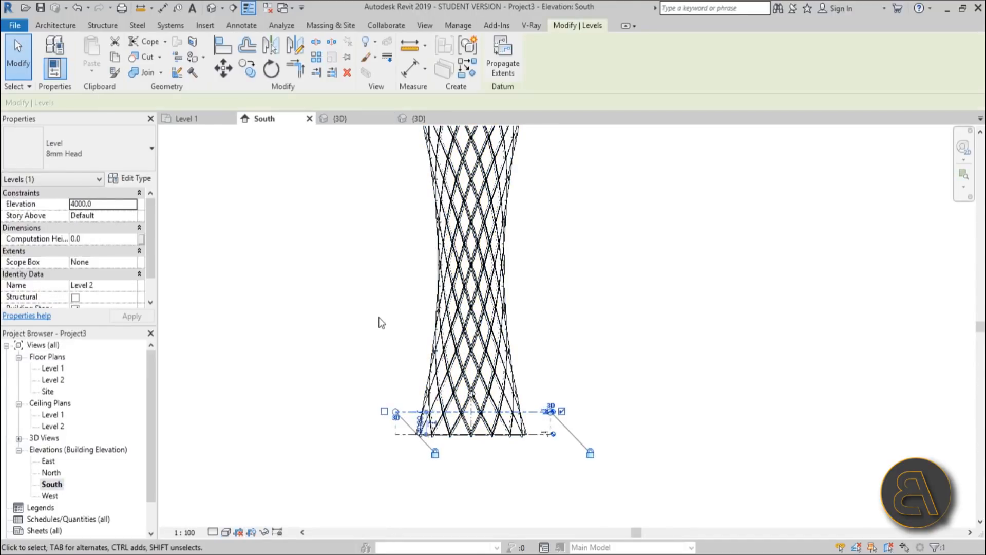
{"action": "key", "text": "l"}
{"action": "key", "text": "l"}
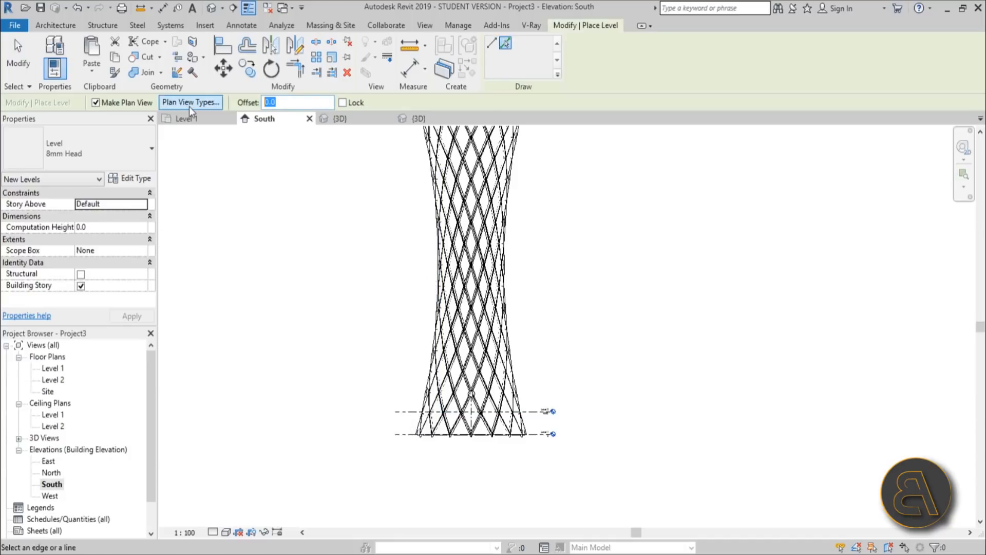
{"action": "type", "text": "4000"}
{"action": "left_click", "coordinate": [406, 412]}
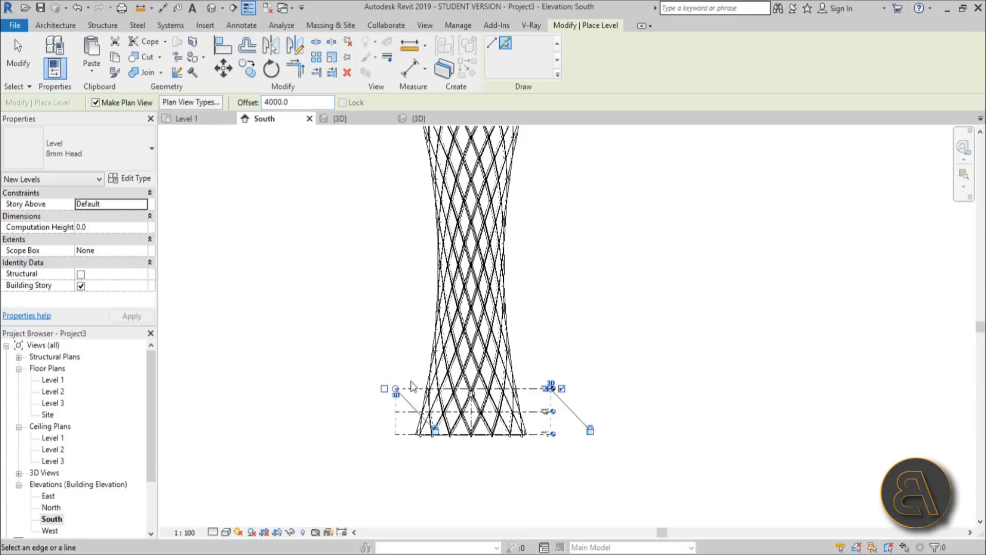
- Continue stacking levels at the 4000 offset up the tower until Level 15, just below its top edge
{"action": "left_click", "coordinate": [412, 392]}
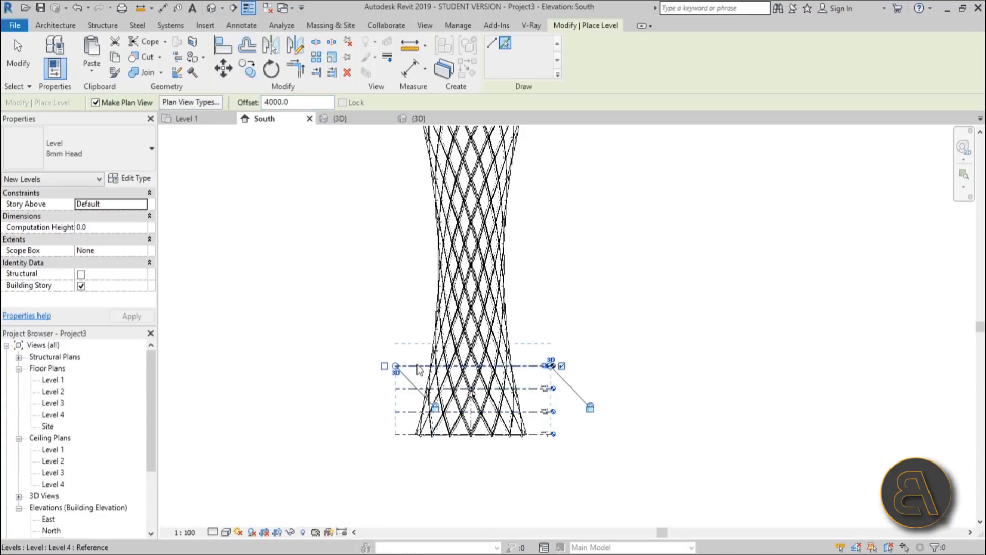
{"action": "left_click", "coordinate": [419, 367]}
{"action": "left_click", "coordinate": [421, 344]}
{"action": "left_click", "coordinate": [420, 319]}
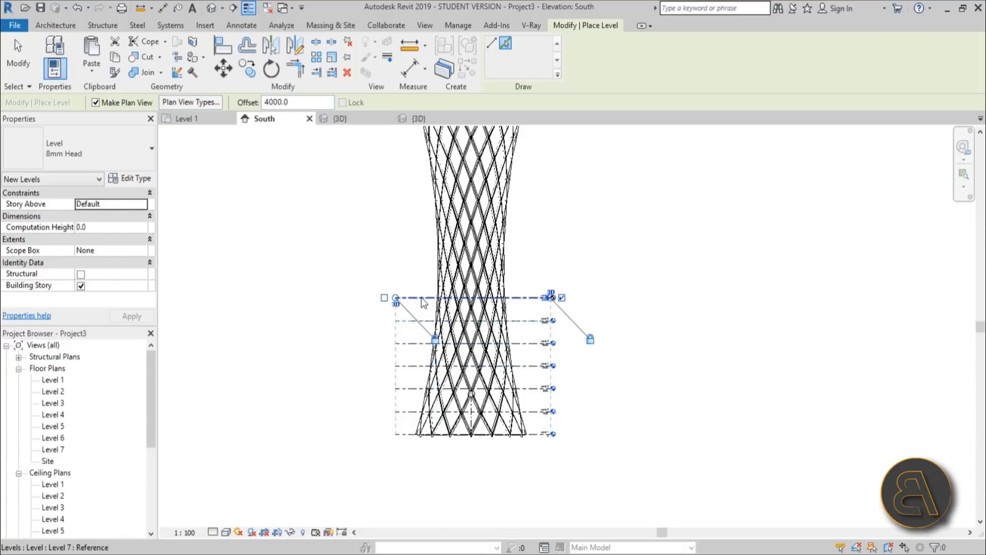
{"action": "left_click", "coordinate": [424, 297]}
{"action": "left_click", "coordinate": [425, 274]}
{"action": "left_click", "coordinate": [425, 252]}
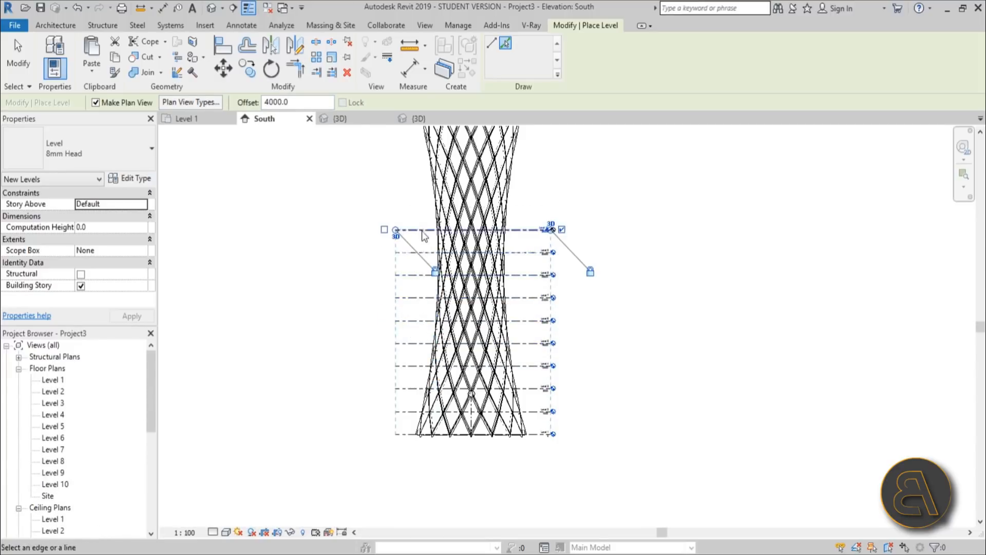
{"action": "left_click", "coordinate": [422, 206]}
{"action": "middle_click_drag", "start_coordinate": [423, 206], "coordinate": [417, 282]}
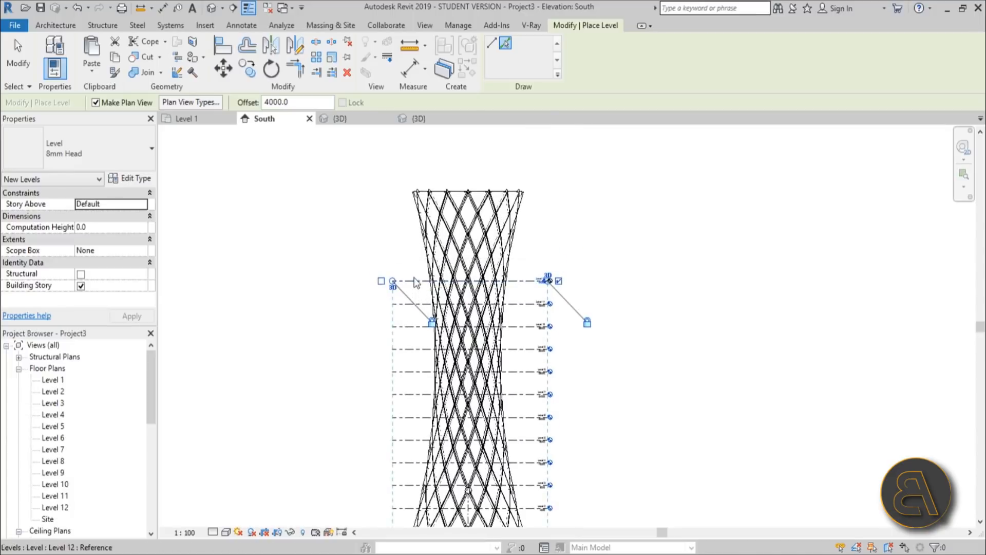
{"action": "left_click", "coordinate": [415, 258]}
{"action": "left_click", "coordinate": [411, 236]}
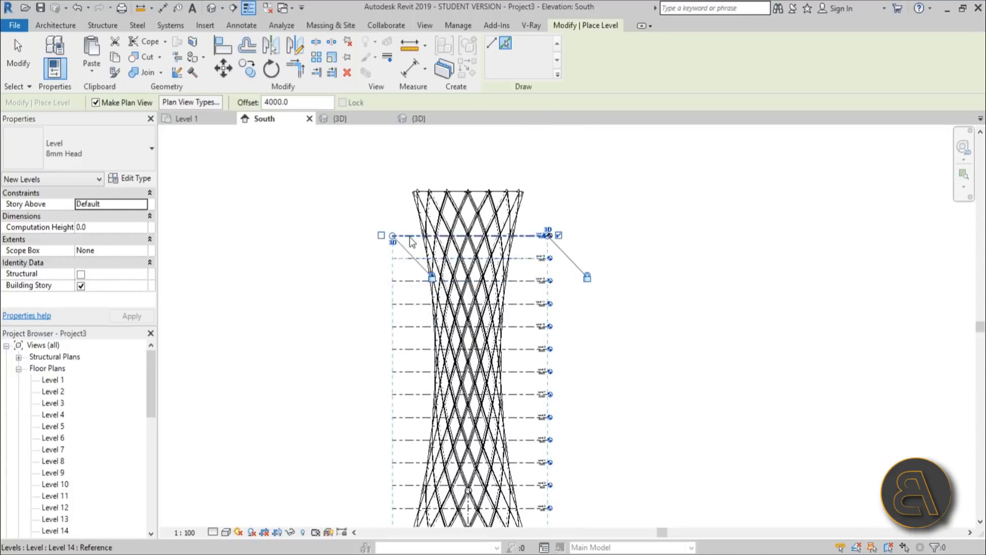
{"action": "left_click", "coordinate": [409, 234]}
{"action": "key", "text": "Escape"}
{"action": "key", "text": "Escape"}
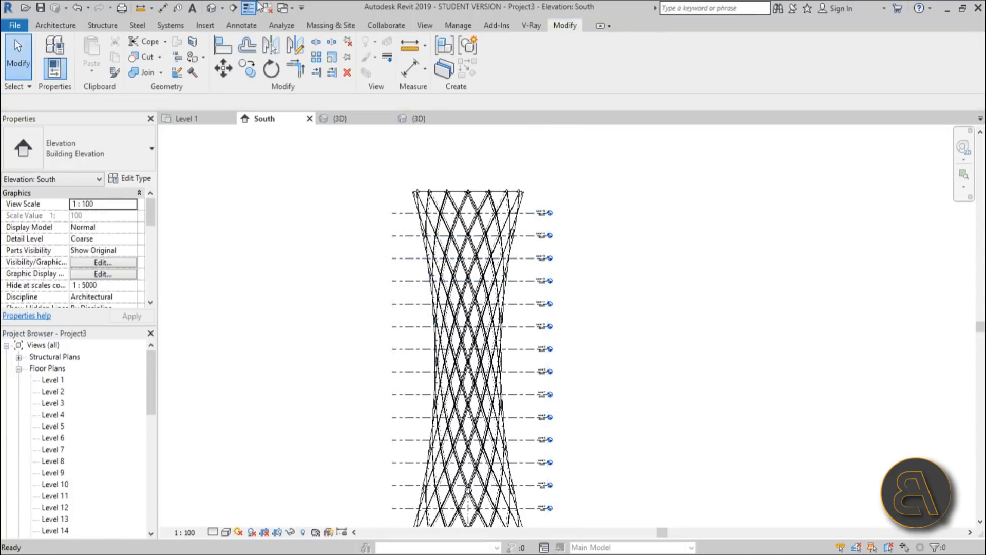
- Select the tower mass in the 3D view and try to create mass floors at Level 1 through Level 15
{"action": "scroll", "coordinate": [452, 180], "scroll_direction": "down", "scroll_amount": 3}
{"action": "left_click", "coordinate": [212, 8]}
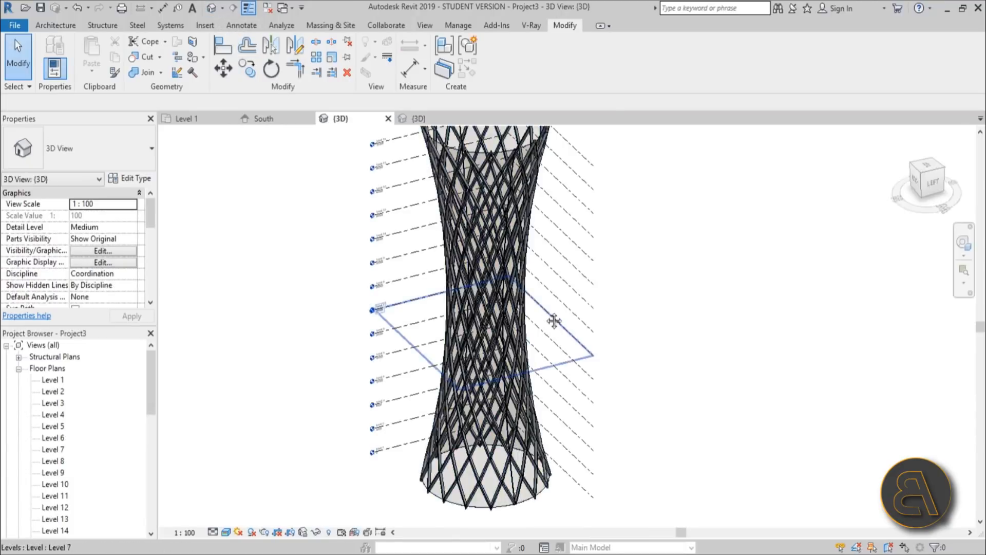
{"action": "scroll", "coordinate": [544, 360], "scroll_direction": "down", "scroll_amount": 3}
{"action": "left_click", "coordinate": [507, 232]}
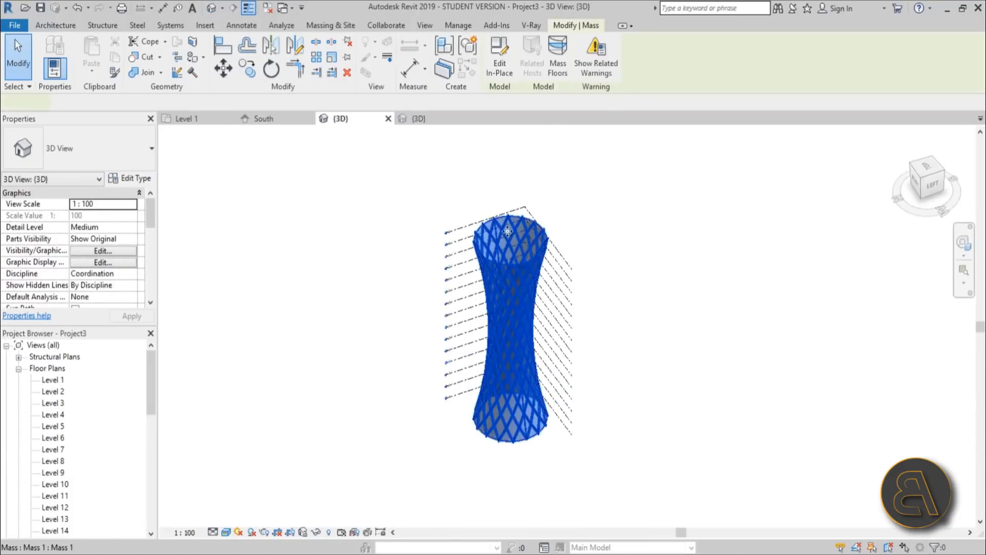
{"action": "left_click", "coordinate": [558, 66]}
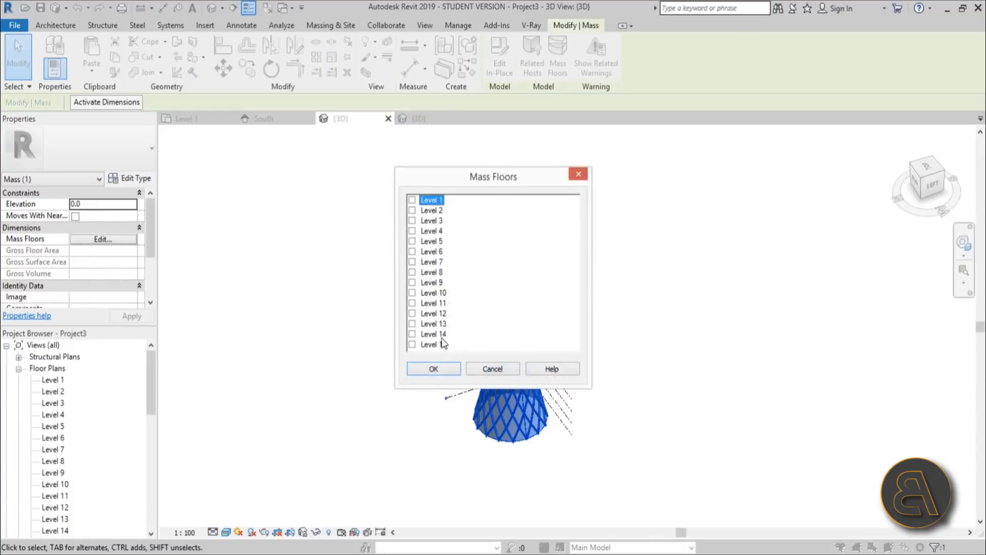
{"action": "left_click", "coordinate": [443, 343], "text": "shift"}
{"action": "key", "text": "space"}
{"action": "left_click", "coordinate": [444, 369]}
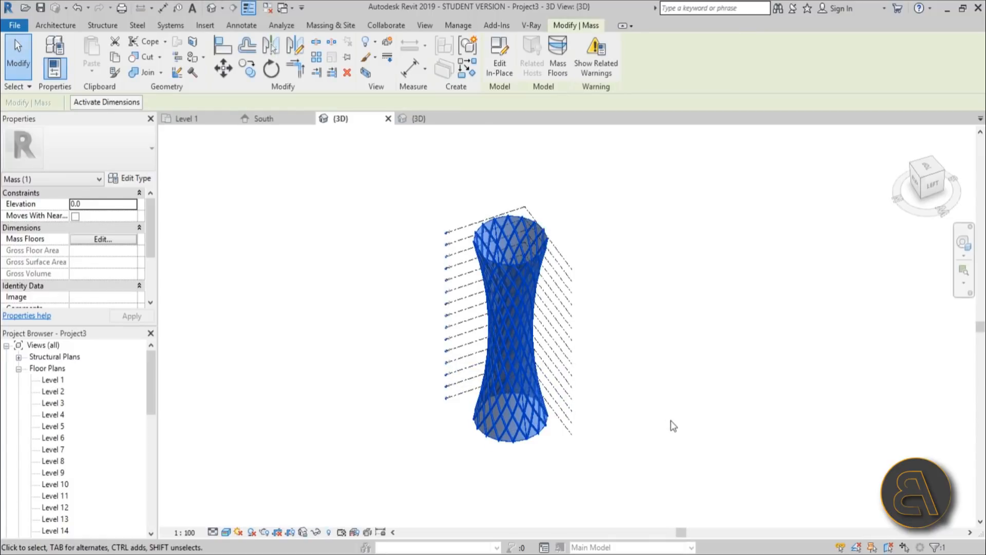
- Retry generating mass floors on the tower mass with all 15 levels selected, and deselect the mass
{"action": "middle_click_drag", "start_coordinate": [610, 252], "coordinate": [661, 194], "text": "shift"}
{"action": "scroll", "coordinate": [554, 148], "scroll_direction": "up", "scroll_amount": 5}
{"action": "left_click", "coordinate": [558, 57]}
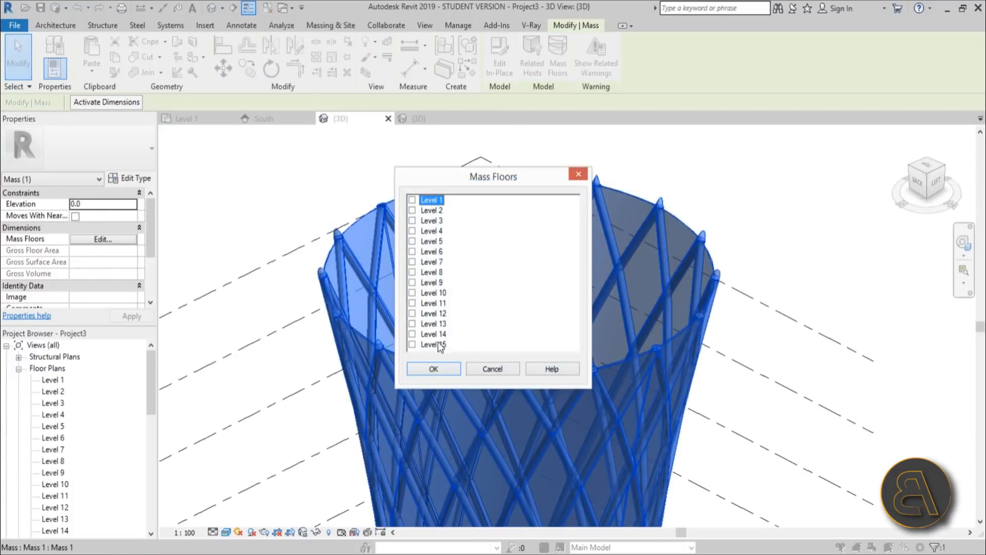
{"action": "left_click", "coordinate": [440, 345], "text": "shift"}
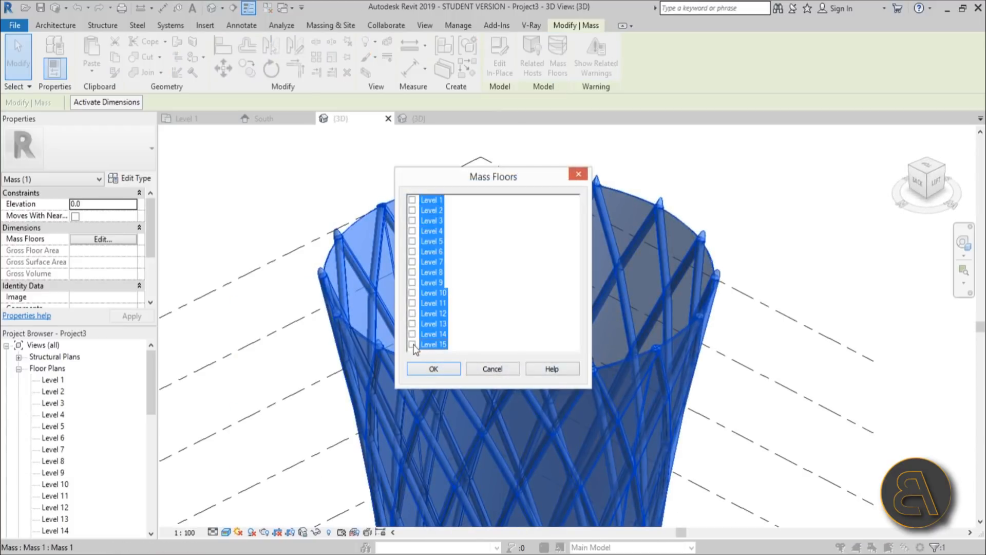
{"action": "left_click", "coordinate": [433, 369]}
{"action": "scroll", "coordinate": [577, 323], "scroll_direction": "down", "scroll_amount": 5}
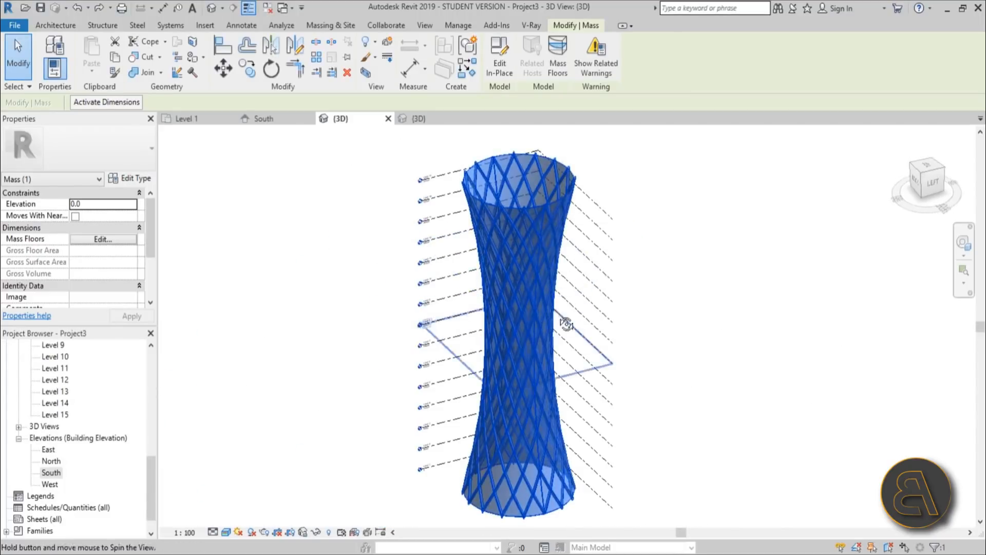
{"action": "middle_click_drag", "start_coordinate": [565, 324], "coordinate": [554, 342], "text": "shift"}
{"action": "left_click", "coordinate": [735, 322]}
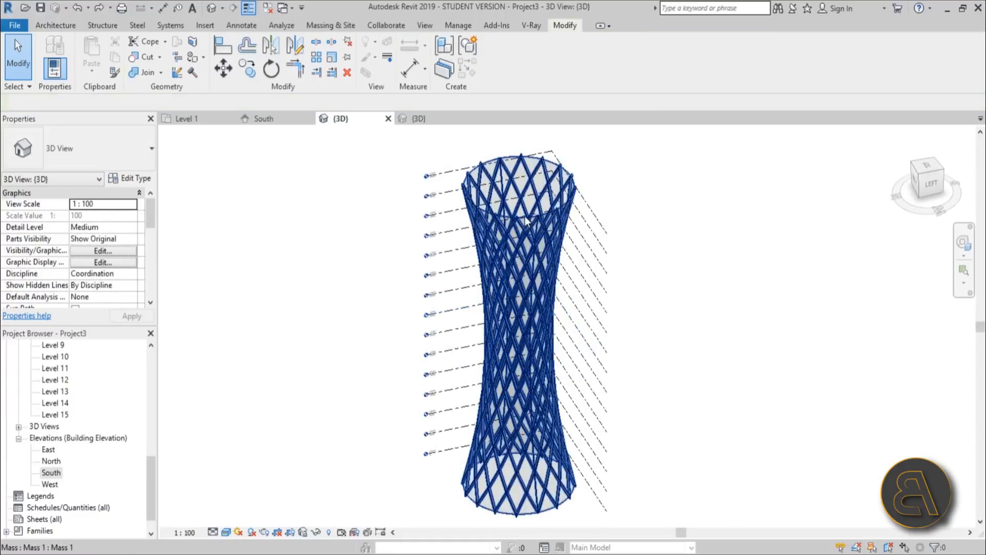
- Examine the tower's lattice frame and panels up close at the rim and from several angles around the whole tower
{"action": "scroll", "coordinate": [525, 220], "scroll_direction": "down", "scroll_amount": 3}
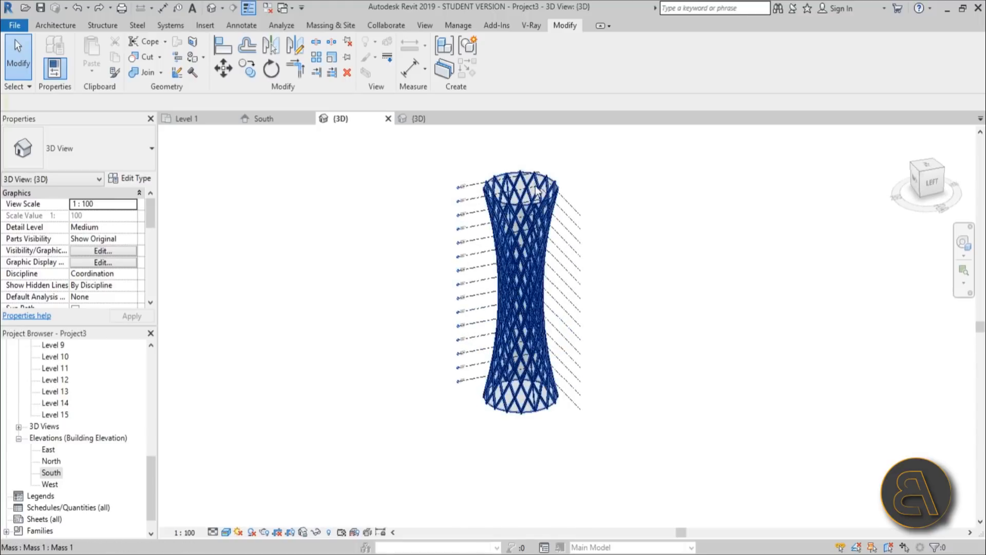
{"action": "scroll", "coordinate": [536, 190], "scroll_direction": "up", "scroll_amount": 3}
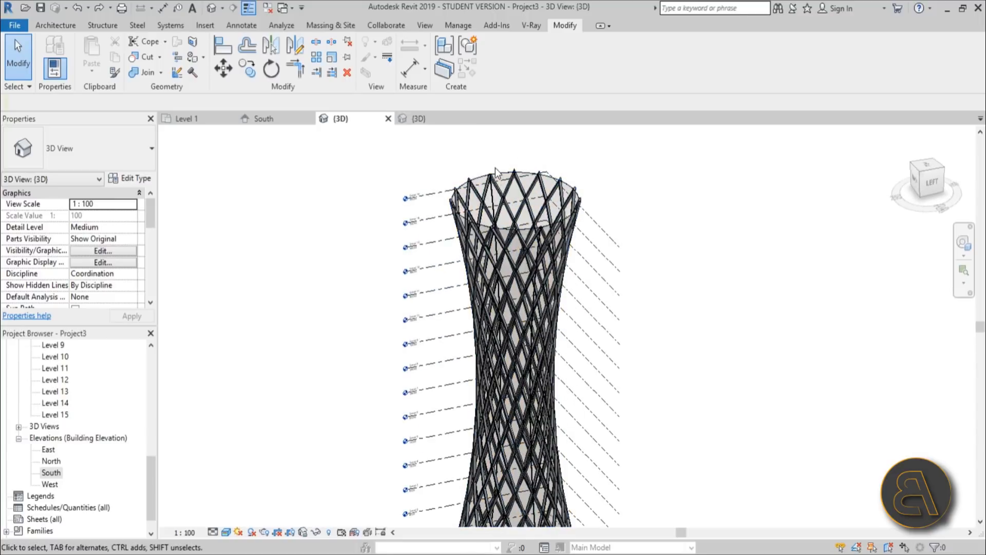
{"action": "middle_click_drag", "start_coordinate": [520, 249], "coordinate": [567, 135], "text": "shift"}
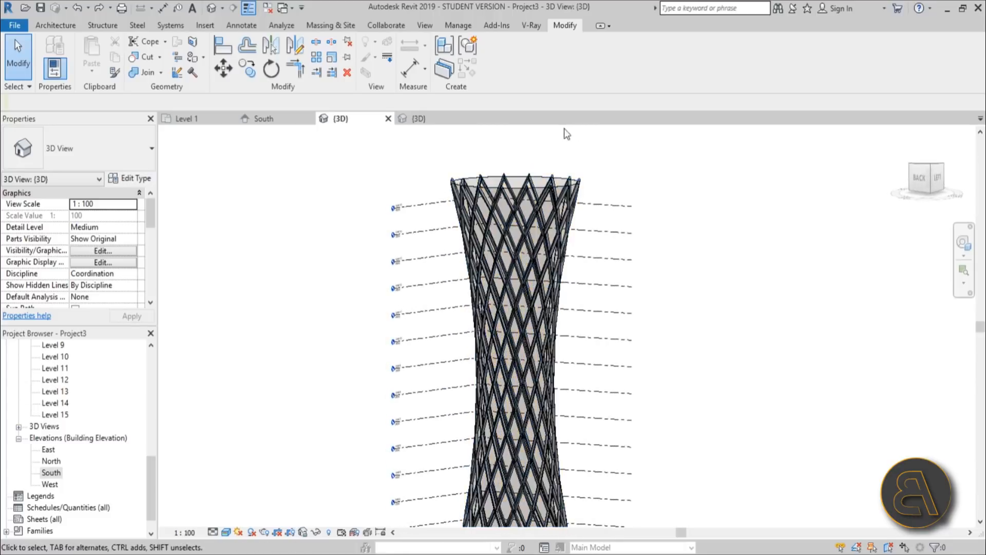
{"action": "scroll", "coordinate": [449, 199], "scroll_direction": "up", "scroll_amount": 4}
{"action": "middle_click_drag", "start_coordinate": [449, 200], "coordinate": [467, 178], "text": "shift"}
{"action": "scroll", "coordinate": [415, 248], "scroll_direction": "up", "scroll_amount": 2}
{"action": "scroll", "coordinate": [439, 199], "scroll_direction": "up", "scroll_amount": 3}
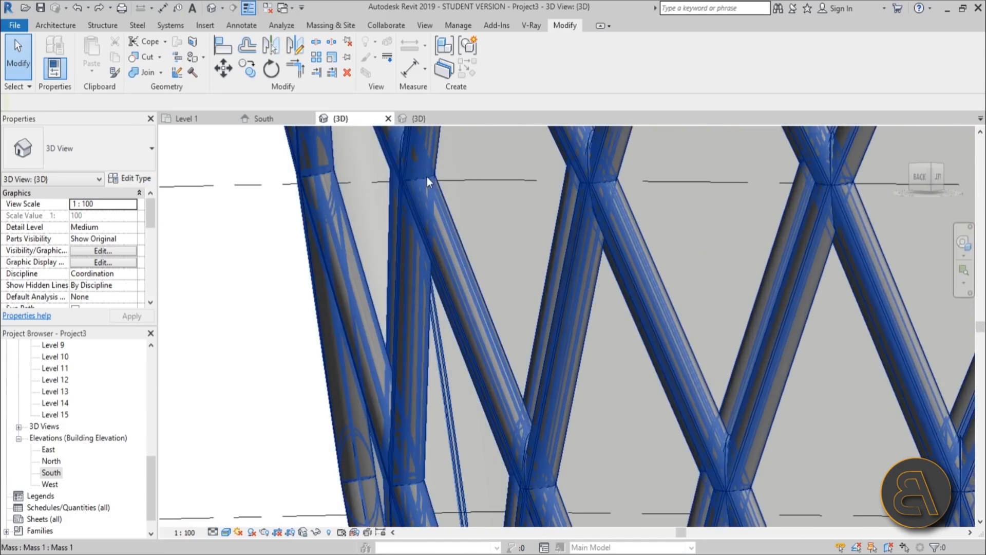
{"action": "scroll", "coordinate": [425, 181], "scroll_direction": "down", "scroll_amount": 2}
{"action": "middle_click_drag", "start_coordinate": [425, 186], "coordinate": [399, 436], "text": "shift"}
{"action": "scroll", "coordinate": [402, 193], "scroll_direction": "down", "scroll_amount": 1}
{"action": "scroll", "coordinate": [391, 221], "scroll_direction": "down", "scroll_amount": 2}
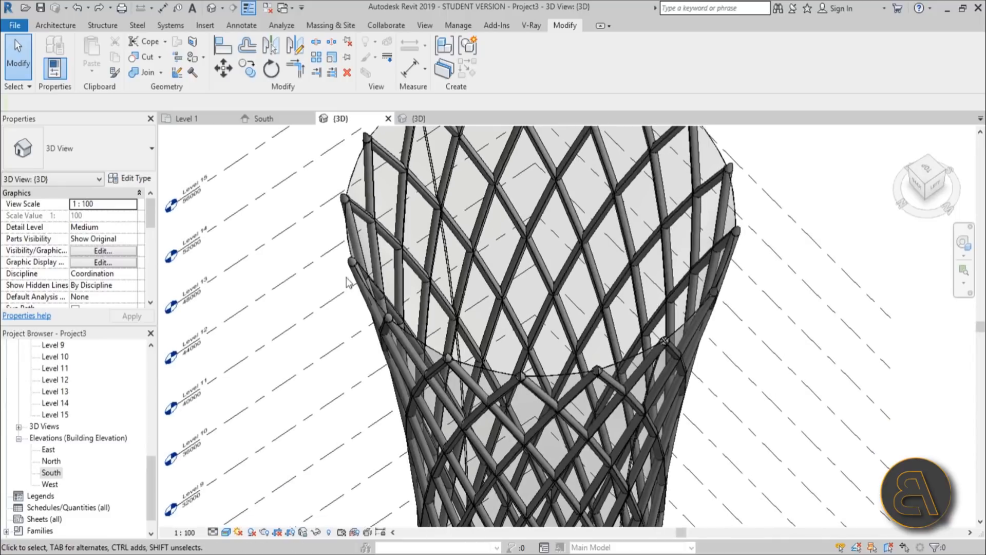
{"action": "scroll", "coordinate": [531, 293], "scroll_direction": "down", "scroll_amount": 4}
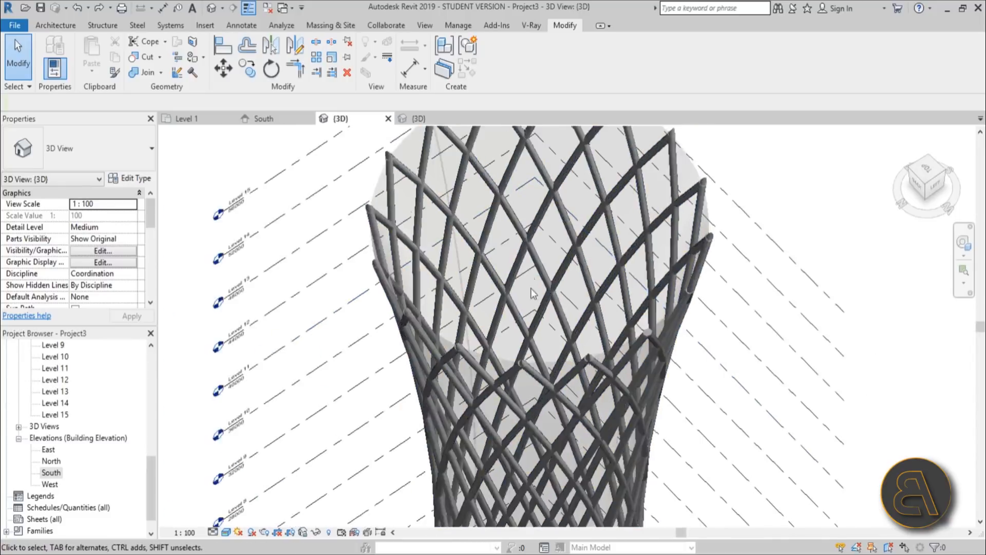
{"action": "middle_click_drag", "start_coordinate": [530, 293], "coordinate": [451, 249], "text": "shift"}
{"action": "scroll", "coordinate": [526, 267], "scroll_direction": "down", "scroll_amount": 4}
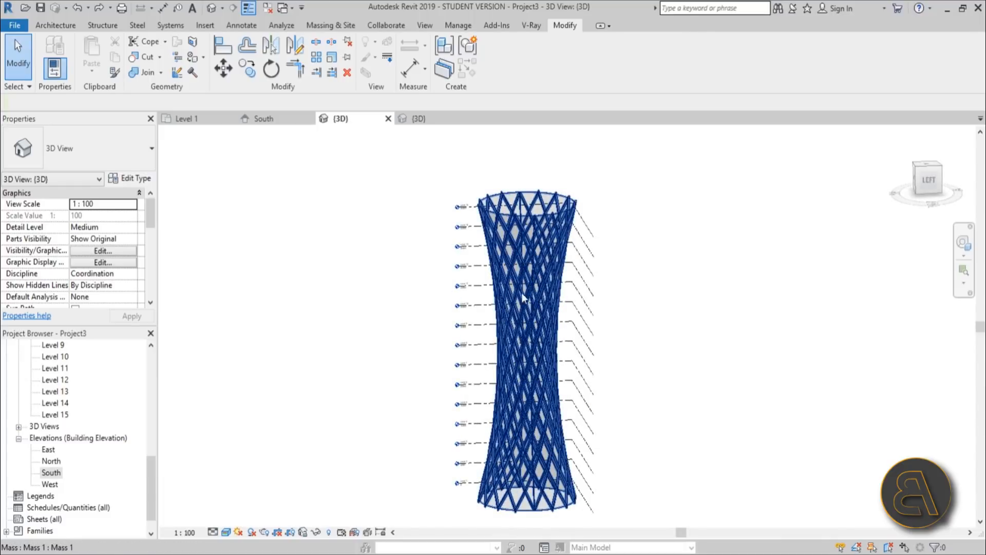
{"action": "middle_click_drag", "start_coordinate": [524, 299], "coordinate": [571, 378], "text": "shift"}
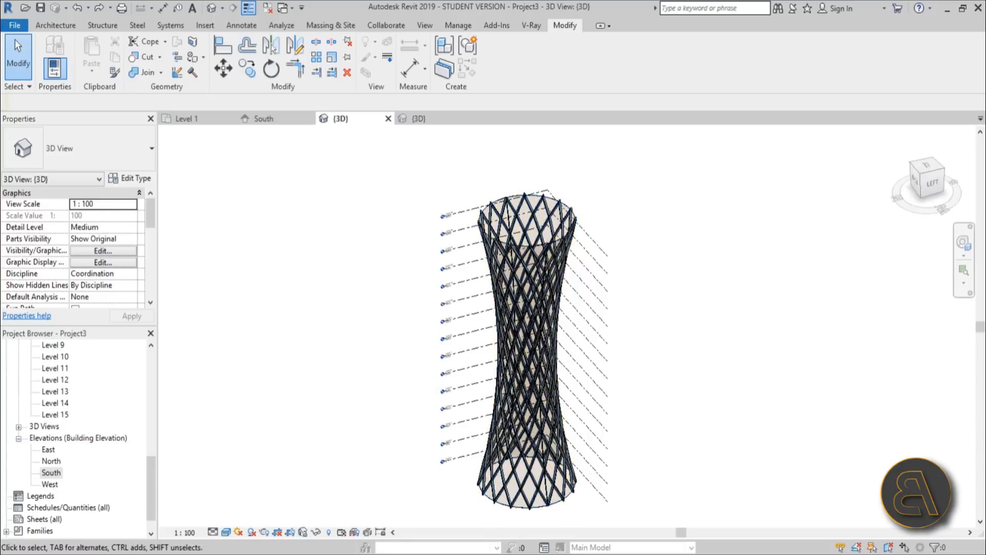
- Start a new in-place mass named Mass 2 and open the South elevation
{"action": "left_click", "coordinate": [332, 25]}
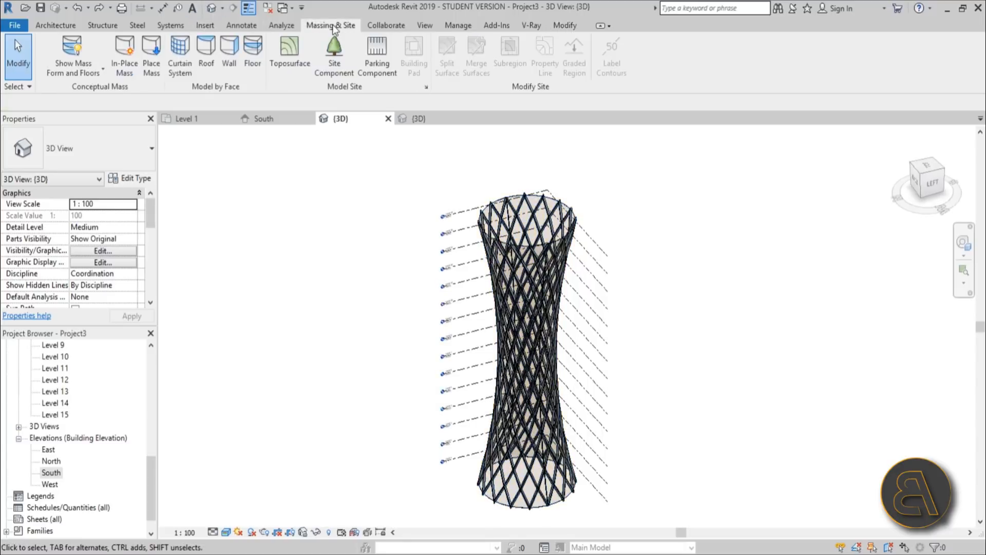
{"action": "left_click", "coordinate": [125, 65]}
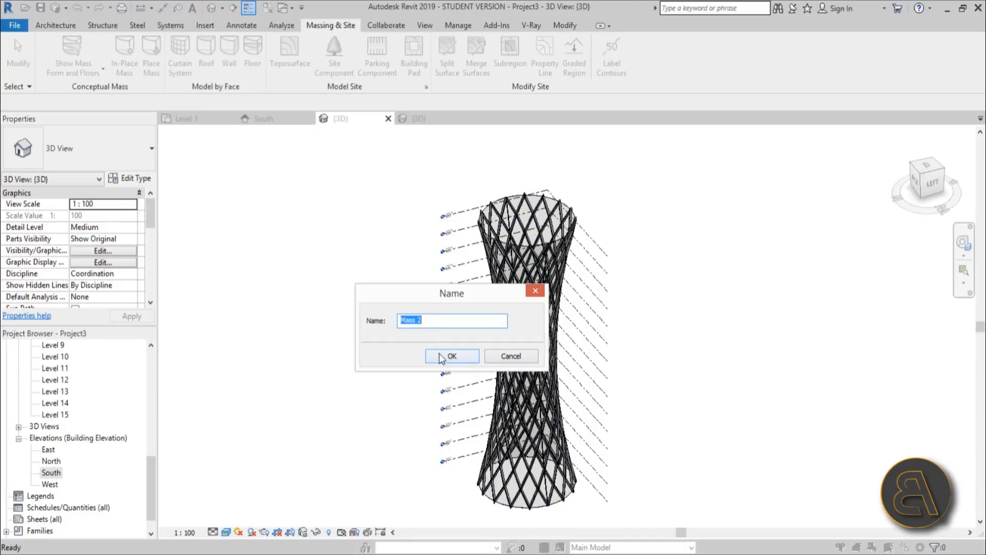
{"action": "left_click", "coordinate": [441, 358]}
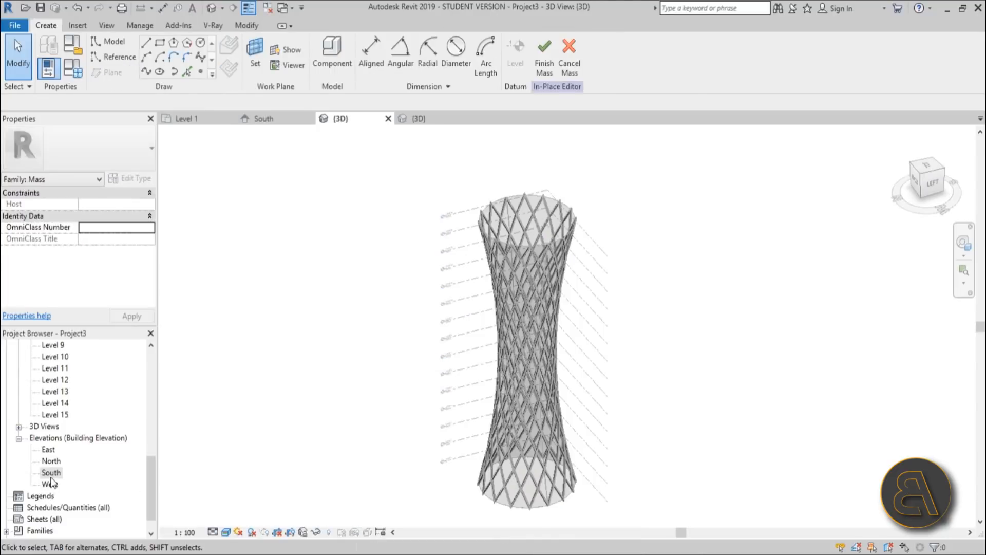
{"action": "double_click", "coordinate": [51, 476]}
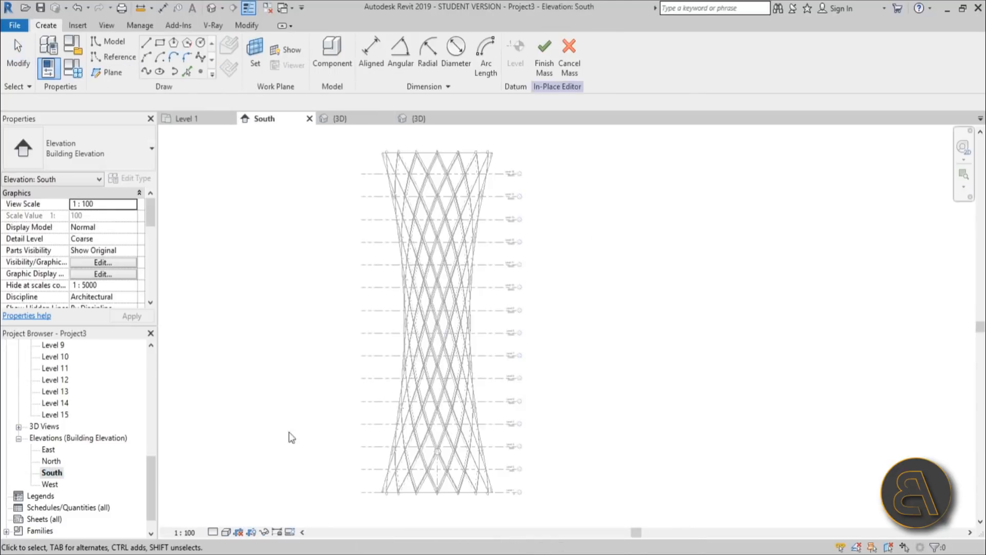
- Draw a vertical reference line about 69000 mm long on Reference Plane : r, along the tower's central axis and past its top rim
{"action": "left_click", "coordinate": [116, 59]}
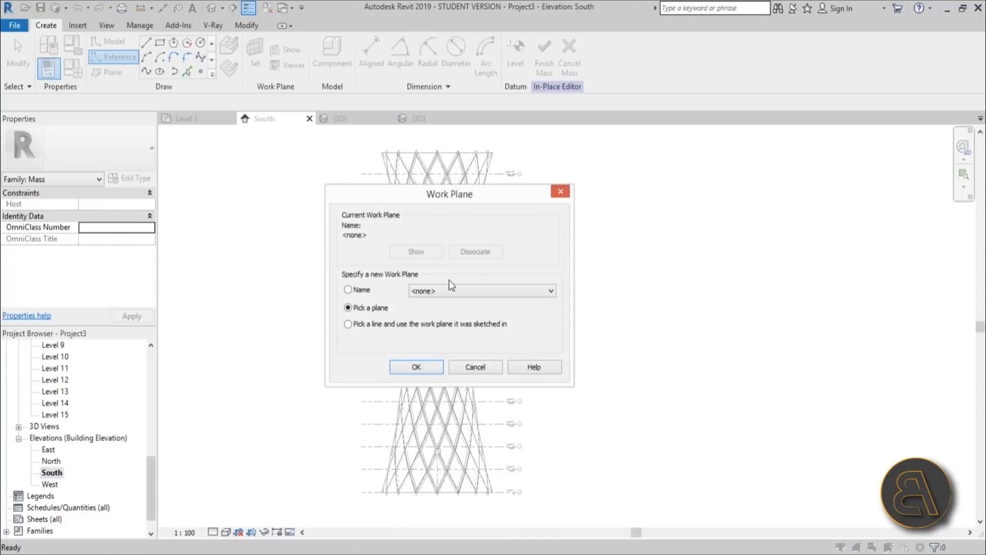
{"action": "left_click", "coordinate": [354, 289]}
{"action": "left_click", "coordinate": [475, 291]}
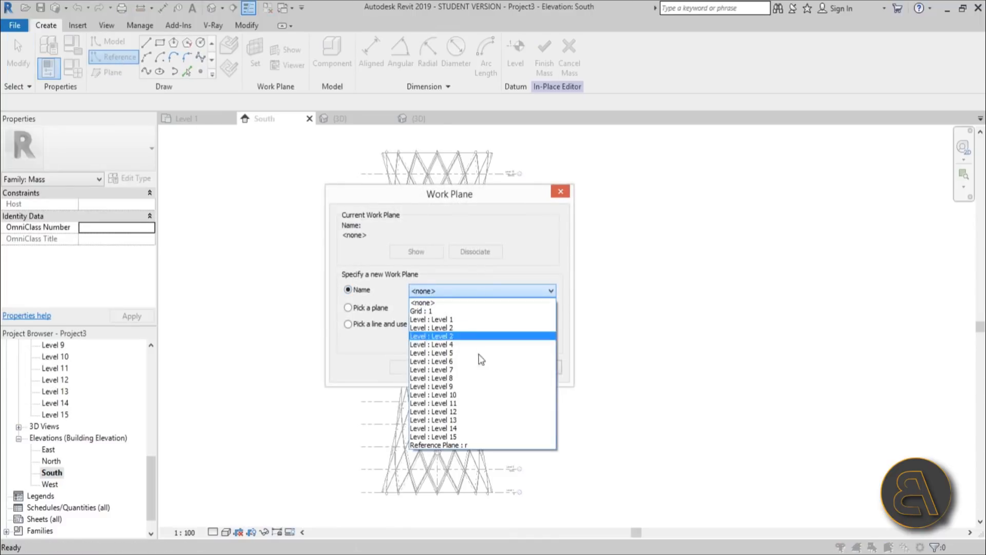
{"action": "left_click", "coordinate": [463, 445]}
{"action": "left_click", "coordinate": [412, 367]}
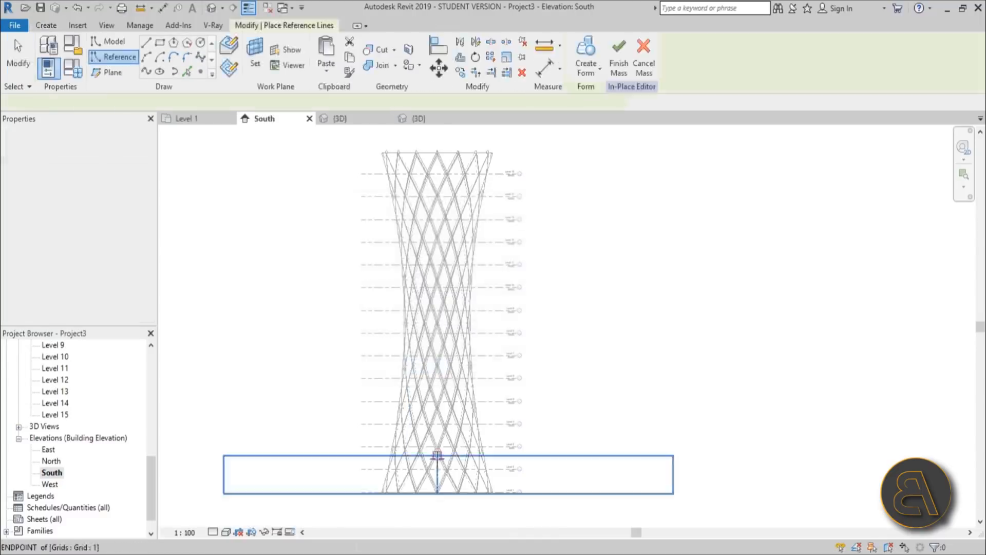
{"action": "scroll", "coordinate": [436, 492], "scroll_direction": "up", "scroll_amount": 3}
{"action": "left_click", "coordinate": [436, 492]}
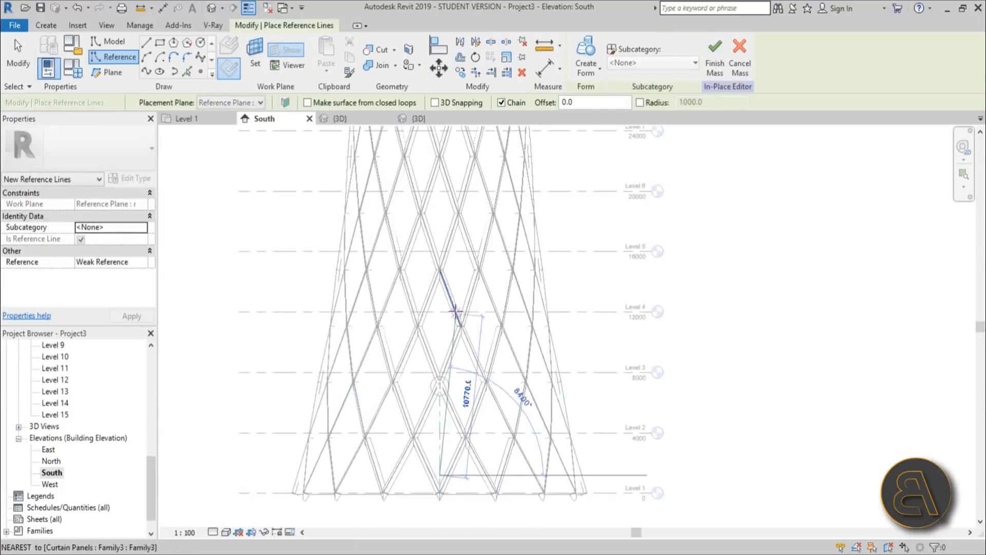
{"action": "scroll", "coordinate": [451, 473], "scroll_direction": "down", "scroll_amount": 3}
{"action": "left_click", "coordinate": [437, 197]}
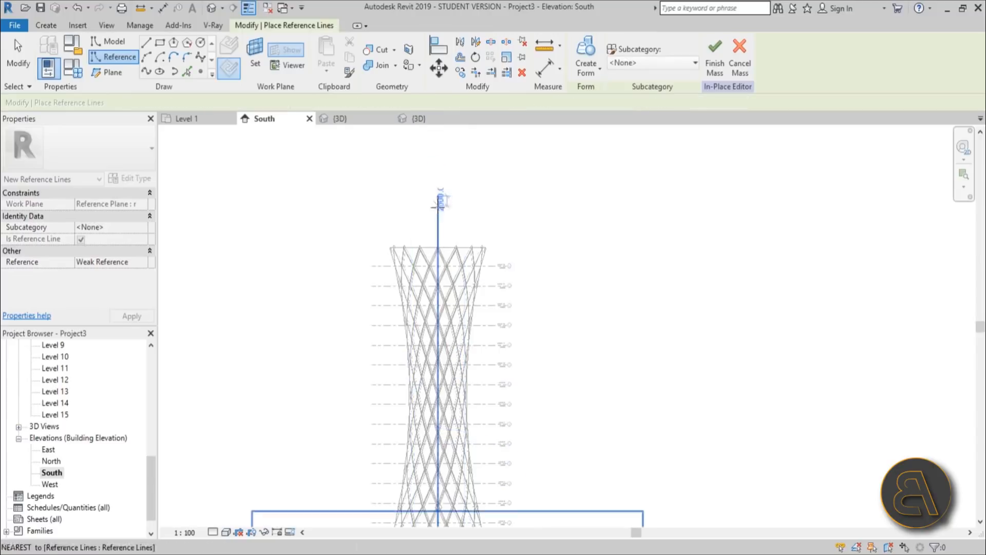
{"action": "key", "text": "Escape"}
{"action": "key", "text": "Escape"}
- Extend the lower end of the central reference line to below the tower's base
{"action": "left_click", "coordinate": [440, 235]}
{"action": "middle_click_drag", "start_coordinate": [453, 267], "coordinate": [469, 80]}
{"action": "scroll", "coordinate": [455, 341], "scroll_direction": "up", "scroll_amount": 2}
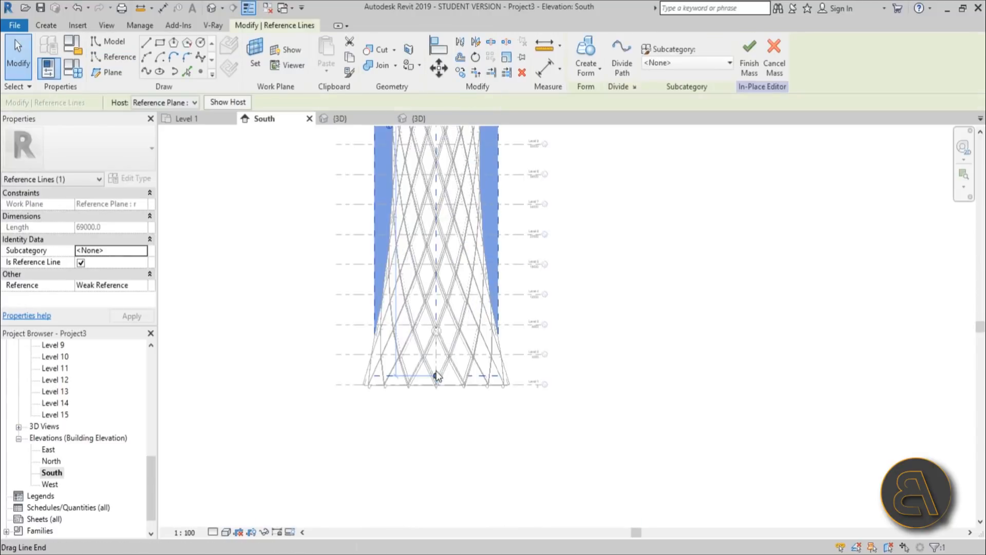
{"action": "left_click_drag", "start_coordinate": [435, 376], "coordinate": [436, 412]}
{"action": "left_click", "coordinate": [467, 421]}
{"action": "scroll", "coordinate": [475, 419], "scroll_direction": "down", "scroll_amount": 1}
{"action": "middle_click_drag", "start_coordinate": [427, 267], "coordinate": [426, 357]}
{"action": "left_click", "coordinate": [114, 44]}
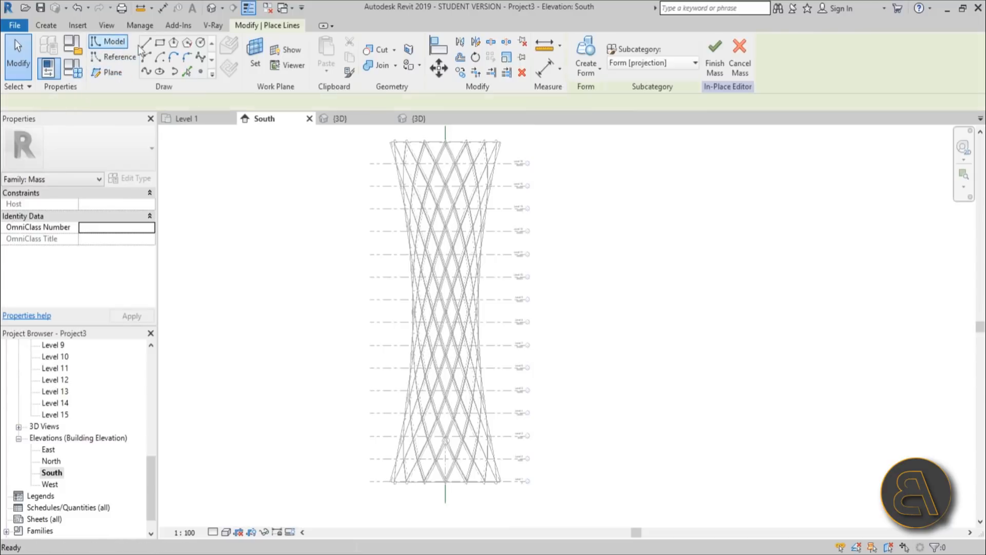
{"action": "left_click", "coordinate": [258, 67]}
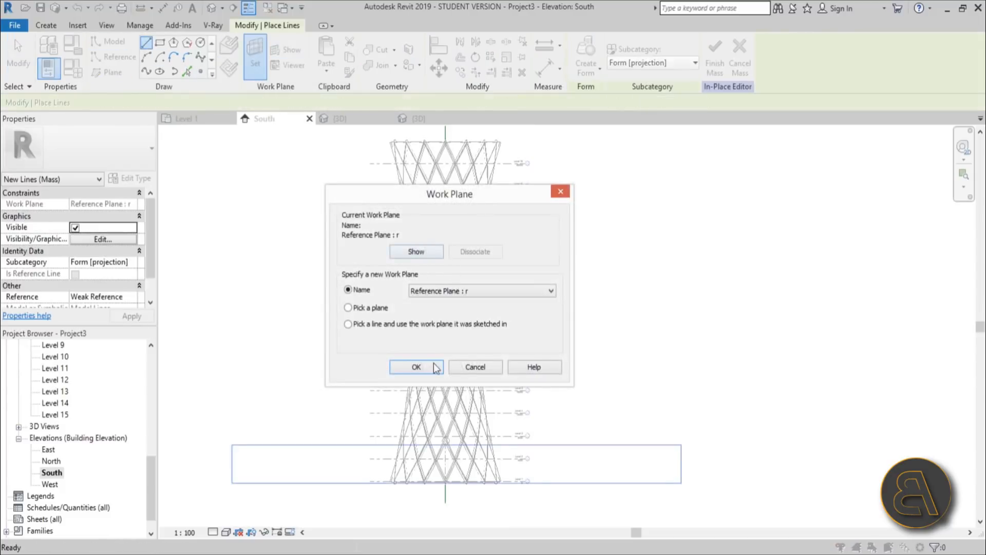
{"action": "left_click", "coordinate": [416, 367]}
{"action": "scroll", "coordinate": [381, 141], "scroll_direction": "up", "scroll_amount": 5}
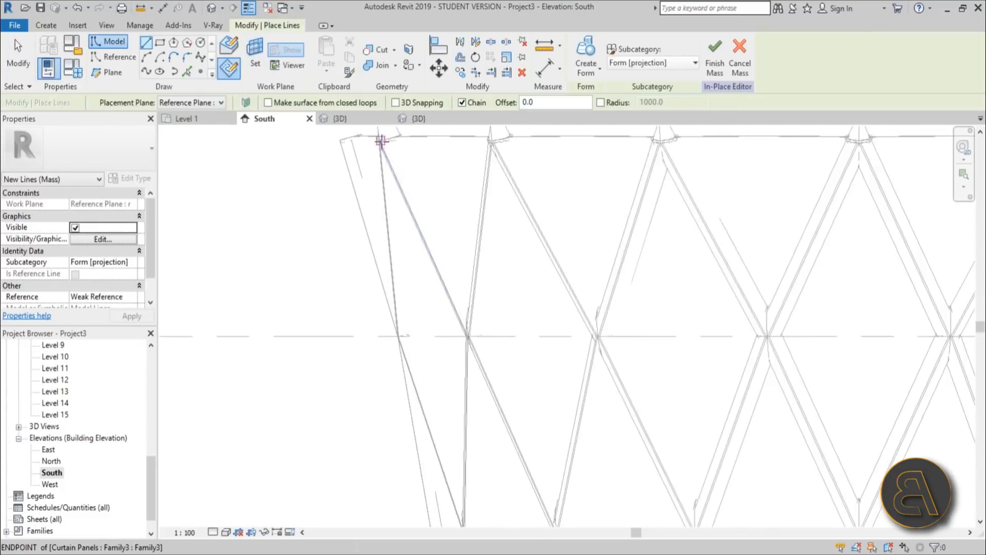
{"action": "scroll", "coordinate": [380, 134], "scroll_direction": "down", "scroll_amount": 5}
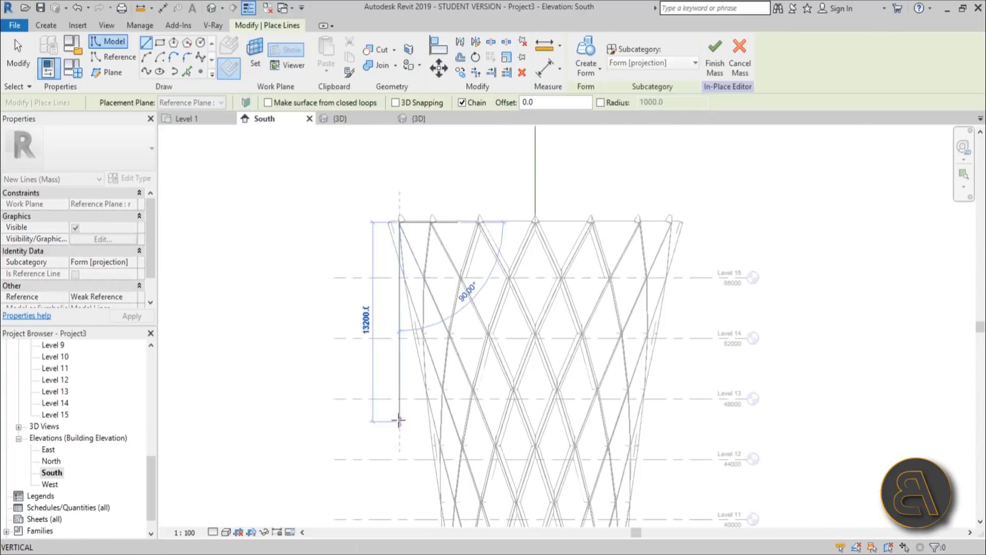
{"action": "scroll", "coordinate": [387, 214], "scroll_direction": "up", "scroll_amount": 2}
{"action": "scroll", "coordinate": [399, 229], "scroll_direction": "up", "scroll_amount": 3}
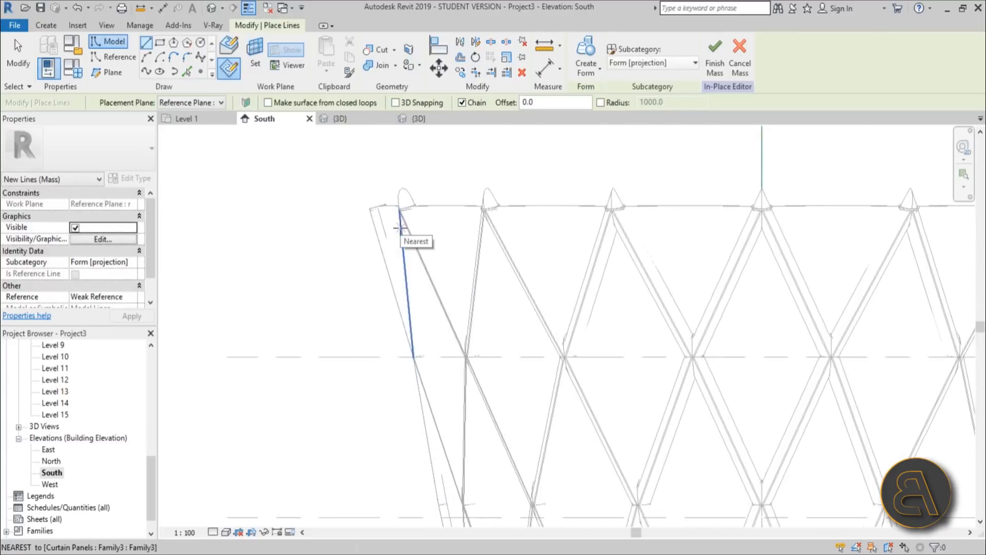
{"action": "scroll", "coordinate": [400, 229], "scroll_direction": "down", "scroll_amount": 8}
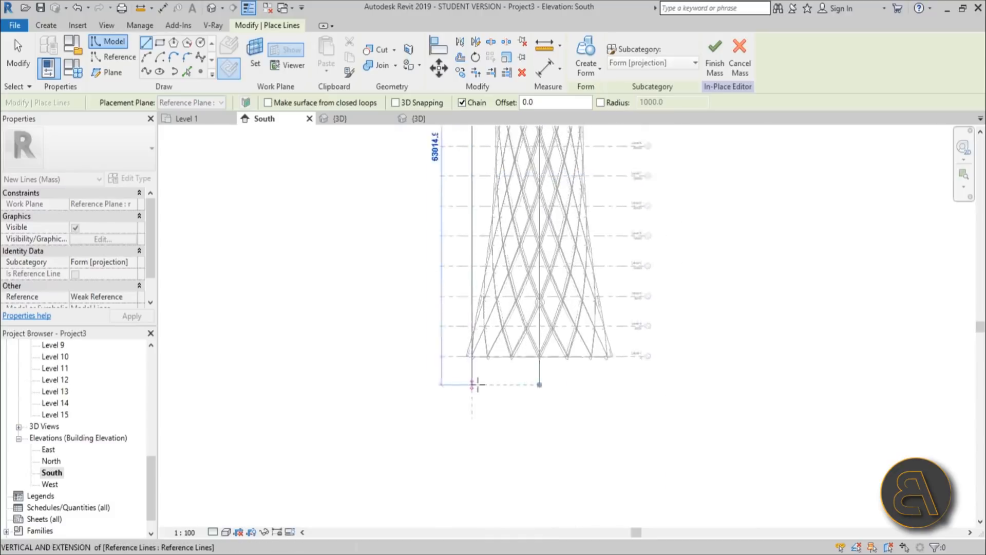
{"action": "scroll", "coordinate": [478, 384], "scroll_direction": "up", "scroll_amount": 7}
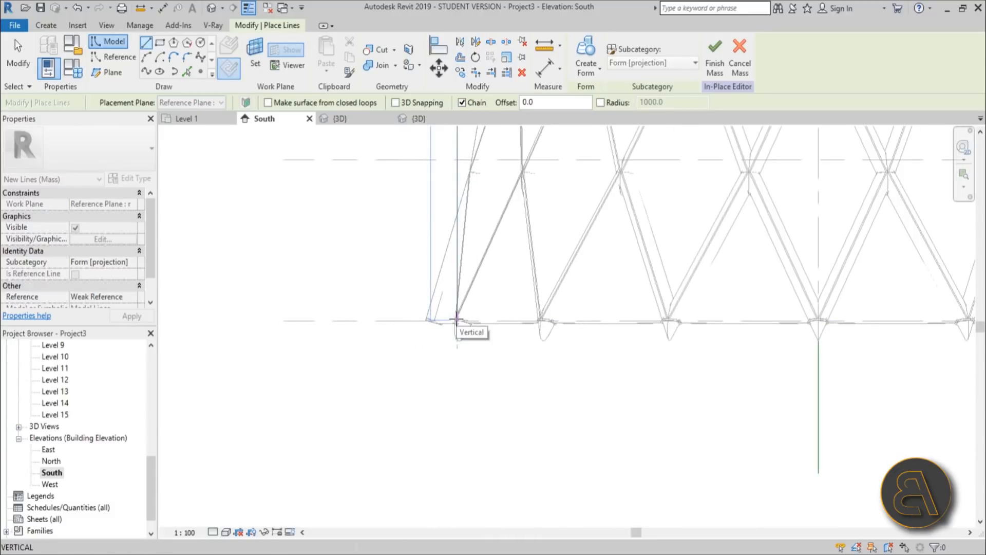
{"action": "scroll", "coordinate": [489, 307], "scroll_direction": "down", "scroll_amount": 4}
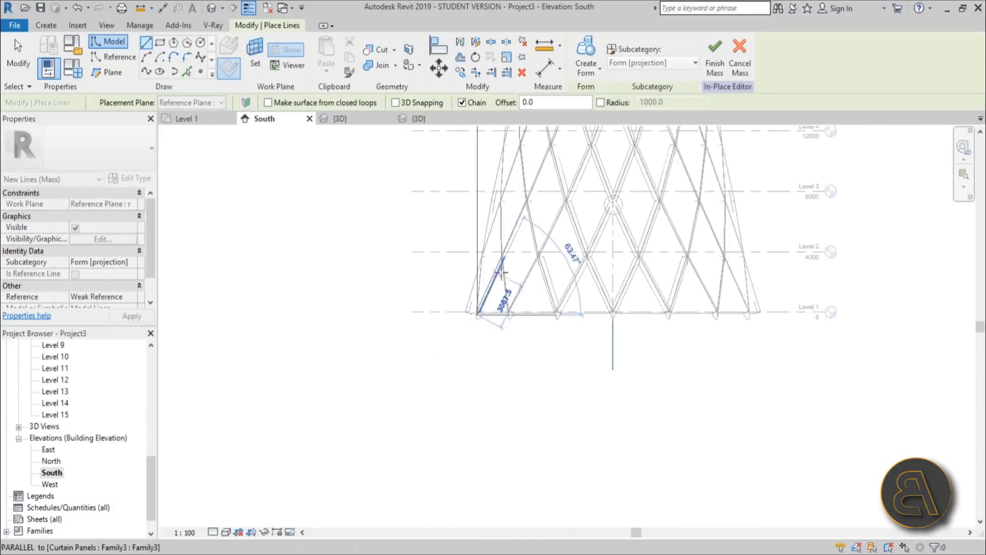
{"action": "key", "text": "Escape"}
{"action": "key", "text": "Escape"}
{"action": "key", "text": "Delete"}
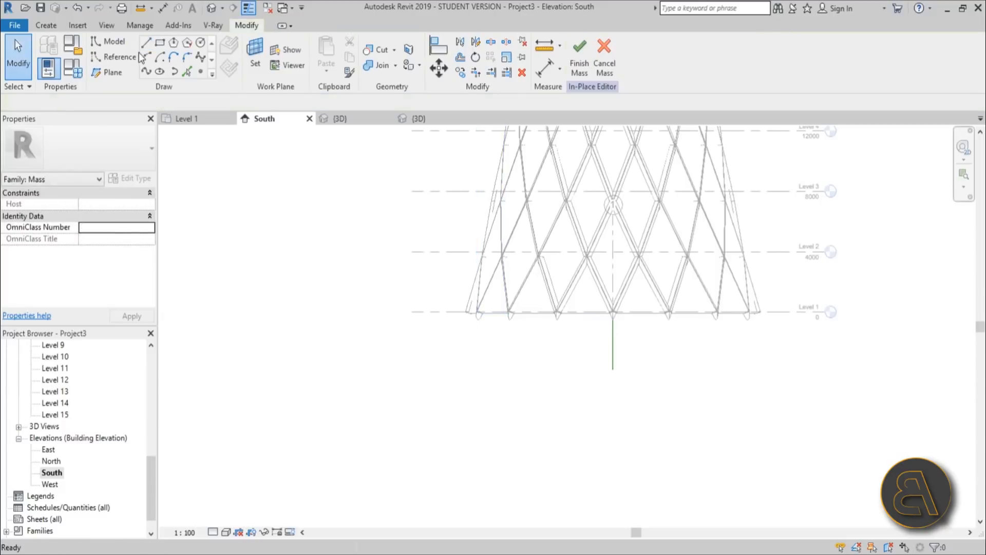
- Draw a model-line arc from the tower's lower left corner to its top left corner, curving inward along the waist just inside the lattice
{"action": "left_click", "coordinate": [146, 57]}
{"action": "scroll", "coordinate": [477, 319], "scroll_direction": "up", "scroll_amount": 5}
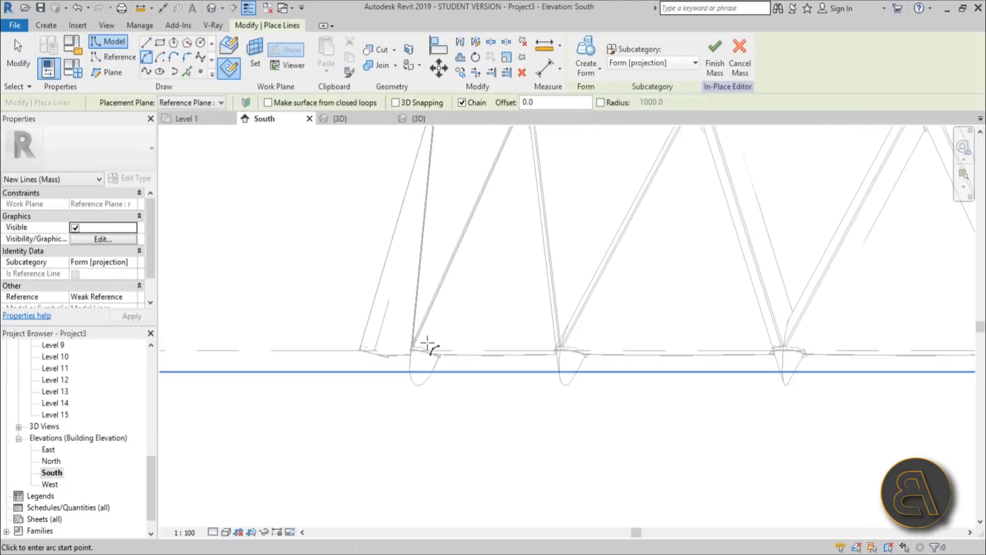
{"action": "left_click", "coordinate": [434, 350]}
{"action": "scroll", "coordinate": [442, 262], "scroll_direction": "down", "scroll_amount": 5}
{"action": "middle_click_drag", "start_coordinate": [446, 213], "coordinate": [443, 504]}
{"action": "scroll", "coordinate": [442, 218], "scroll_direction": "down", "scroll_amount": 1}
{"action": "scroll", "coordinate": [437, 269], "scroll_direction": "up", "scroll_amount": 3}
{"action": "scroll", "coordinate": [434, 181], "scroll_direction": "up", "scroll_amount": 3}
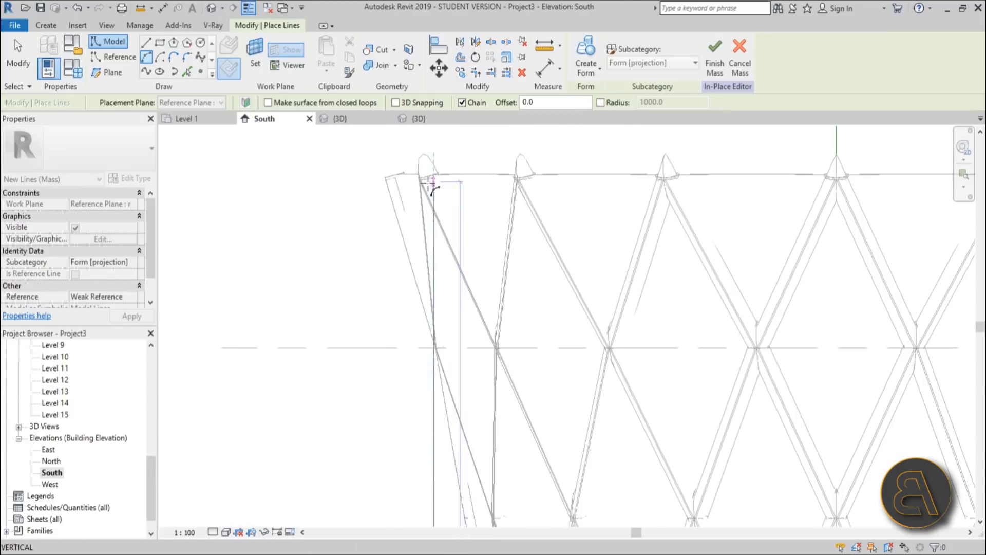
{"action": "left_click", "coordinate": [438, 178]}
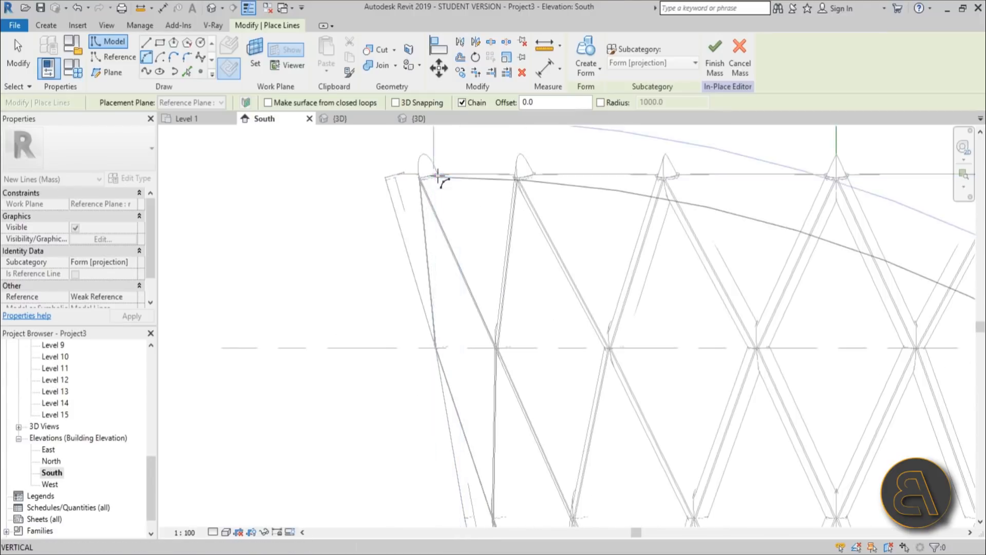
{"action": "scroll", "coordinate": [464, 265], "scroll_direction": "down", "scroll_amount": 7}
{"action": "middle_click_drag", "start_coordinate": [511, 376], "coordinate": [468, 212]}
{"action": "scroll", "coordinate": [440, 260], "scroll_direction": "up", "scroll_amount": 5}
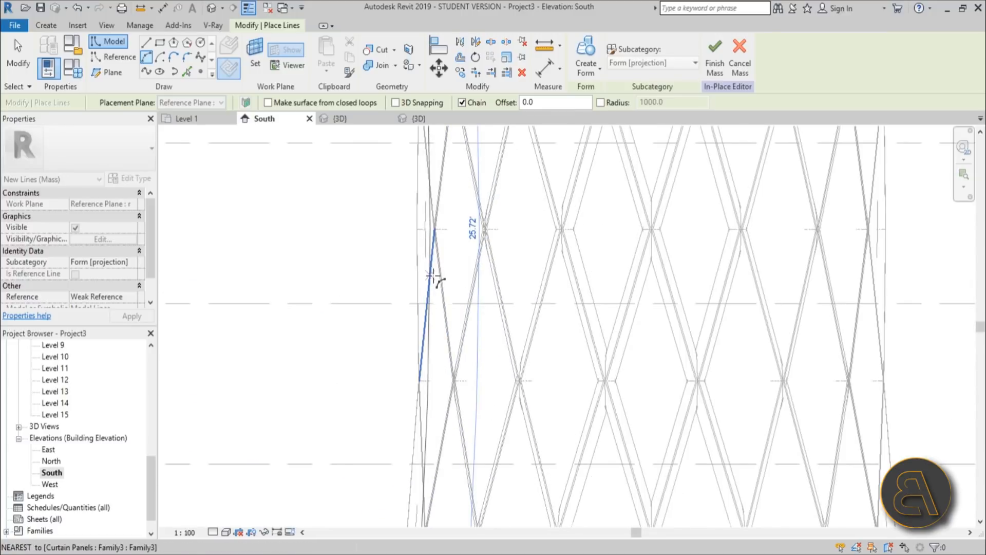
{"action": "left_click", "coordinate": [435, 278]}
- Draw a straight horizontal model line from the arc's upper end to the central reference line
{"action": "scroll", "coordinate": [436, 268], "scroll_direction": "down", "scroll_amount": 4}
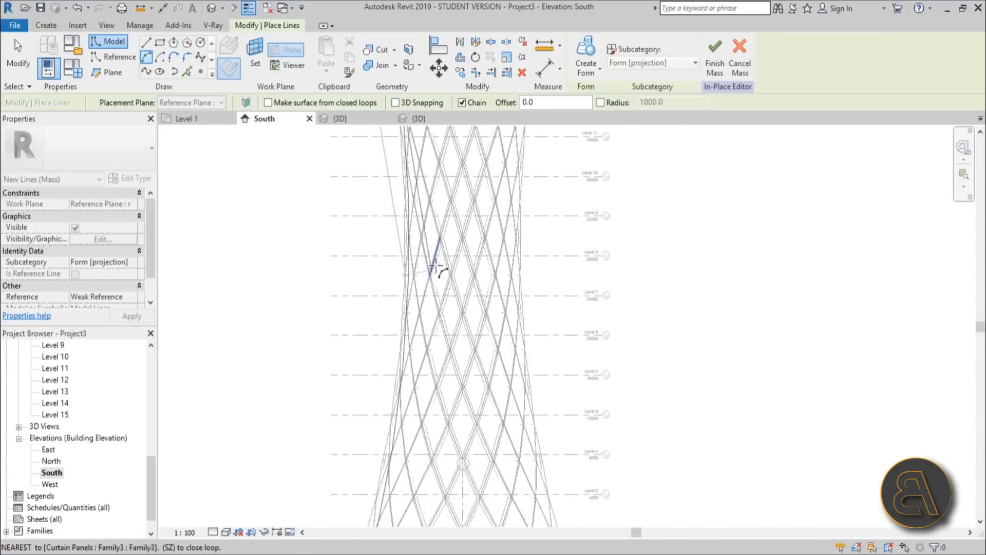
{"action": "scroll", "coordinate": [438, 263], "scroll_direction": "down", "scroll_amount": 5}
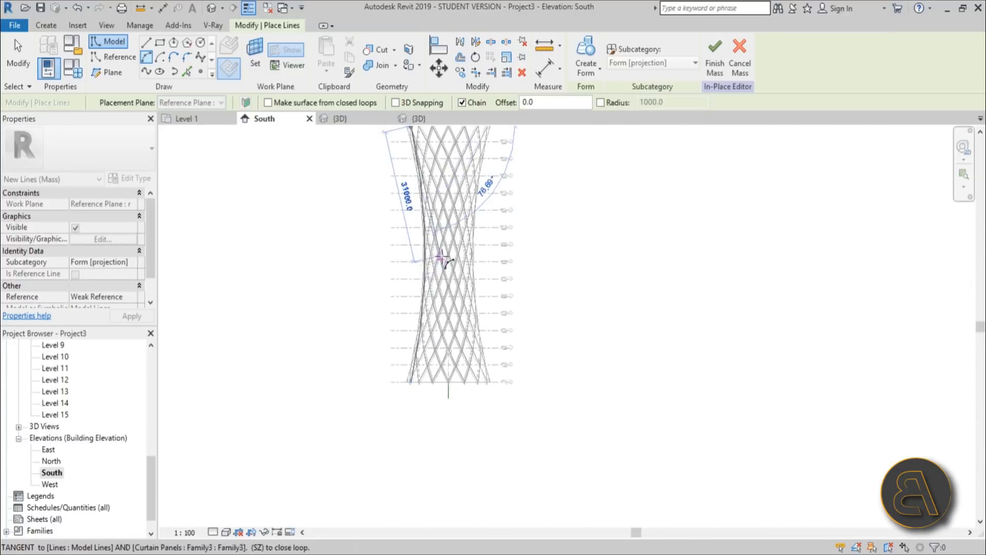
{"action": "left_click", "coordinate": [153, 47]}
{"action": "scroll", "coordinate": [486, 195], "scroll_direction": "up", "scroll_amount": 4}
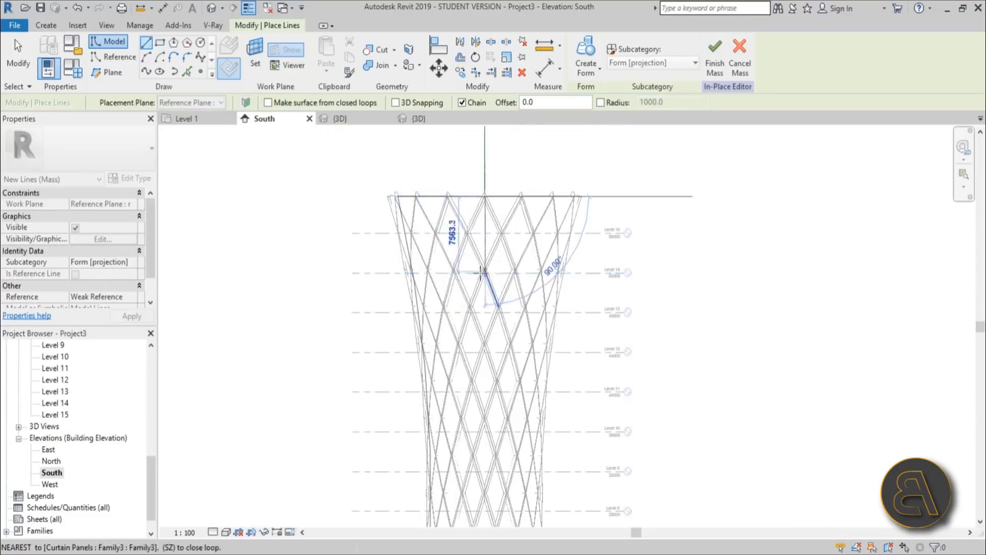
{"action": "key", "text": "Escape"}
- Show the tower in 3D as Wireframe and examine where the top profile line meets the central axis
{"action": "left_click", "coordinate": [211, 8]}
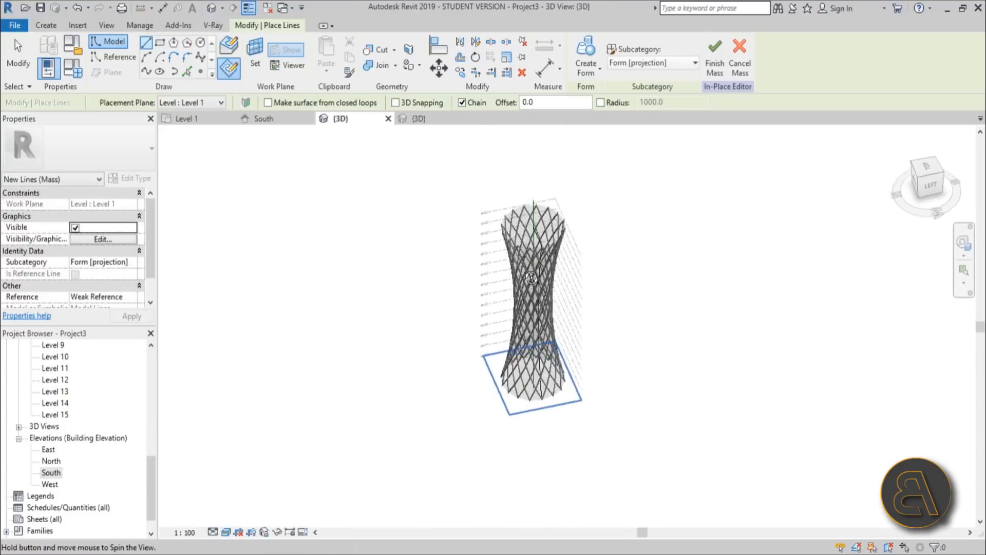
{"action": "left_click", "coordinate": [226, 531]}
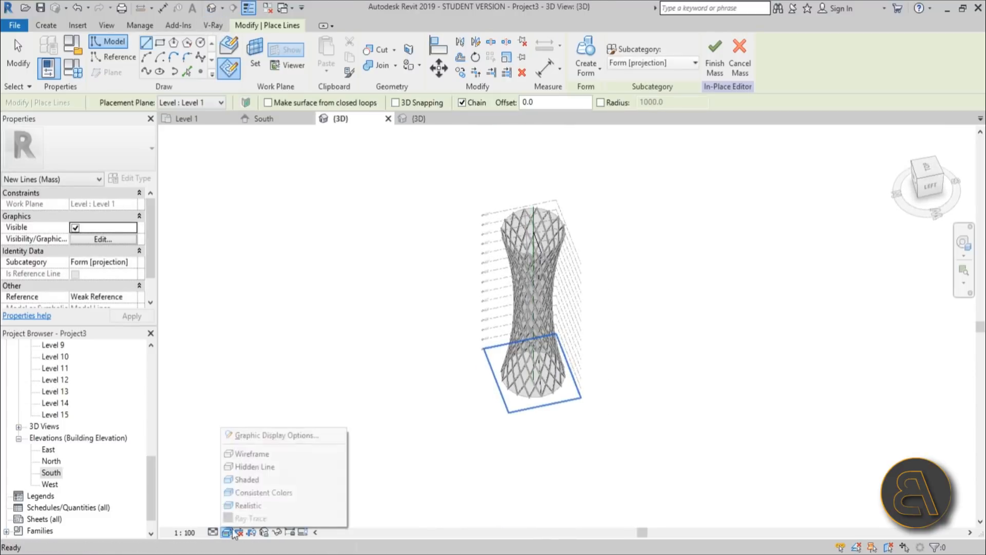
{"action": "left_click", "coordinate": [246, 454]}
{"action": "middle_click_drag", "start_coordinate": [535, 368], "coordinate": [694, 301], "text": "shift"}
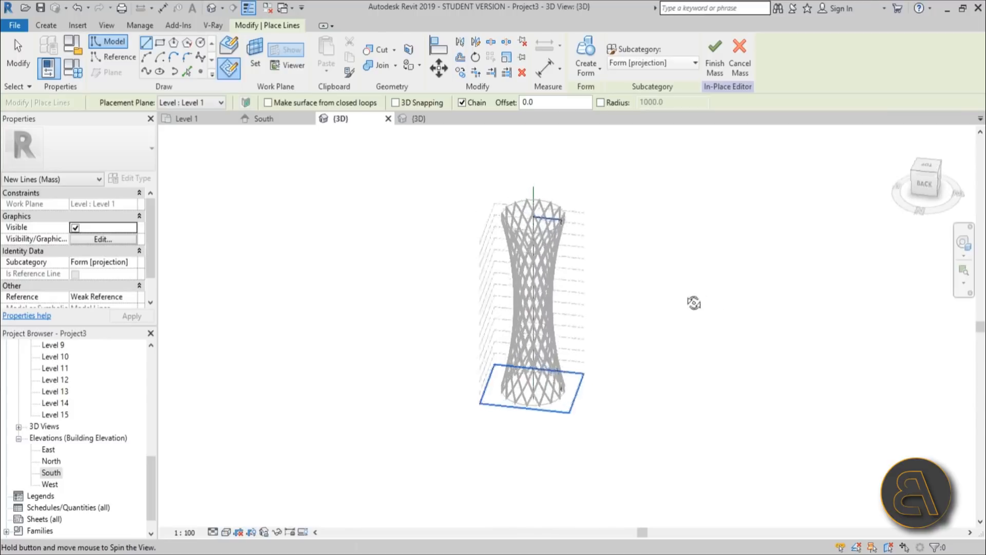
{"action": "scroll", "coordinate": [604, 226], "scroll_direction": "up", "scroll_amount": 6}
{"action": "scroll", "coordinate": [604, 226], "scroll_direction": "up", "scroll_amount": 5}
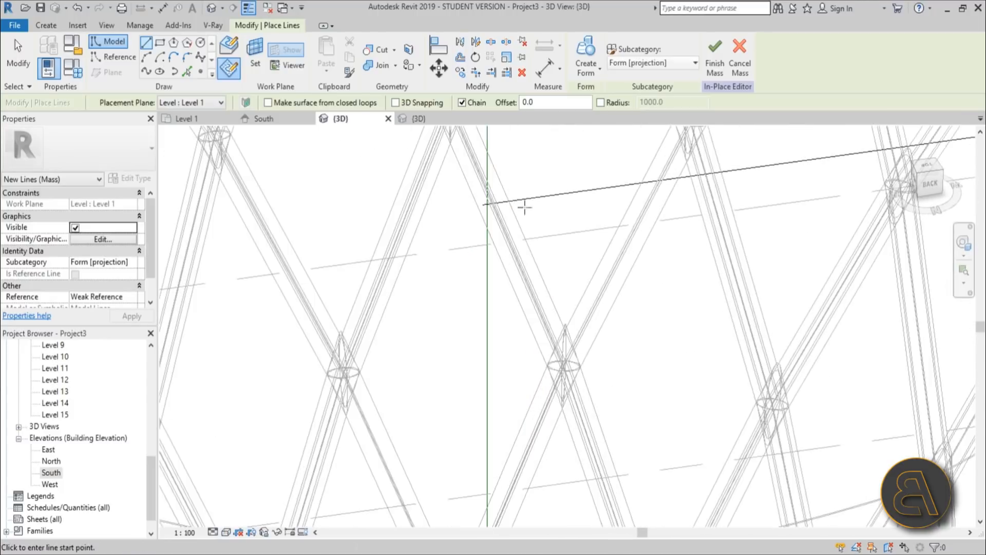
- Set the placement plane to Reference Plane : r and create a model line by picking the tower's central axis line
{"action": "left_click", "coordinate": [187, 72]}
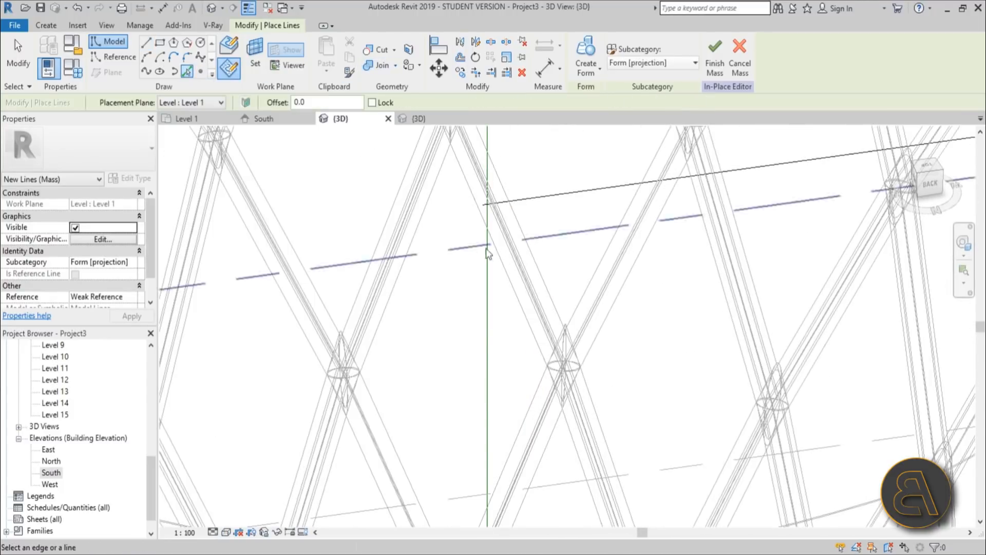
{"action": "left_click", "coordinate": [215, 105]}
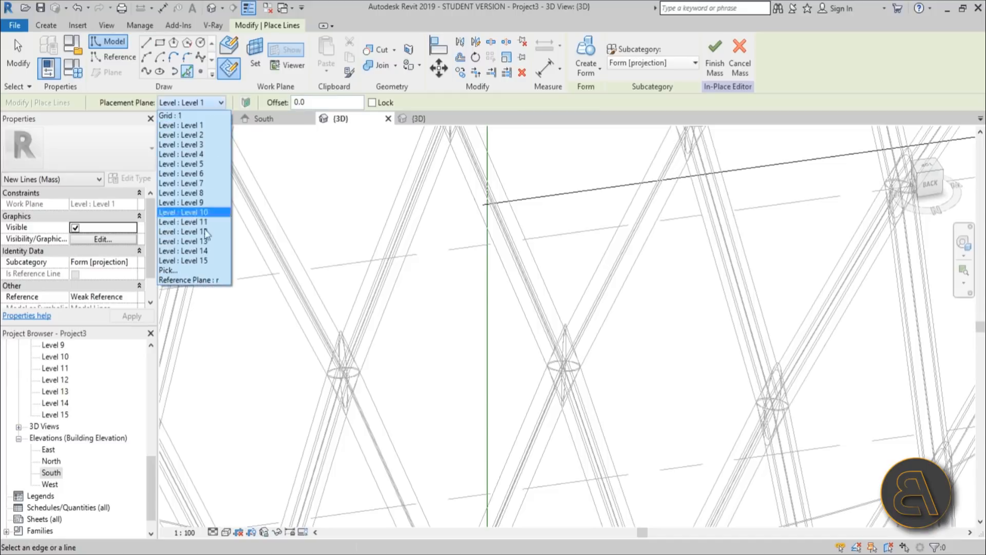
{"action": "left_click", "coordinate": [189, 281]}
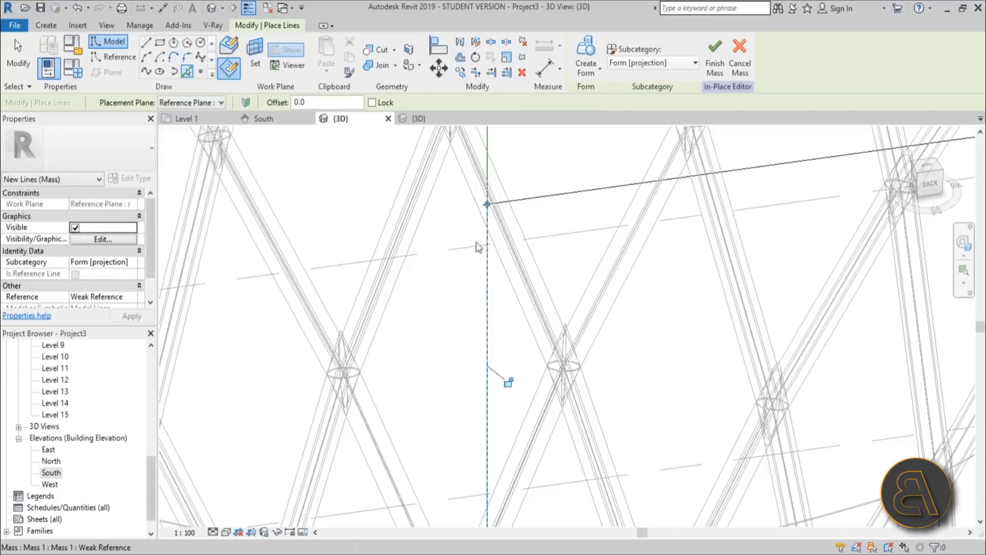
{"action": "scroll", "coordinate": [479, 247], "scroll_direction": "down", "scroll_amount": 5}
{"action": "scroll", "coordinate": [458, 303], "scroll_direction": "up", "scroll_amount": 6}
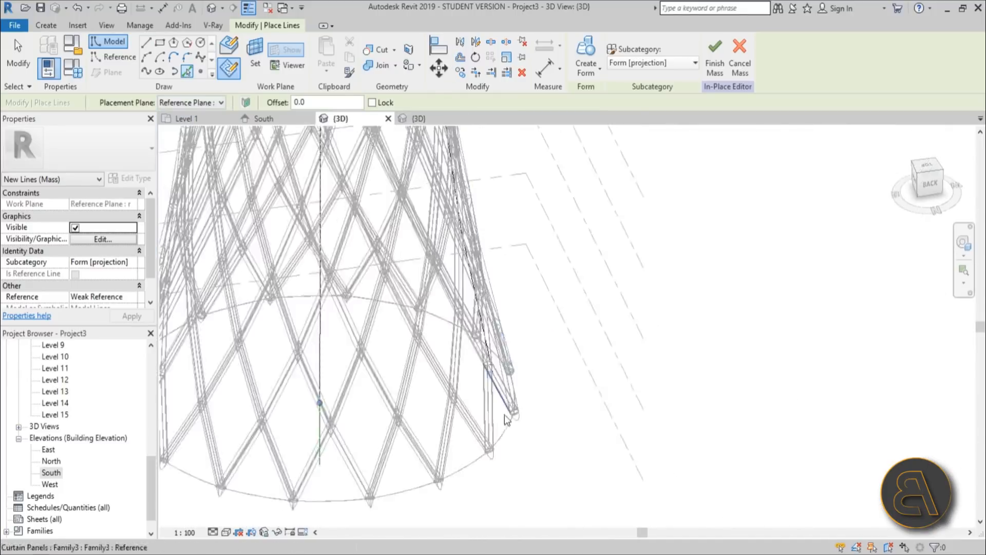
{"action": "mouse_move", "coordinate": [447, 390]}
{"action": "middle_mouse_down", "text": "shift"}
{"action": "mouse_move", "coordinate": [457, 397]}
{"action": "mouse_move", "coordinate": [458, 334]}
{"action": "middle_mouse_up", "text": "shift"}
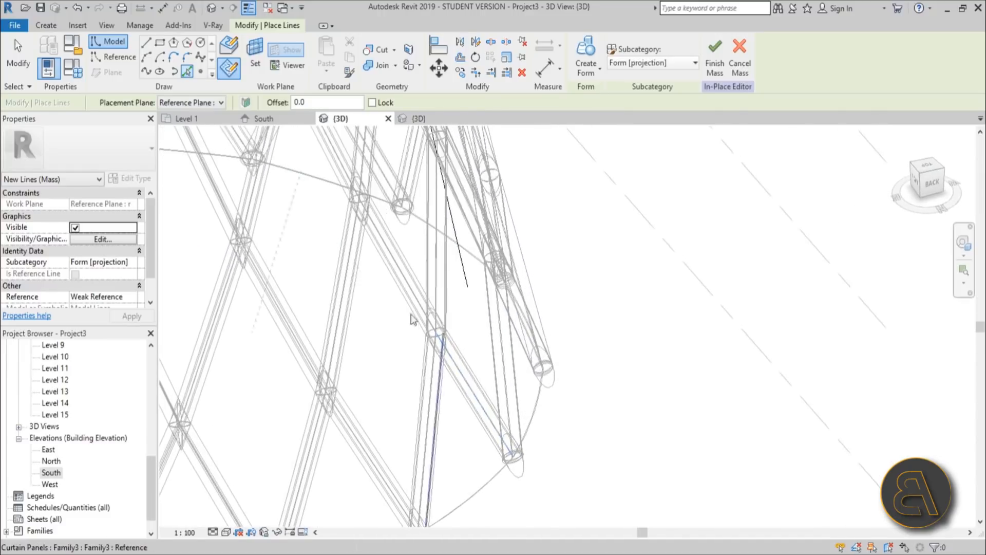
- Draw a straight model line from the arc's upper end to the vertical central axis line, closing the top of the profile
{"action": "key", "text": "l"}
{"action": "key", "text": "i"}
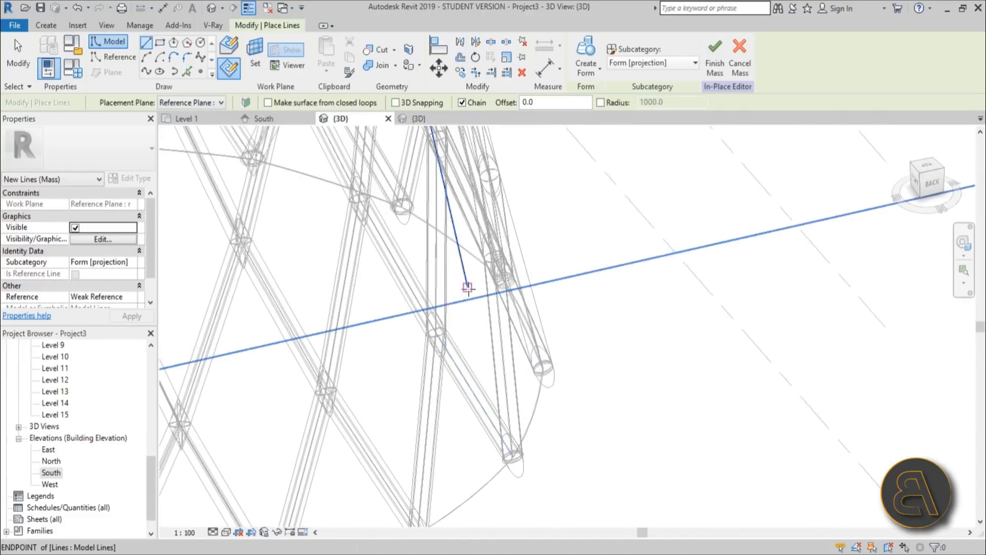
{"action": "left_click", "coordinate": [468, 286]}
{"action": "scroll", "coordinate": [354, 322], "scroll_direction": "down", "scroll_amount": 3}
{"action": "middle_click_drag", "start_coordinate": [278, 355], "coordinate": [302, 337]}
{"action": "scroll", "coordinate": [289, 333], "scroll_direction": "up", "scroll_amount": 2}
{"action": "left_click", "coordinate": [276, 330]}
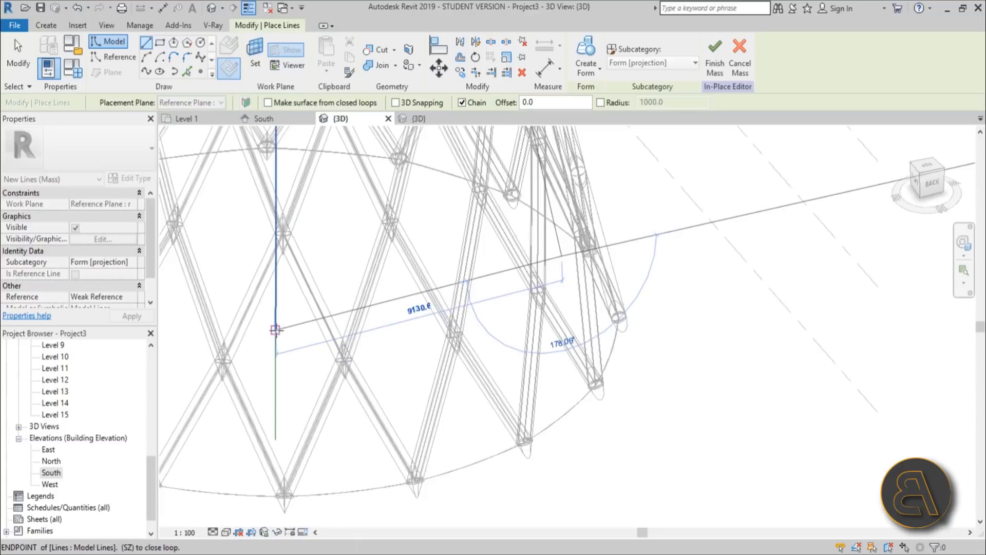
{"action": "key", "text": "Escape"}
{"action": "key", "text": "Escape"}
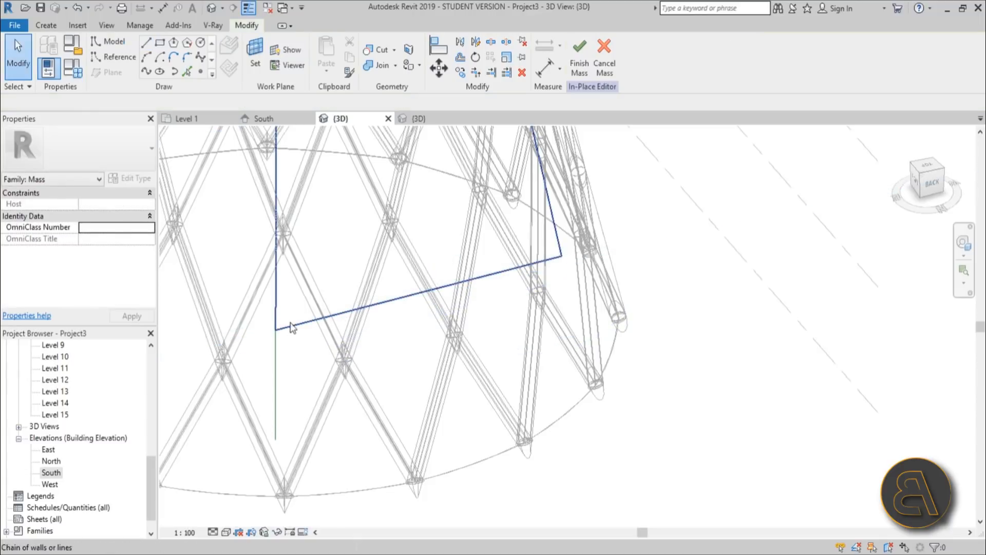
- Inspect the profile chain at the axis and trim the top line to a clean corner with the vertical axis line
{"action": "left_click", "coordinate": [291, 328]}
{"action": "scroll", "coordinate": [291, 328], "scroll_direction": "down", "scroll_amount": 4}
{"action": "scroll", "coordinate": [393, 152], "scroll_direction": "up", "scroll_amount": 4}
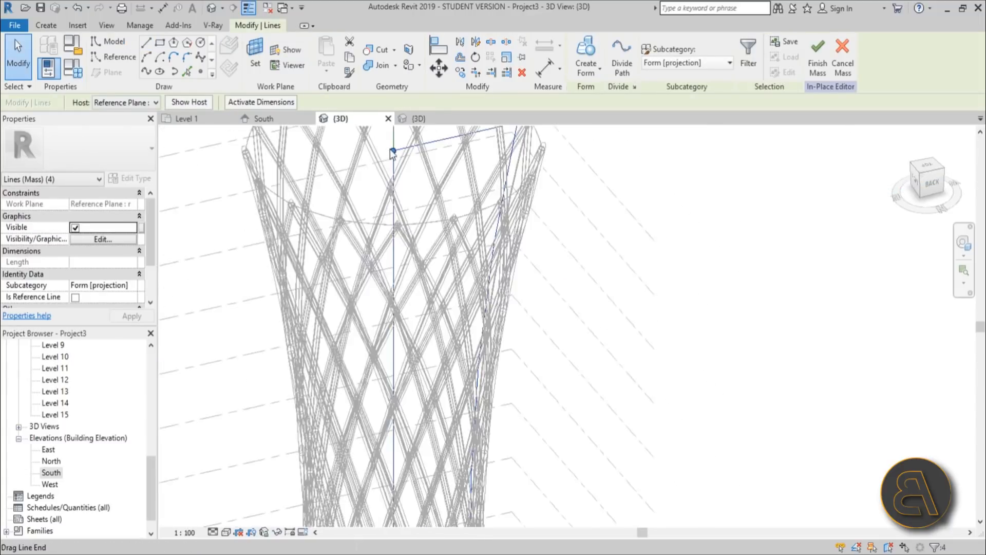
{"action": "scroll", "coordinate": [393, 153], "scroll_direction": "up", "scroll_amount": 5}
{"action": "key", "text": "Escape"}
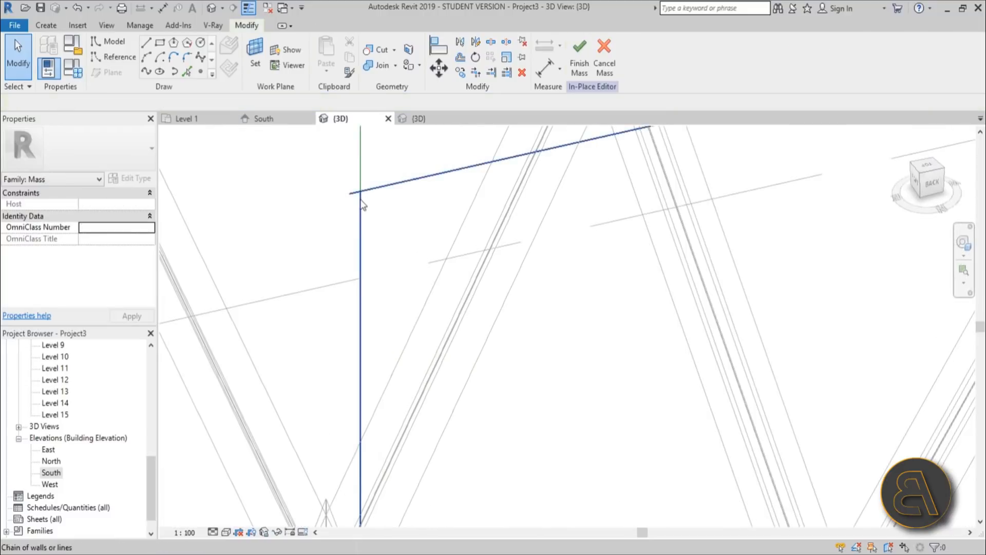
{"action": "key", "text": "t"}
{"action": "key", "text": "r"}
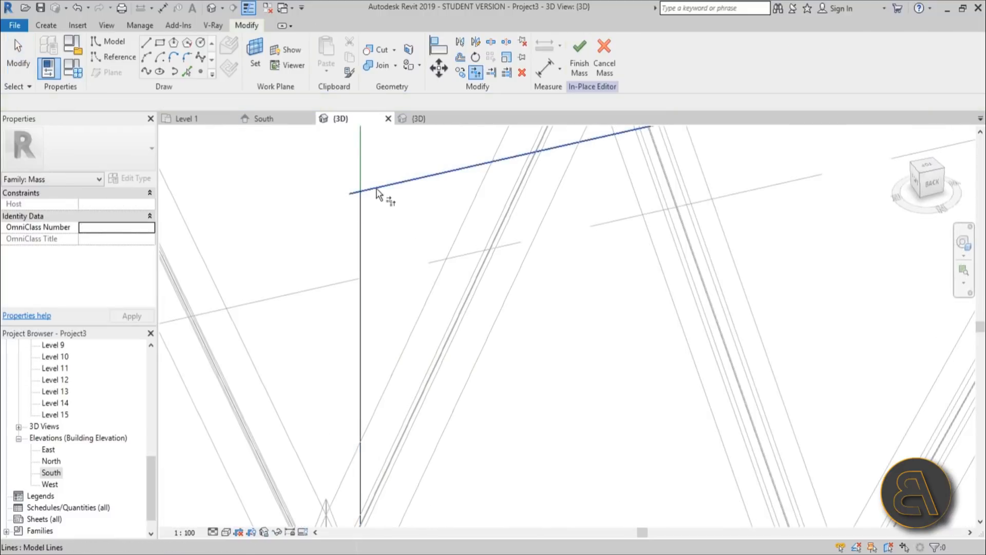
{"action": "left_click", "coordinate": [377, 189]}
{"action": "left_click", "coordinate": [360, 208]}
{"action": "scroll", "coordinate": [359, 208], "scroll_direction": "down", "scroll_amount": 6}
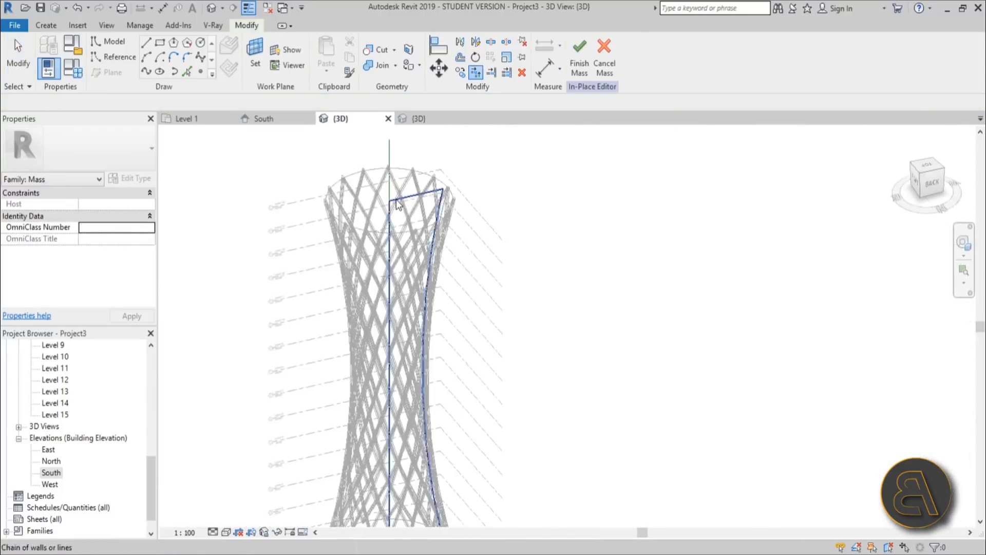
{"action": "key", "text": "Escape"}
- Create a revolved form from the closed profile chain and the central axis line, and select the resulting form to check it
{"action": "left_click", "coordinate": [400, 200]}
{"action": "left_click", "coordinate": [391, 154], "text": "ctrl"}
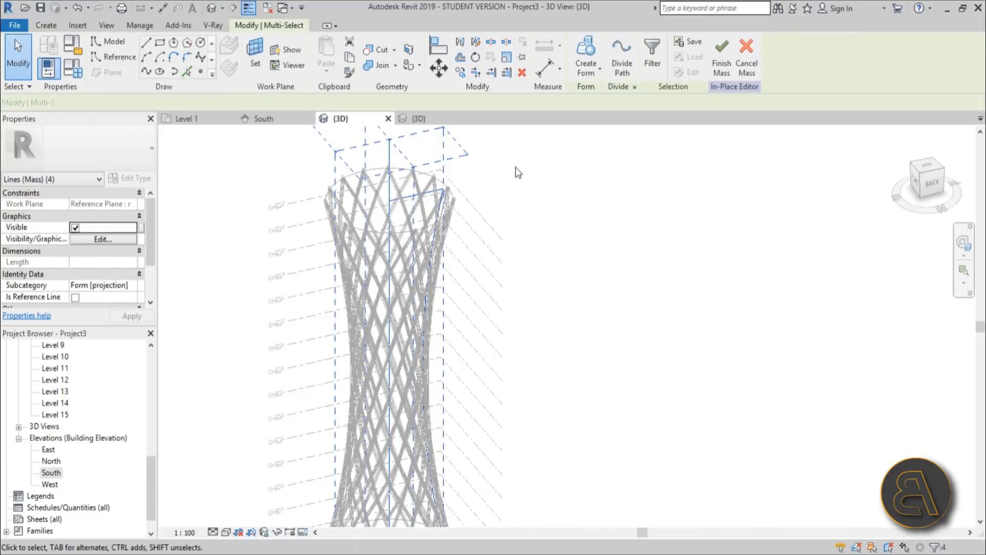
{"action": "left_click", "coordinate": [595, 54]}
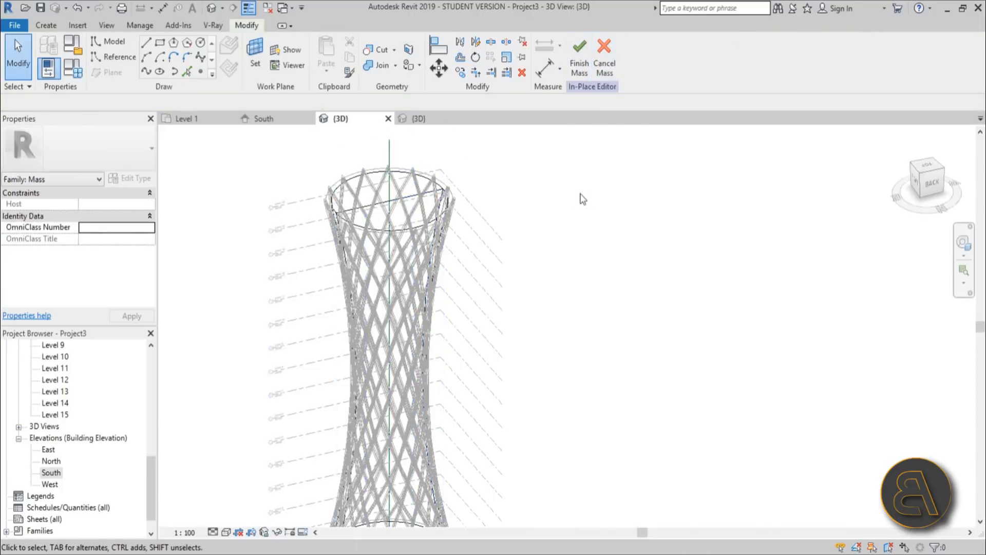
{"action": "key", "text": "Tab"}
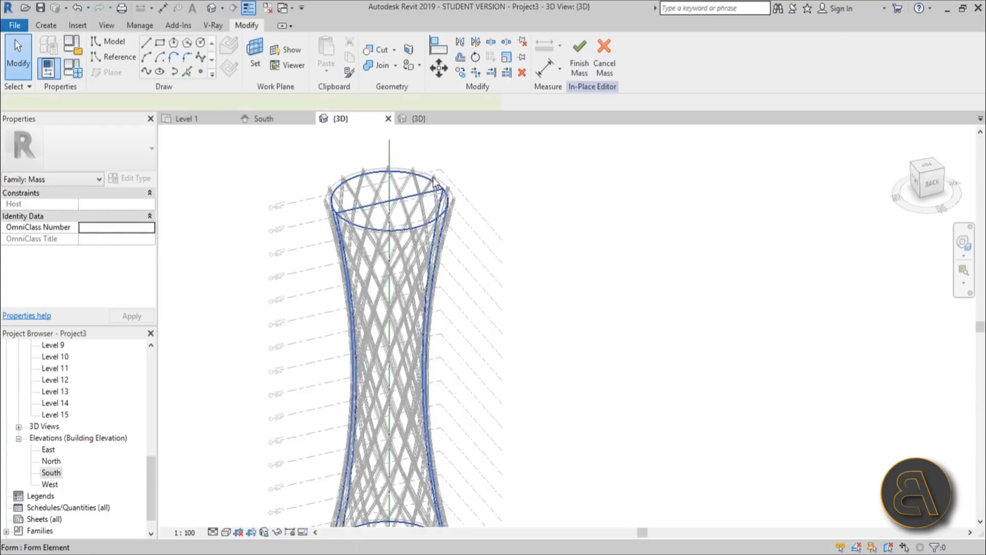
{"action": "left_click", "coordinate": [434, 177]}
{"action": "scroll", "coordinate": [532, 234], "scroll_direction": "down", "scroll_amount": 3}
{"action": "middle_click_drag", "start_coordinate": [533, 234], "coordinate": [477, 286], "text": "shift"}
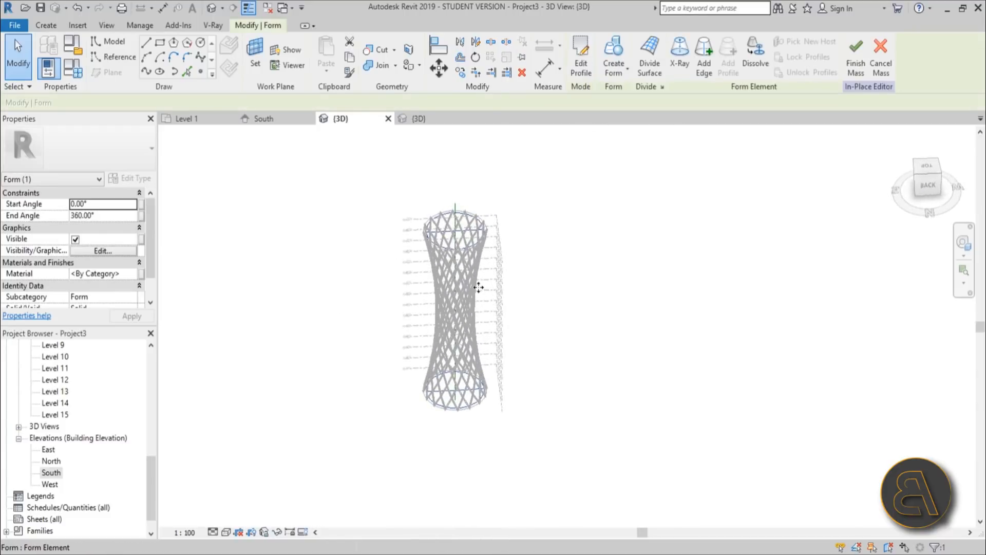
- Finish the in-place mass and switch the 3D view from wireframe to a visual style with shaded surfaces
{"action": "left_click", "coordinate": [857, 62]}
{"action": "middle_click_drag", "start_coordinate": [491, 234], "coordinate": [502, 240], "text": "shift"}
{"action": "scroll", "coordinate": [502, 240], "scroll_direction": "up", "scroll_amount": 5}
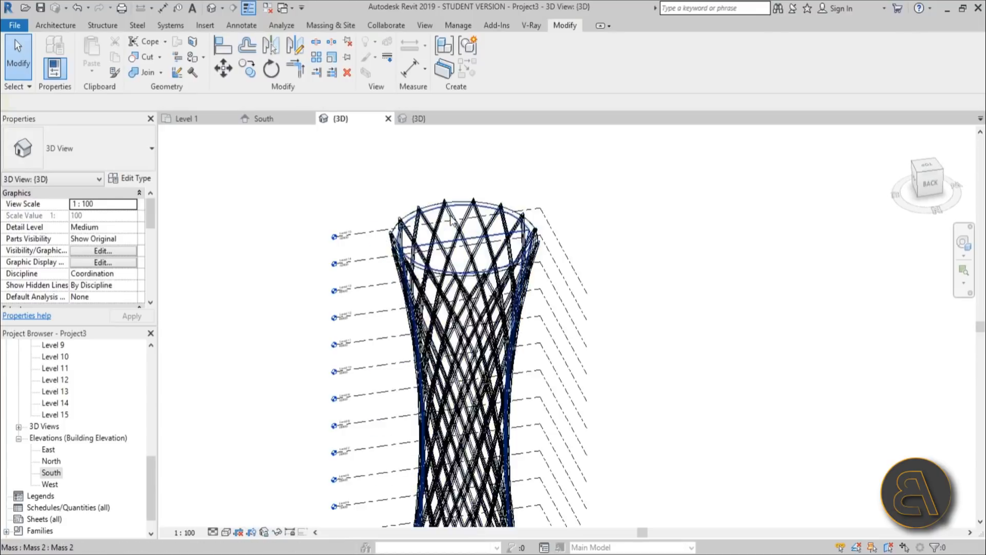
{"action": "left_click", "coordinate": [226, 533]}
{"action": "left_click", "coordinate": [254, 504]}
{"action": "middle_click_drag", "start_coordinate": [543, 229], "coordinate": [497, 221], "text": "shift"}
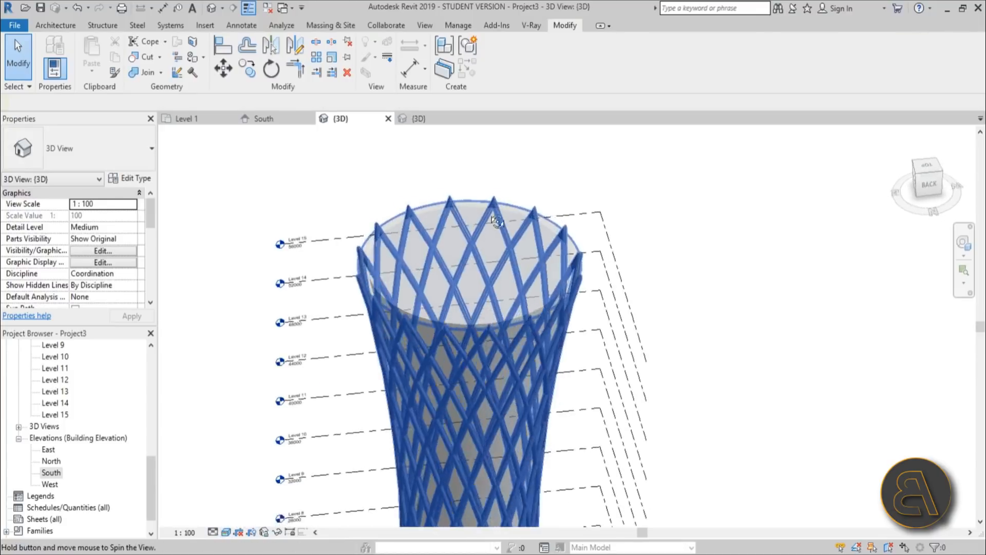
- Assign mass floors to the inner mass on all levels from Level 1 to Level 15
{"action": "scroll", "coordinate": [476, 207], "scroll_direction": "down", "scroll_amount": 2}
{"action": "left_click", "coordinate": [477, 207]}
{"action": "scroll", "coordinate": [529, 161], "scroll_direction": "down", "scroll_amount": 5}
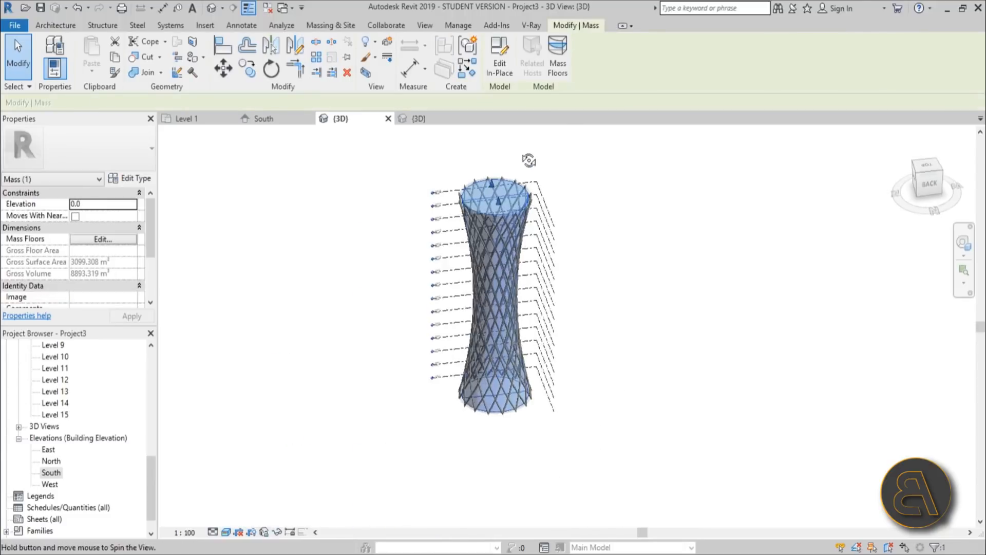
{"action": "left_click", "coordinate": [558, 58]}
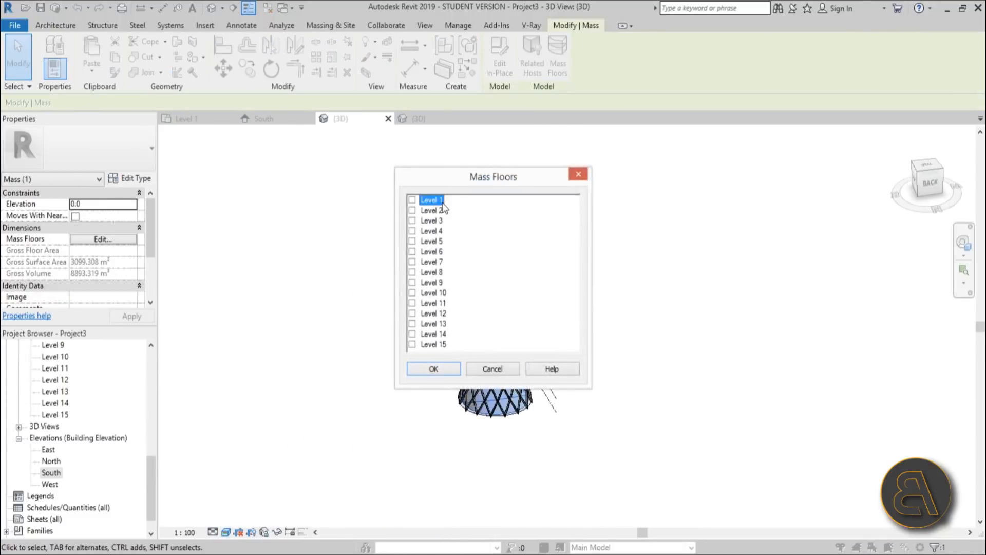
{"action": "left_click", "coordinate": [439, 344], "text": "shift"}
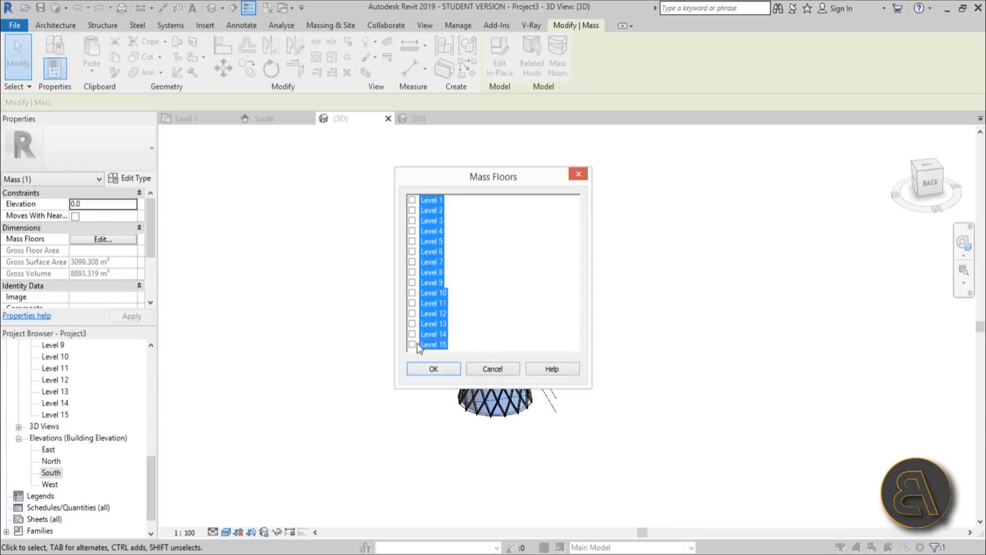
{"action": "left_click", "coordinate": [431, 368]}
{"action": "middle_click_drag", "start_coordinate": [596, 241], "coordinate": [654, 211], "text": "shift"}
{"action": "key", "text": "Escape"}
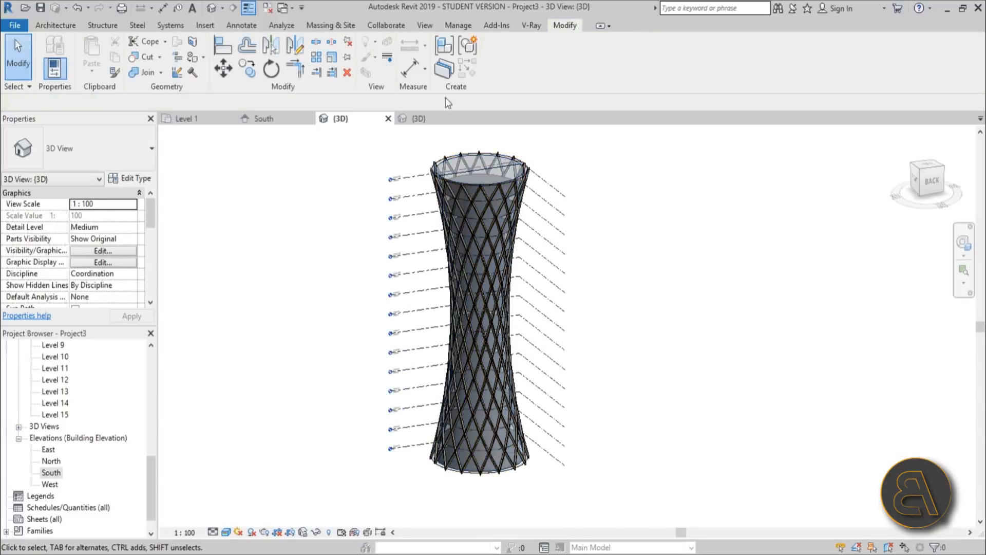
- Create floors by face on all of the tower's mass floors, picking a floor type and keeping an offset of 0.0
{"action": "left_click", "coordinate": [329, 27]}
{"action": "left_click", "coordinate": [252, 48]}
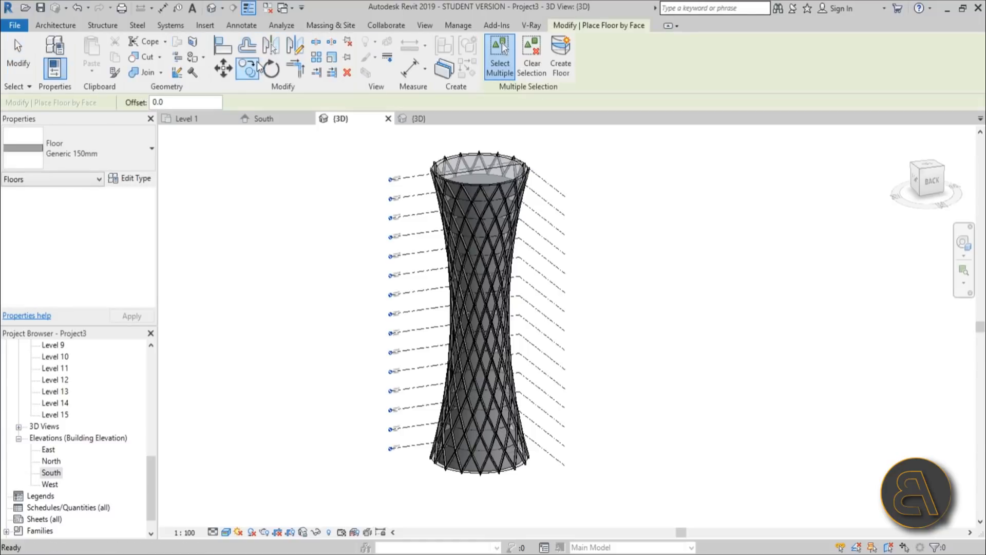
{"action": "left_click_drag", "start_coordinate": [366, 144], "coordinate": [599, 535]}
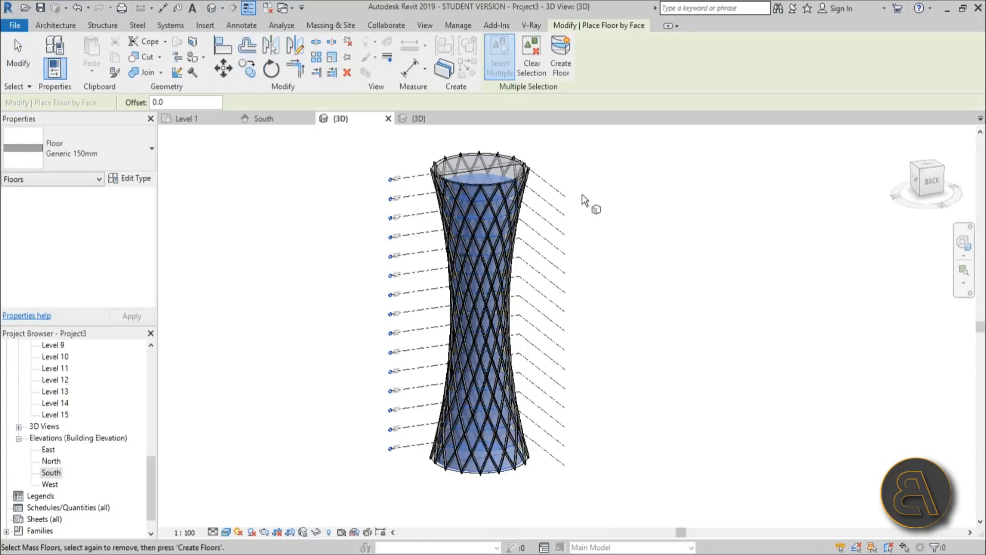
{"action": "left_click", "coordinate": [106, 159]}
{"action": "left_click", "coordinate": [61, 302]}
{"action": "left_click", "coordinate": [562, 68]}
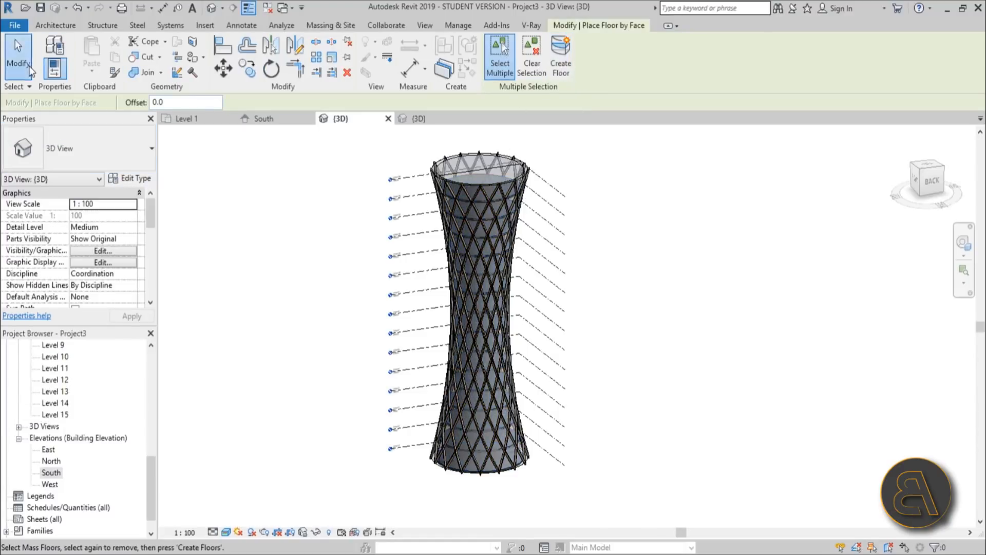
{"action": "middle_click_drag", "start_coordinate": [607, 268], "coordinate": [599, 406], "text": "shift"}
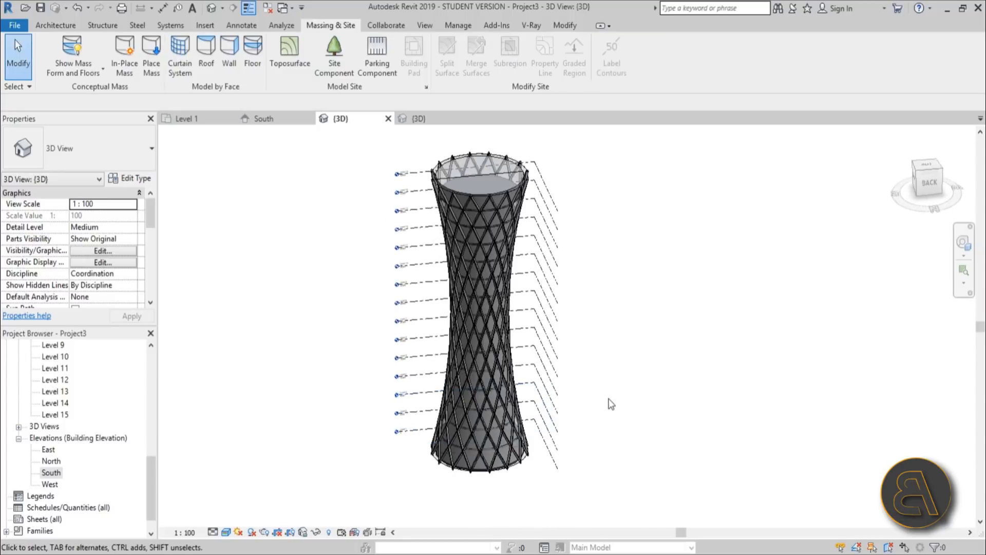